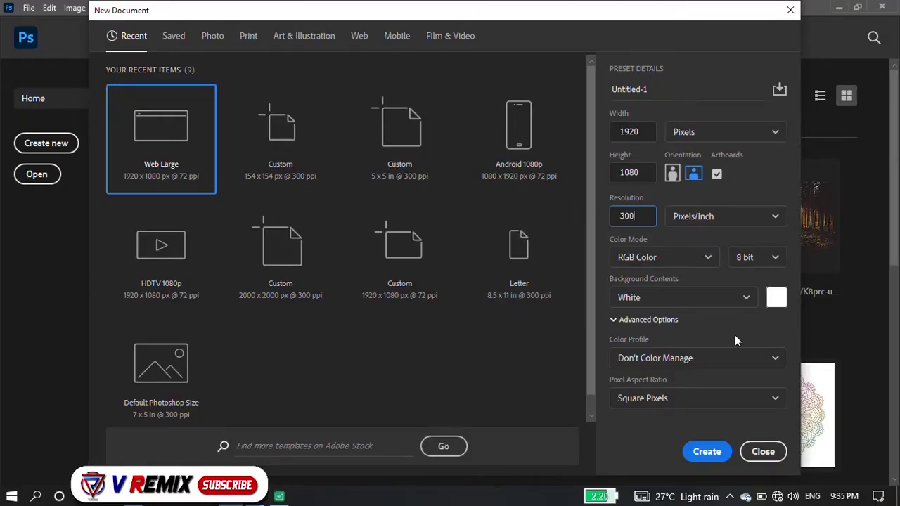
# Step: Create a new 1920×1080 px, 300 ppi document with an artboard
pyautogui.click(706, 451)
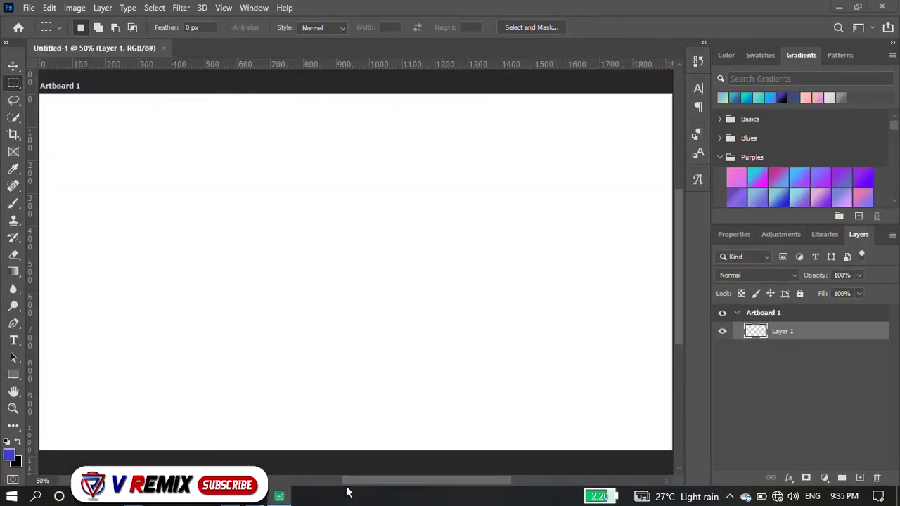
# Step: Open bageera, Panasonic, images (12) and Fume_Transparent from the Desktop at once
pyautogui.click(31, 7)
pyautogui.click(40, 34)
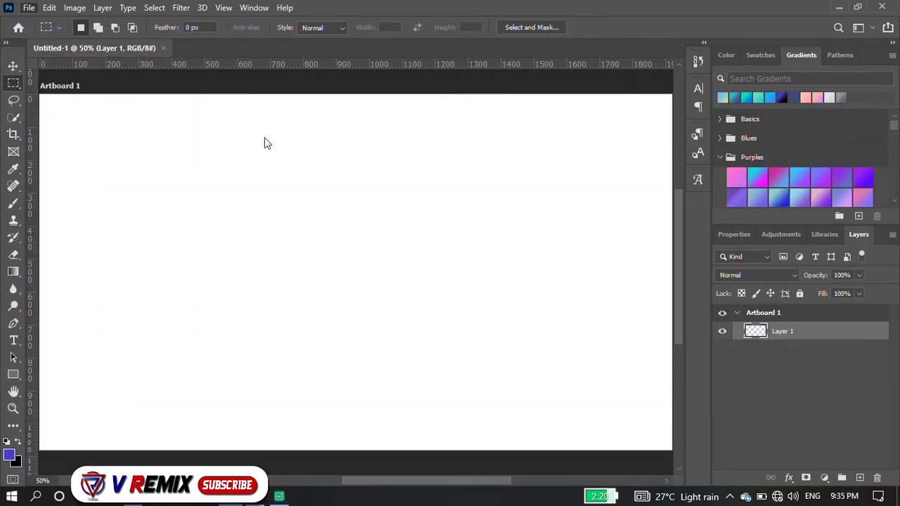
pyautogui.scroll(1, 60, 97)
pyautogui.scroll(1, 59, 97)
pyautogui.click(54, 76)
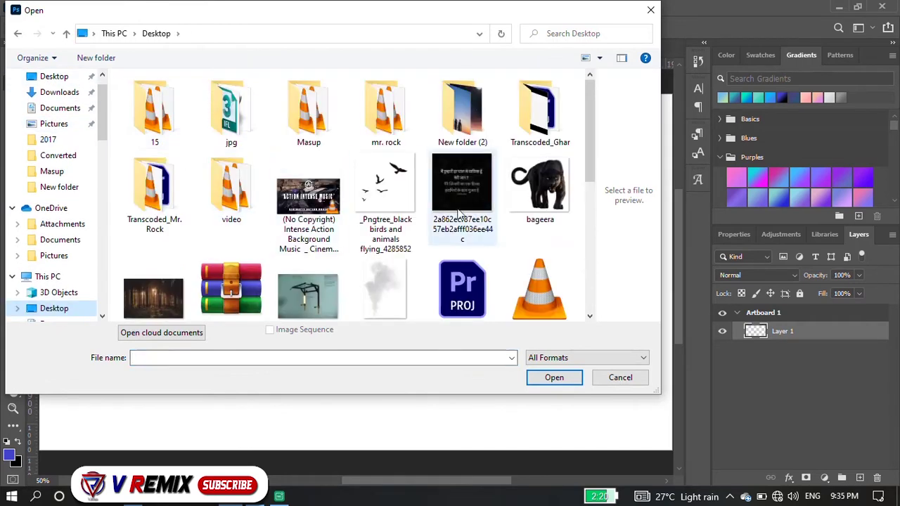
pyautogui.click(573, 165)
pyautogui.scroll(-3, 379, 242)
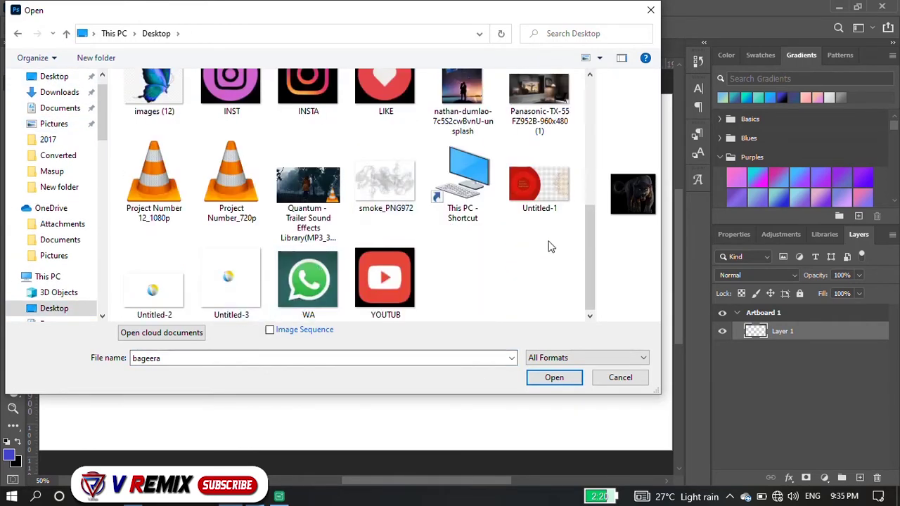
pyautogui.scroll(1, 548, 245)
pyautogui.keyDown('ctrl'); pyautogui.click(551, 126); pyautogui.keyUp('ctrl')
pyautogui.scroll(3, 362, 191)
pyautogui.keyDown('ctrl'); pyautogui.click(154, 204); pyautogui.keyUp('ctrl')
pyautogui.keyDown('ctrl'); pyautogui.click(385, 116); pyautogui.keyUp('ctrl')
pyautogui.click(555, 377)
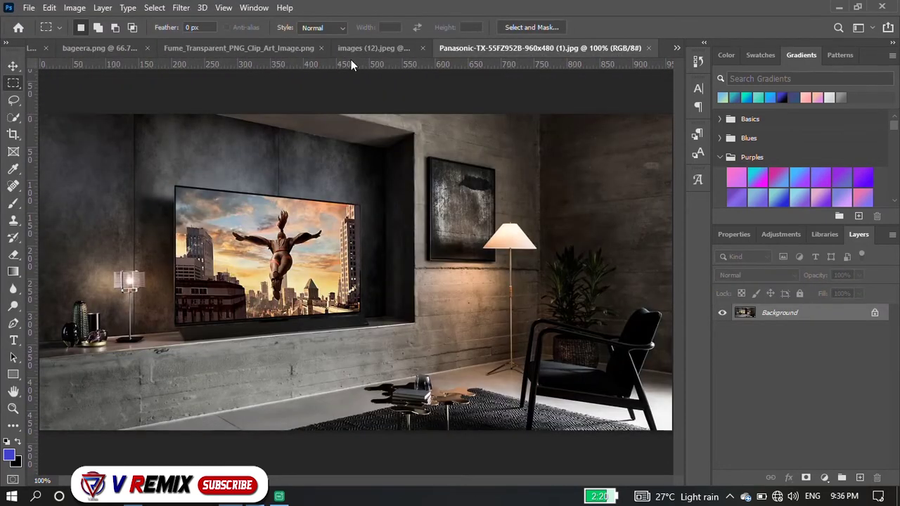
# Step: Move the Panasonic living-room image into Untitled-1, aligned to the artboard's top-left corner
pyautogui.hotkey('ctrl', '-')
pyautogui.click(15, 71)
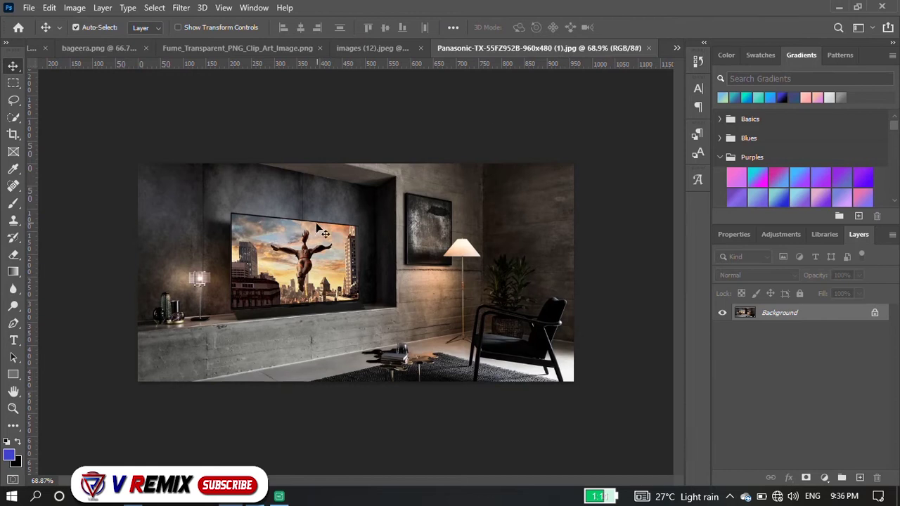
pyautogui.moveTo(62, 46); pyautogui.dragTo(117, 120)
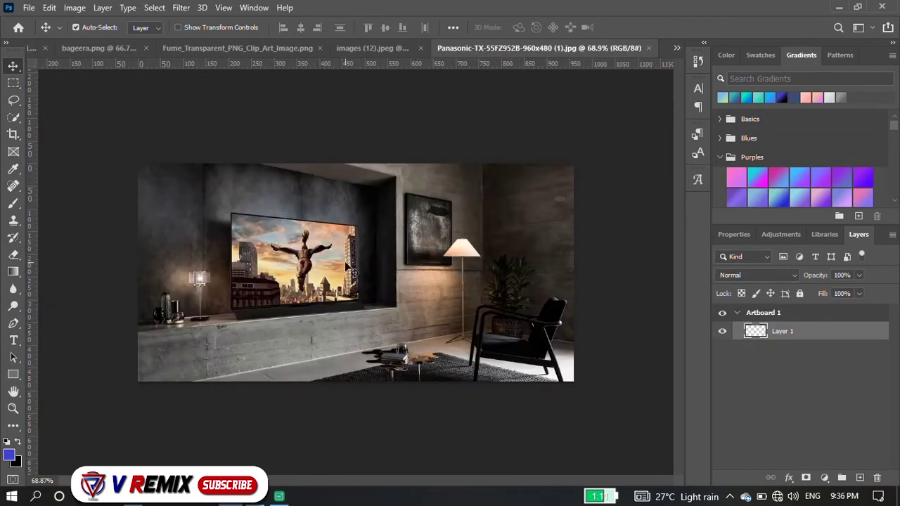
pyautogui.moveTo(118, 119); pyautogui.dragTo(253, 195)
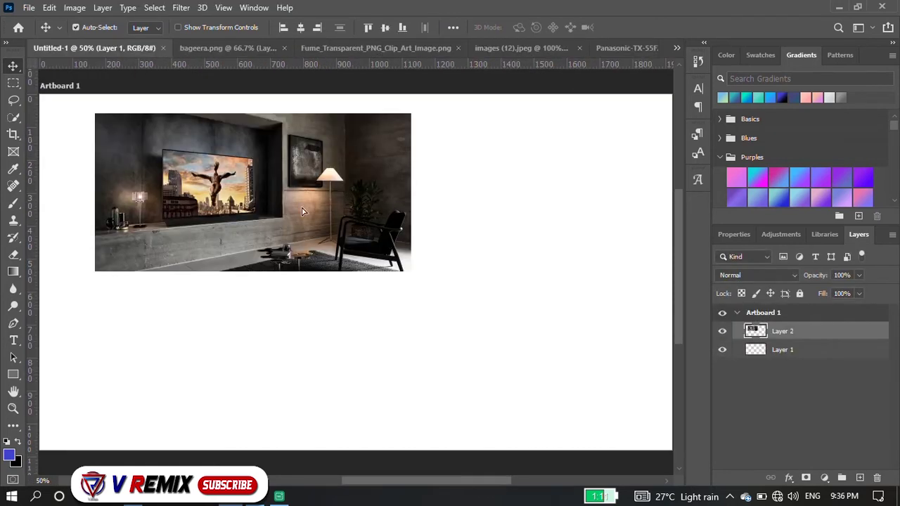
pyautogui.hotkey('ctrl', '-')
pyautogui.moveTo(303, 208); pyautogui.dragTo(268, 195)
# Step: Scale the living-room layer up to cover the whole artboard
pyautogui.hotkey('ctrl', 't')
pyautogui.moveTo(362, 245); pyautogui.dragTo(611, 397)
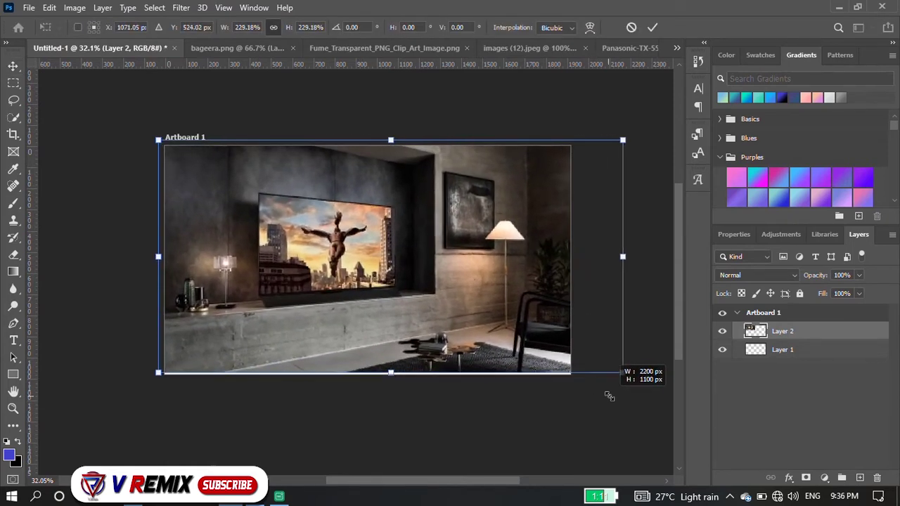
pyautogui.moveTo(493, 320)
pyautogui.mouseDown()
pyautogui.moveTo(509, 330)
pyautogui.moveTo(493, 328)
pyautogui.mouseUp()
pyautogui.moveTo(627, 378); pyautogui.dragTo(573, 376)
pyautogui.hotkey('ctrl', 'z')
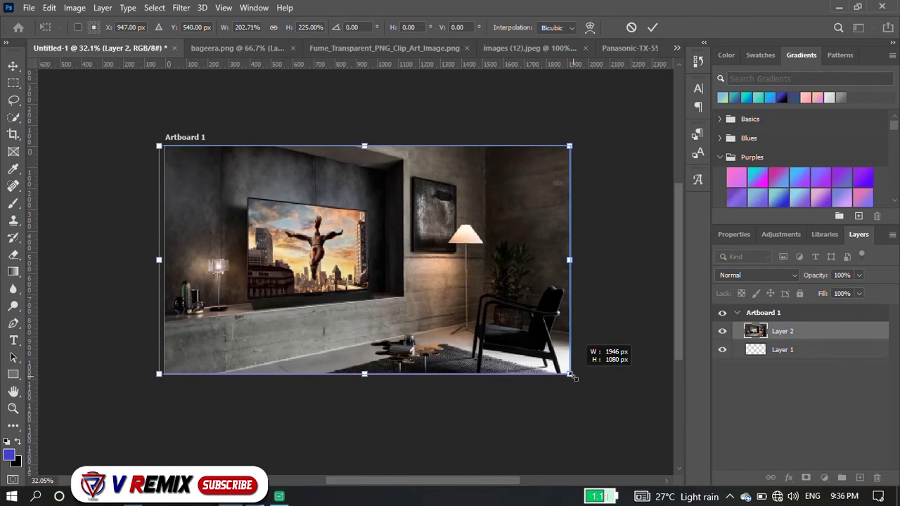
pyautogui.press('Return')
pyautogui.scroll(3, 369, 248)
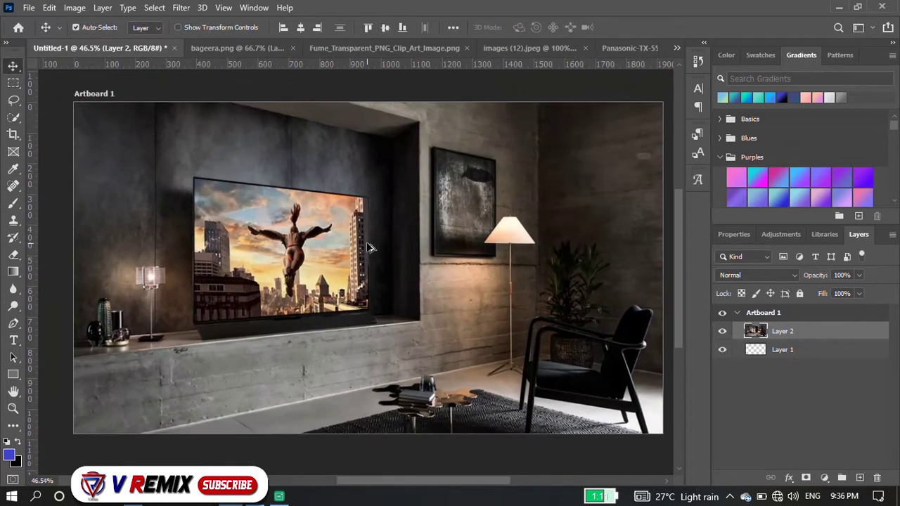
# Step: Add a Brightness/Contrast adjustment with lowered brightness to darken the room
pyautogui.scroll(-1, 369, 248)
pyautogui.scroll(-1, 369, 247)
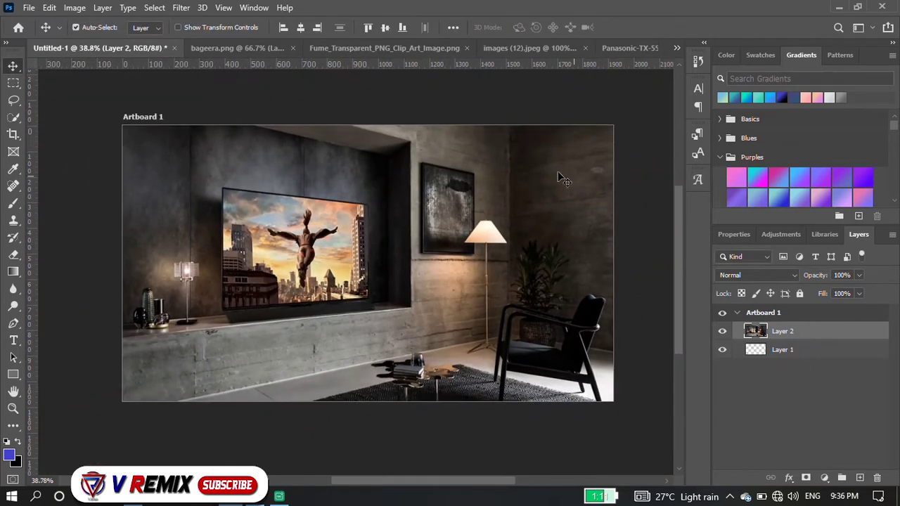
pyautogui.click(824, 477)
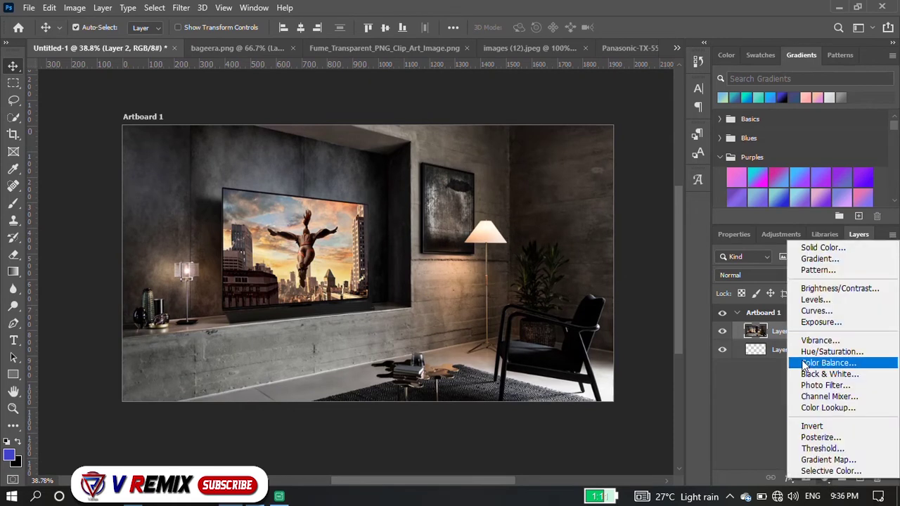
pyautogui.click(802, 284)
pyautogui.moveTo(799, 318); pyautogui.dragTo(752, 314)
pyautogui.click(857, 234)
# Step: Add a Curves adjustment with highlights pulled down to darken the room further
pyautogui.click(823, 478)
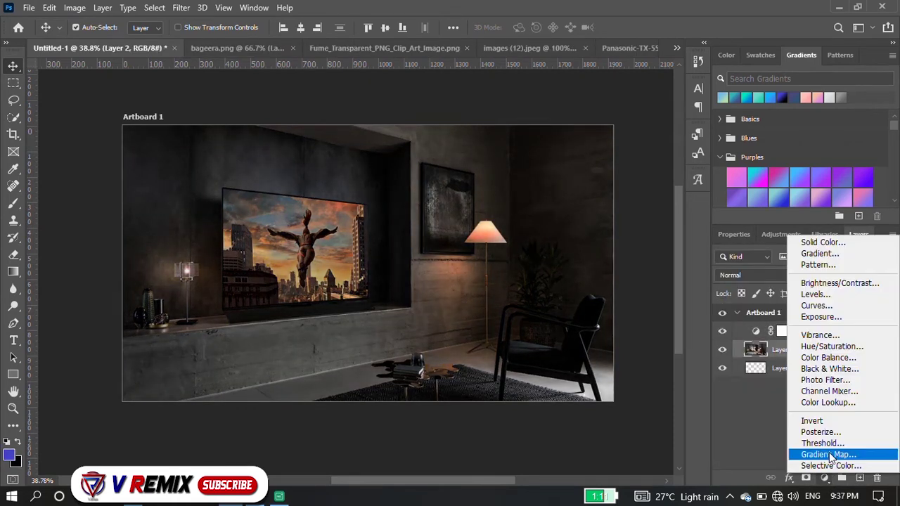
pyautogui.click(872, 306)
pyautogui.moveTo(876, 314); pyautogui.dragTo(878, 364)
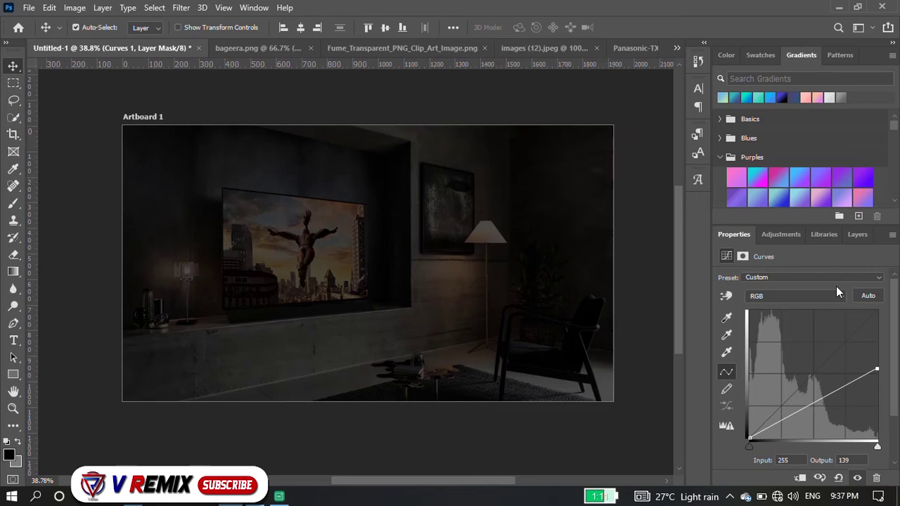
pyautogui.click(859, 236)
# Step: Merge both adjustment layers with the room layer into one layer
pyautogui.click(820, 331)
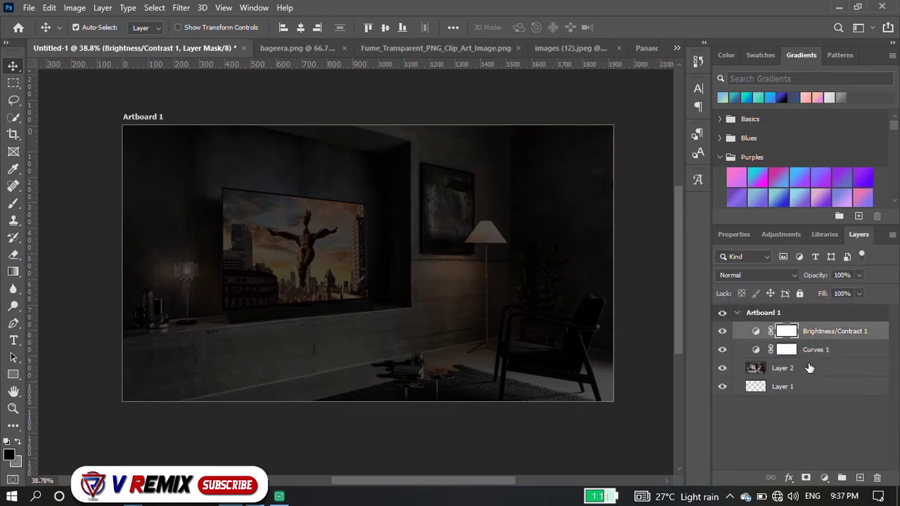
pyautogui.keyDown('shift'); pyautogui.click(809, 368); pyautogui.keyUp('shift')
pyautogui.hotkey('ctrl', 'e')
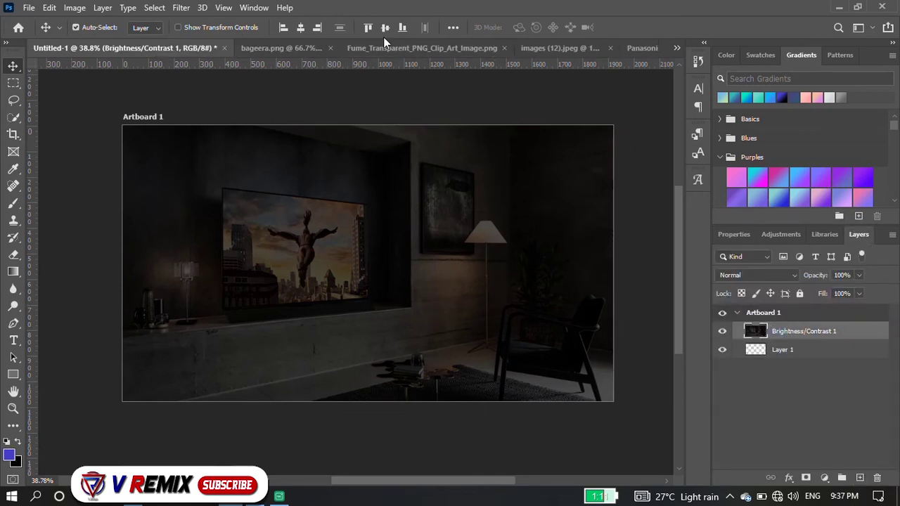
pyautogui.click(388, 49)
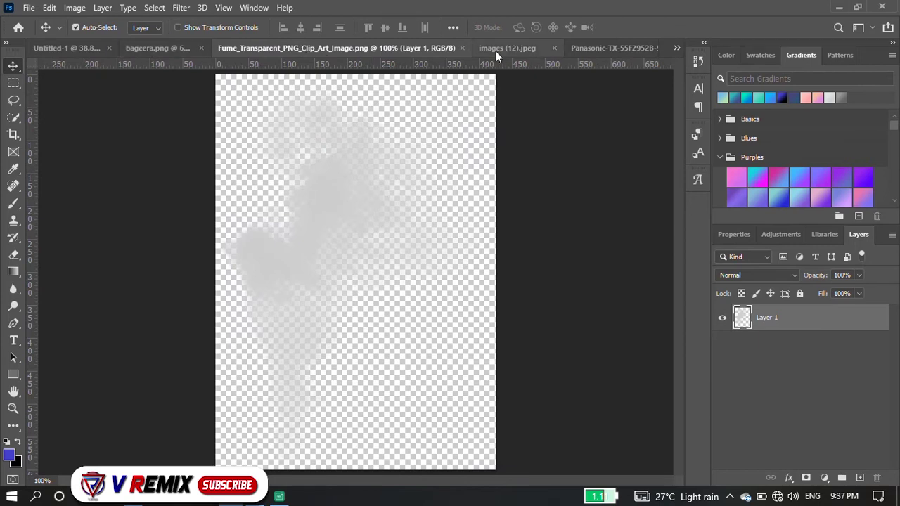
# Step: Open the daniel-peters forest image
pyautogui.click(499, 48)
pyautogui.click(620, 48)
pyautogui.click(28, 8)
pyautogui.click(35, 34)
pyautogui.click(154, 301)
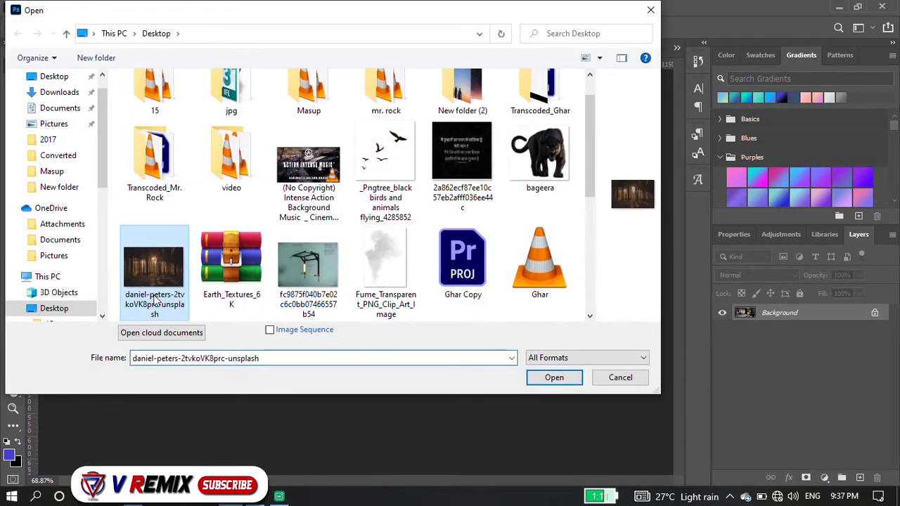
pyautogui.doubleClick(154, 300)
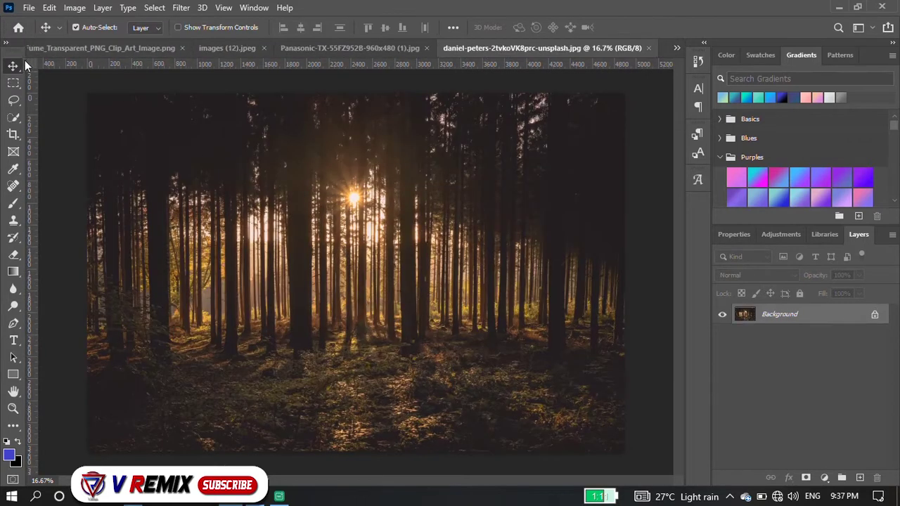
# Step: Place the forest image into Untitled-1 as Layer 2 and close the Panasonic document
pyautogui.moveTo(72, 99); pyautogui.dragTo(303, 244)
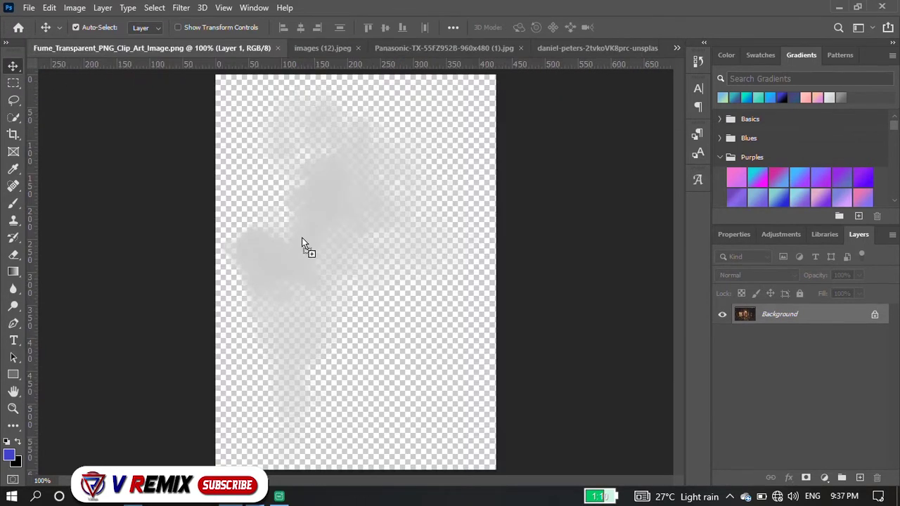
pyautogui.moveTo(368, 135); pyautogui.dragTo(367, 135)
pyautogui.click(327, 48)
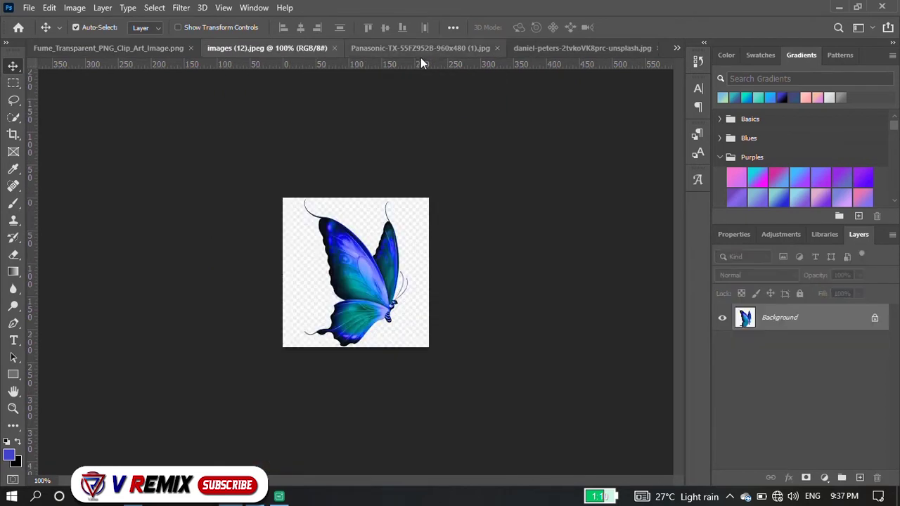
pyautogui.click(437, 49)
pyautogui.click(499, 48)
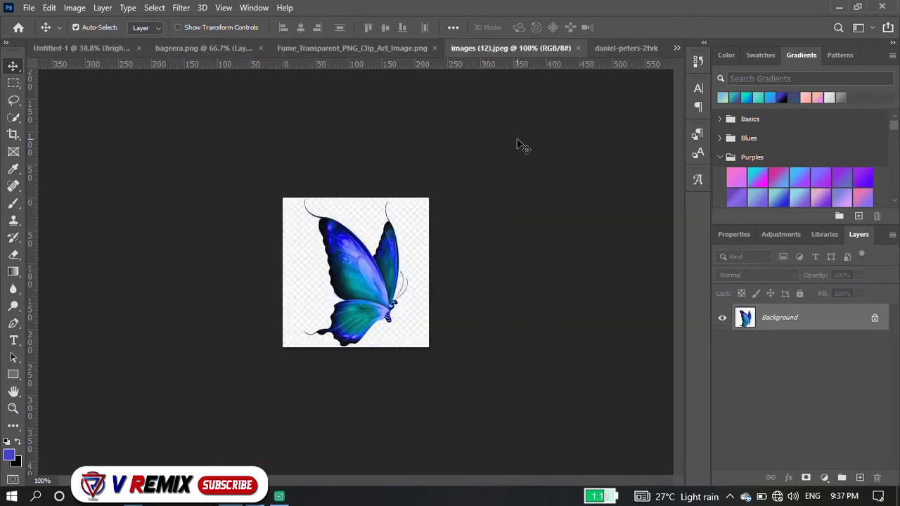
pyautogui.click(617, 48)
pyautogui.moveTo(401, 208); pyautogui.dragTo(269, 242)
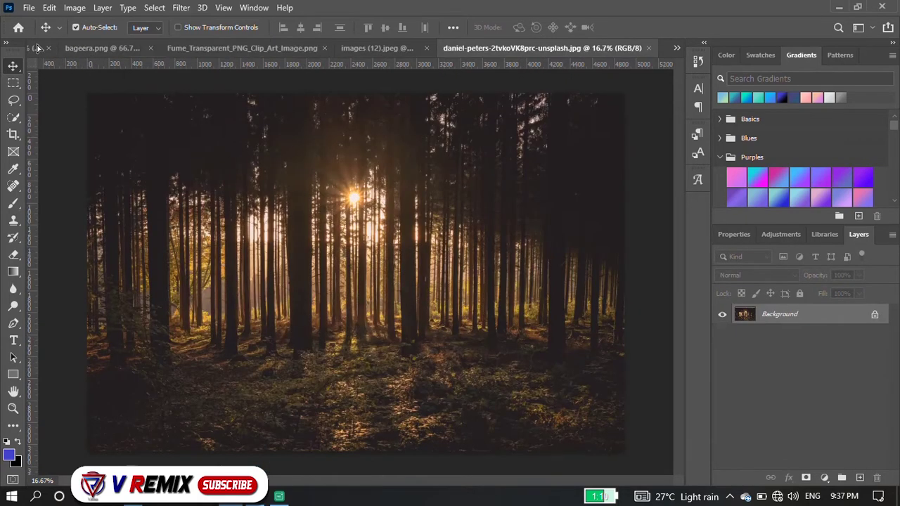
pyautogui.hotkey('ctrl', 't')
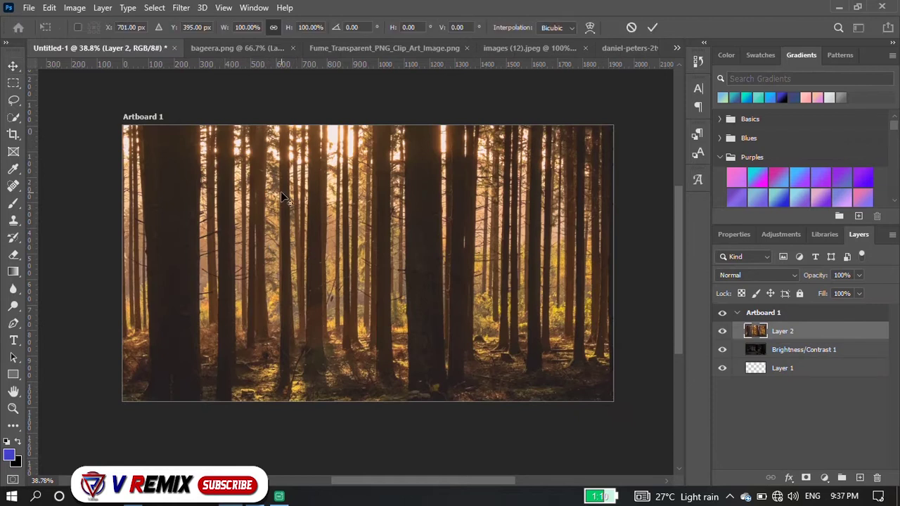
# Step: Shrink the forest layer to TV size over the screen at 59% opacity
pyautogui.scroll(-3, 281, 191)
pyautogui.scroll(-2, 281, 192)
pyautogui.moveTo(143, 105); pyautogui.dragTo(276, 193)
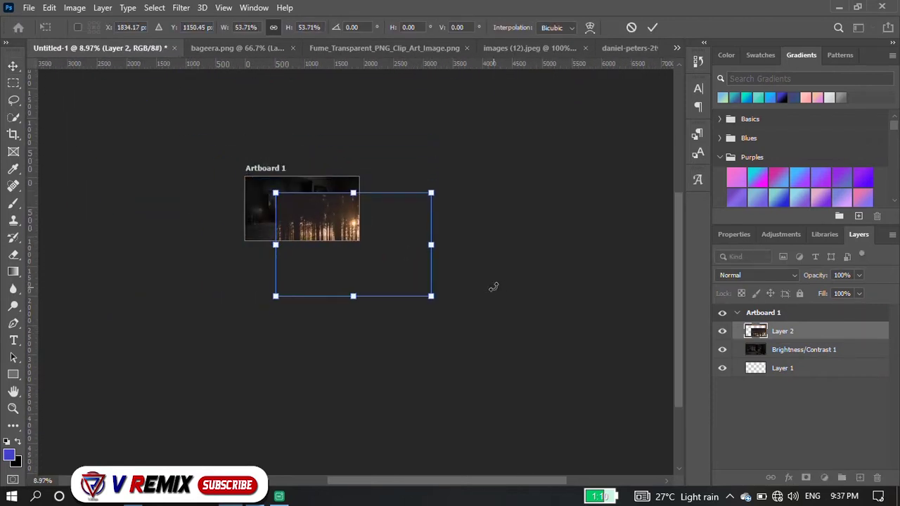
pyautogui.moveTo(433, 299); pyautogui.dragTo(317, 233)
pyautogui.scroll(3, 322, 234)
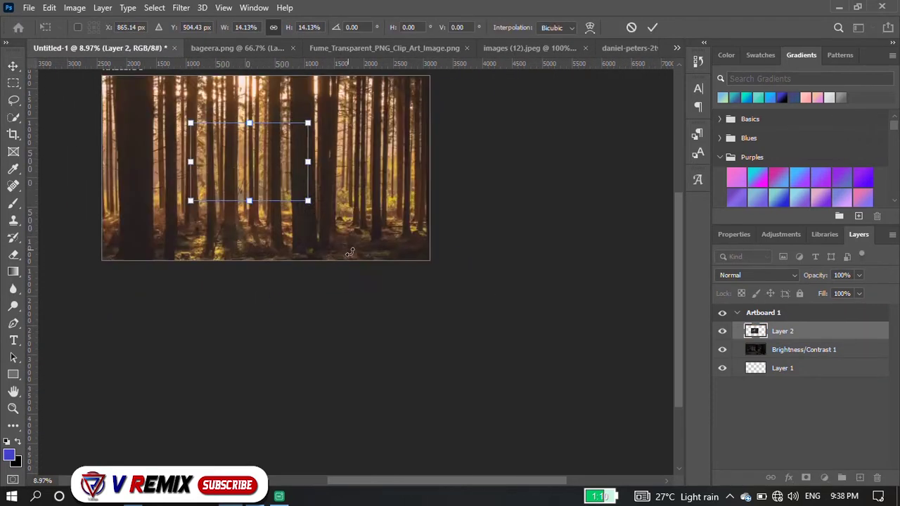
pyautogui.scroll(2, 322, 234)
pyautogui.scroll(2, 237, 239)
pyautogui.moveTo(264, 252); pyautogui.dragTo(206, 243)
pyautogui.moveTo(831, 293); pyautogui.dragTo(834, 292)
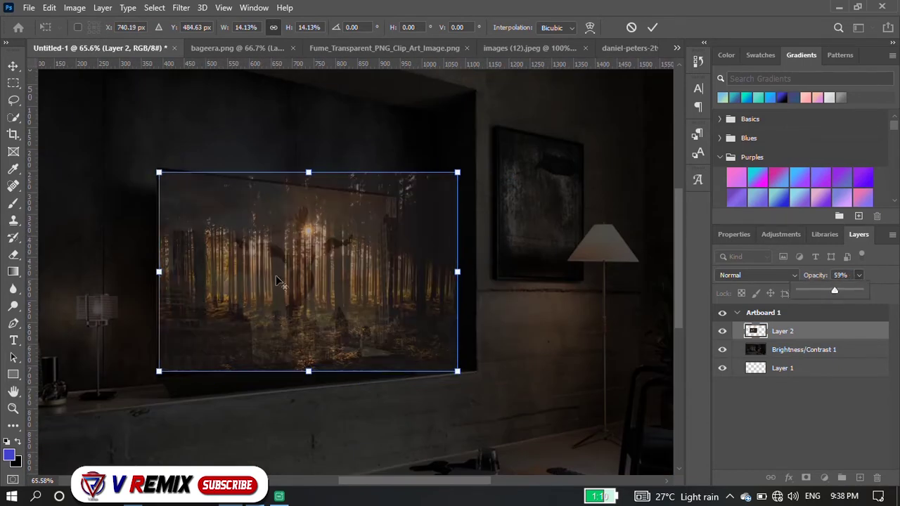
# Step: Skew the forest layer's corners to match the TV screen's perspective
pyautogui.scroll(3, 268, 262)
pyautogui.scroll(1, 84, 168)
pyautogui.moveTo(123, 119); pyautogui.dragTo(123, 117)
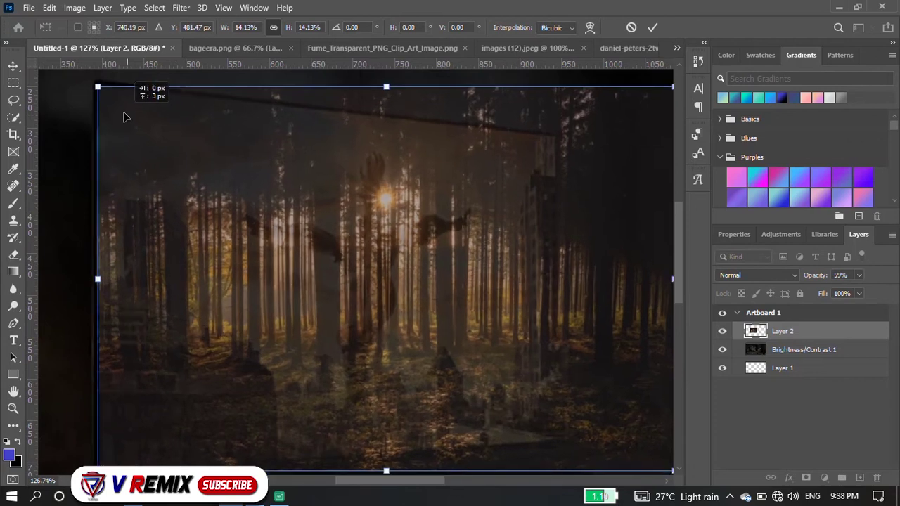
pyautogui.scroll(-3, 141, 169)
pyautogui.scroll(2, 508, 251)
pyautogui.moveTo(485, 81); pyautogui.dragTo(382, 127)
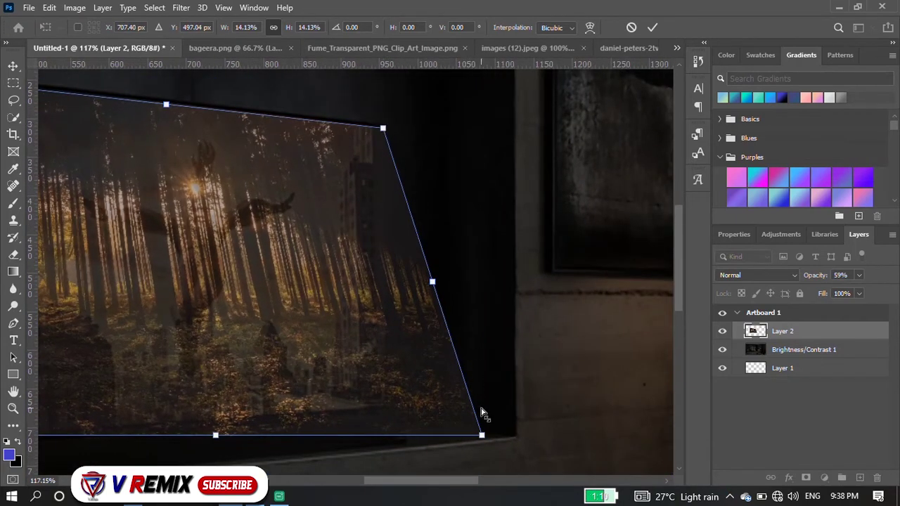
pyautogui.moveTo(482, 437)
pyautogui.mouseDown()
pyautogui.moveTo(383, 379)
pyautogui.moveTo(388, 412)
pyautogui.mouseUp()
pyautogui.scroll(-2, 577, 354)
pyautogui.scroll(-2, 215, 400)
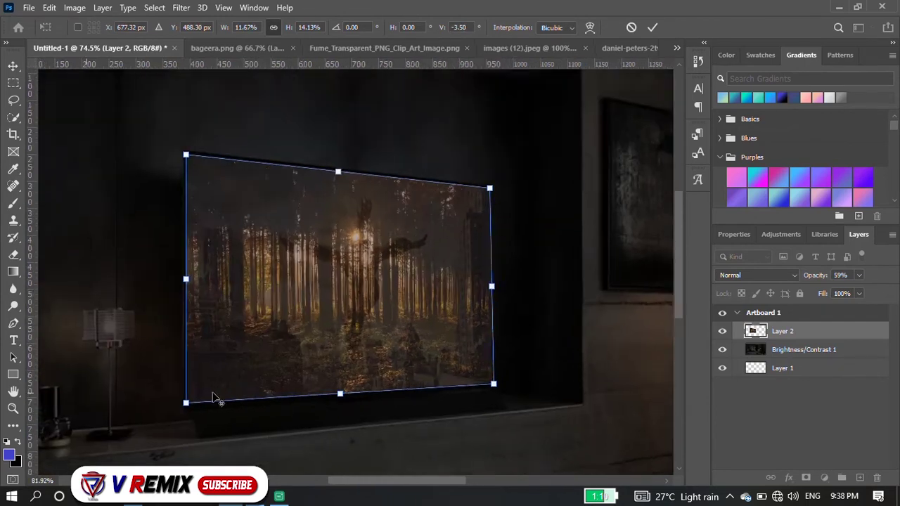
pyautogui.scroll(3, 236, 388)
pyautogui.hotkey('alt', 'space')
pyautogui.press('Return')
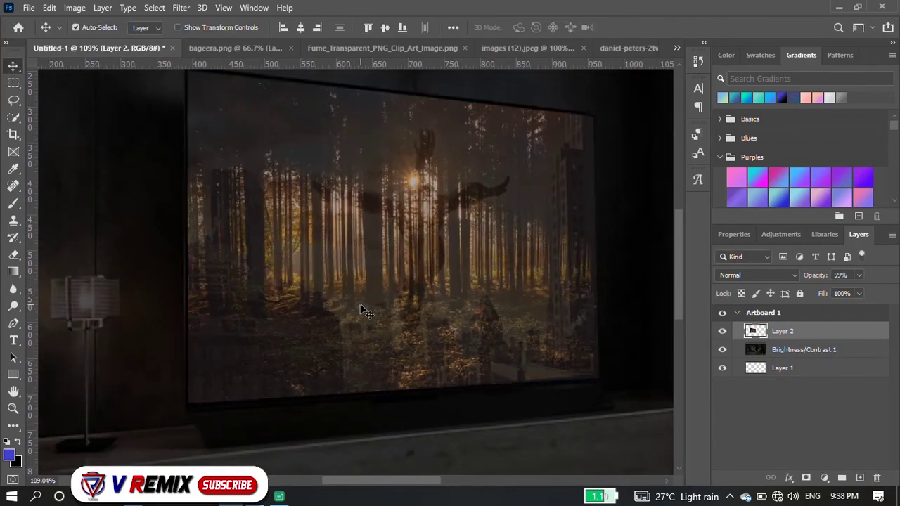
# Step: Return the forest layer to 100% opacity and load its outline as a selection
pyautogui.scroll(-3, 364, 310)
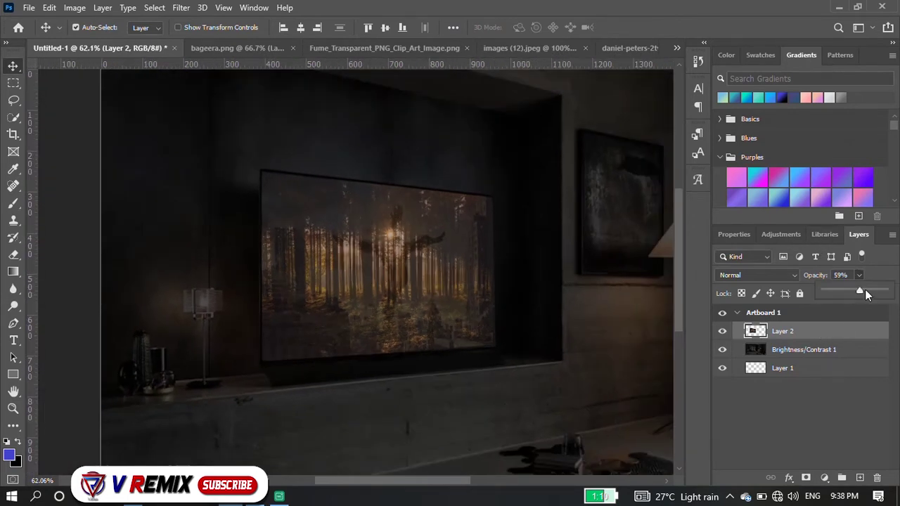
pyautogui.moveTo(864, 294); pyautogui.dragTo(889, 294)
pyautogui.keyDown('ctrl'); pyautogui.click(755, 331); pyautogui.keyUp('ctrl')
# Step: Mask the forest layer and add a masked Brightness/Contrast adjustment at brightness 91
pyautogui.click(806, 478)
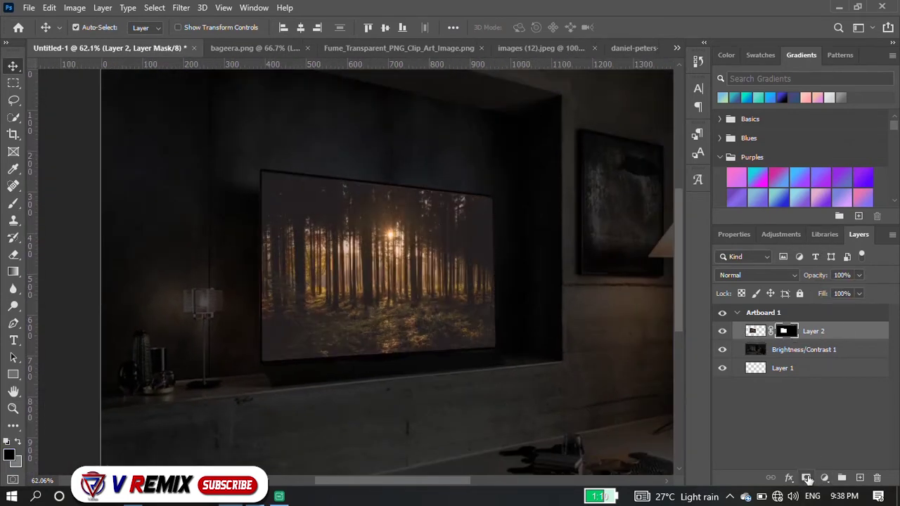
pyautogui.keyDown('ctrl'); pyautogui.click(785, 331); pyautogui.keyUp('ctrl')
pyautogui.click(823, 478)
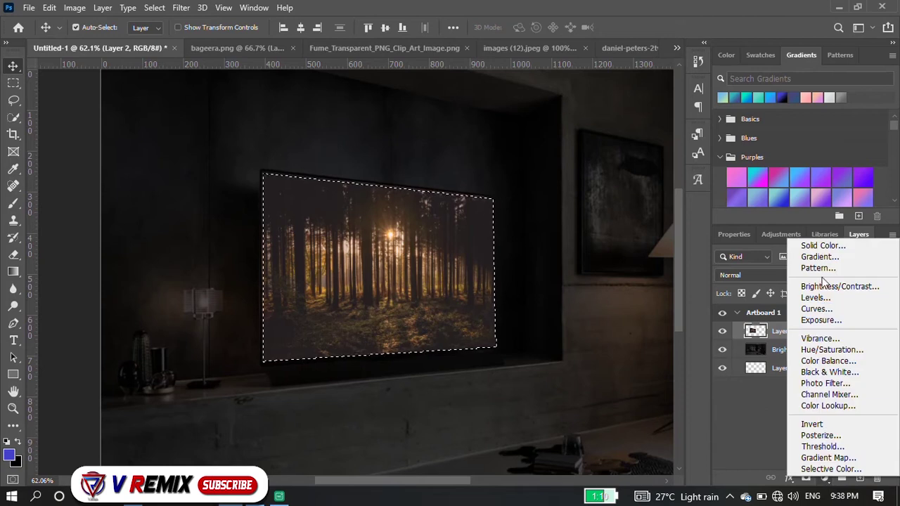
pyautogui.click(815, 285)
pyautogui.moveTo(800, 314); pyautogui.dragTo(847, 313)
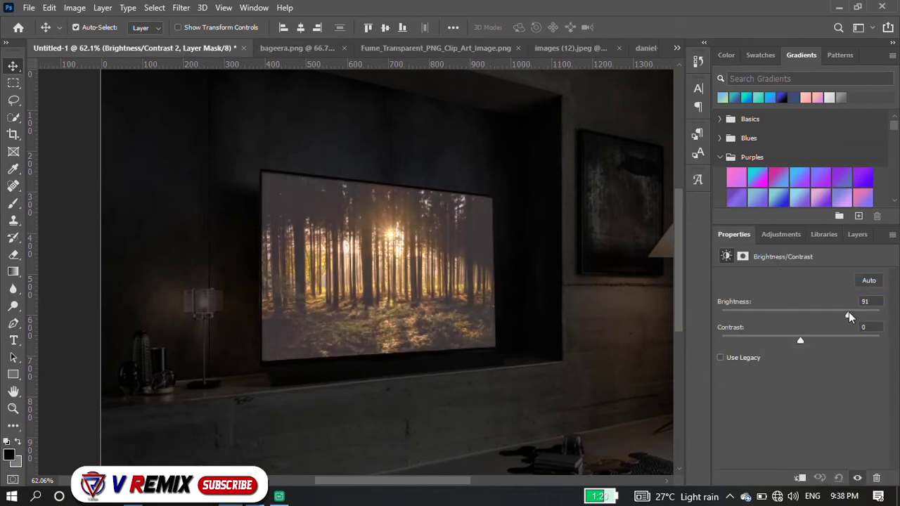
pyautogui.click(856, 234)
# Step: Add a second masked Brightness/Contrast adjustment at brightness 43
pyautogui.click(754, 350)
pyautogui.keyDown('ctrl'); pyautogui.click(755, 349); pyautogui.keyUp('ctrl')
pyautogui.click(823, 478)
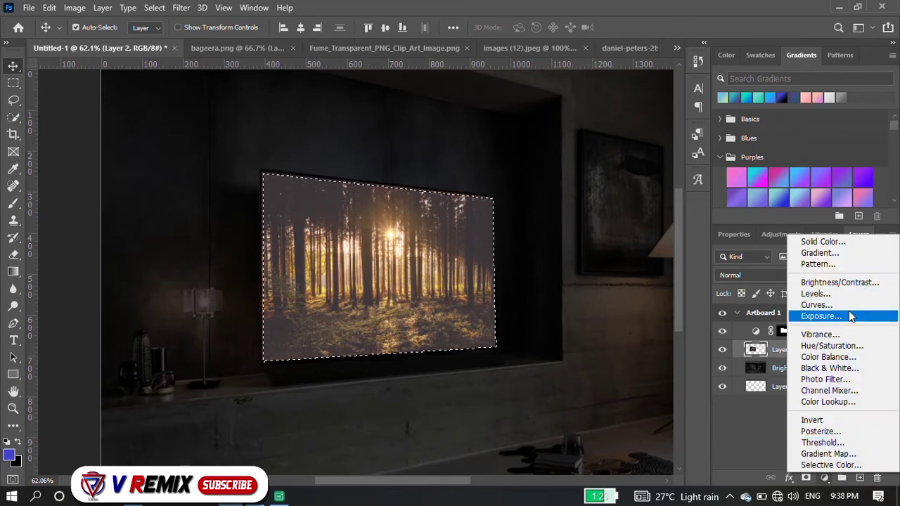
pyautogui.click(843, 284)
pyautogui.moveTo(800, 315); pyautogui.dragTo(834, 316)
pyautogui.click(857, 234)
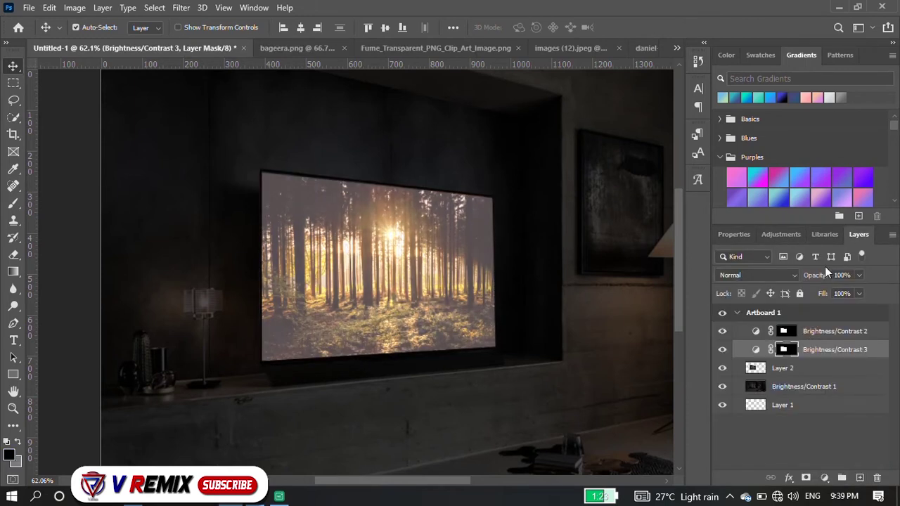
# Step: Merge both brightness adjustments with the forest layer into one layer
pyautogui.keyDown('shift'); pyautogui.click(815, 330); pyautogui.keyUp('shift')
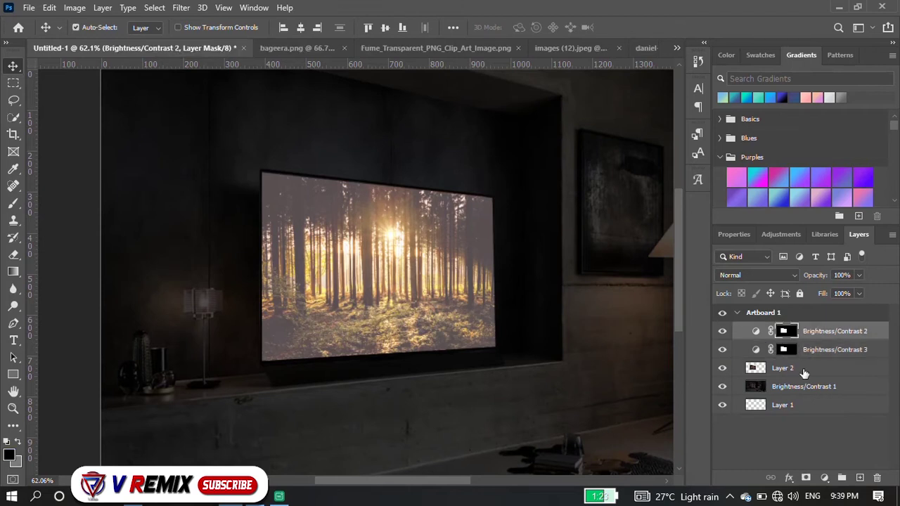
pyautogui.keyDown('shift'); pyautogui.click(802, 368); pyautogui.keyUp('shift')
pyautogui.hotkey('ctrl', 'e')
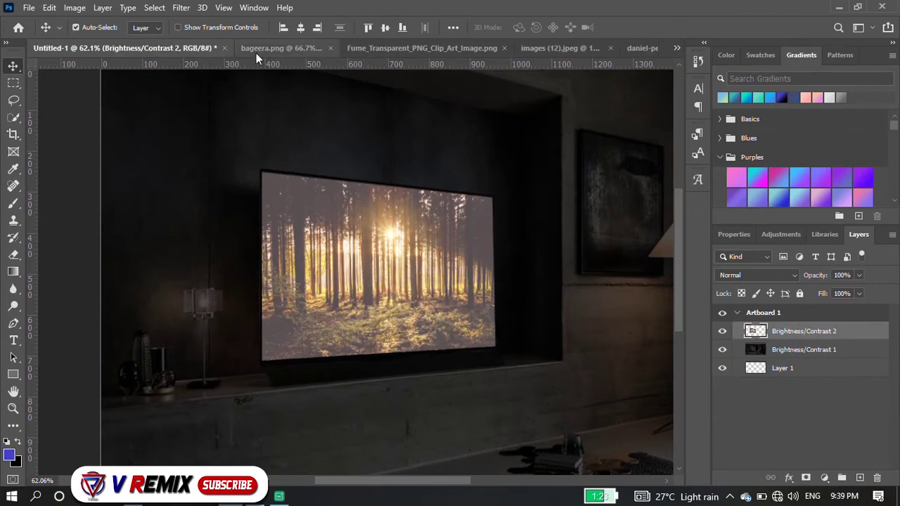
# Step: Bring the bageera panther into the living-room scene in front of the TV
pyautogui.click(260, 47)
pyautogui.moveTo(356, 228)
pyautogui.mouseDown()
pyautogui.moveTo(197, 119)
pyautogui.moveTo(283, 214)
pyautogui.mouseUp()
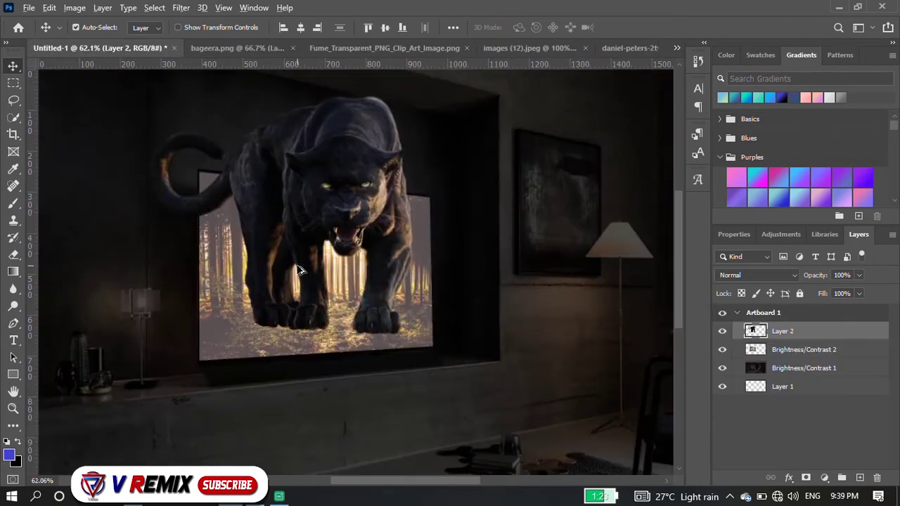
pyautogui.scroll(1, 299, 271)
pyautogui.moveTo(298, 271); pyautogui.dragTo(292, 214)
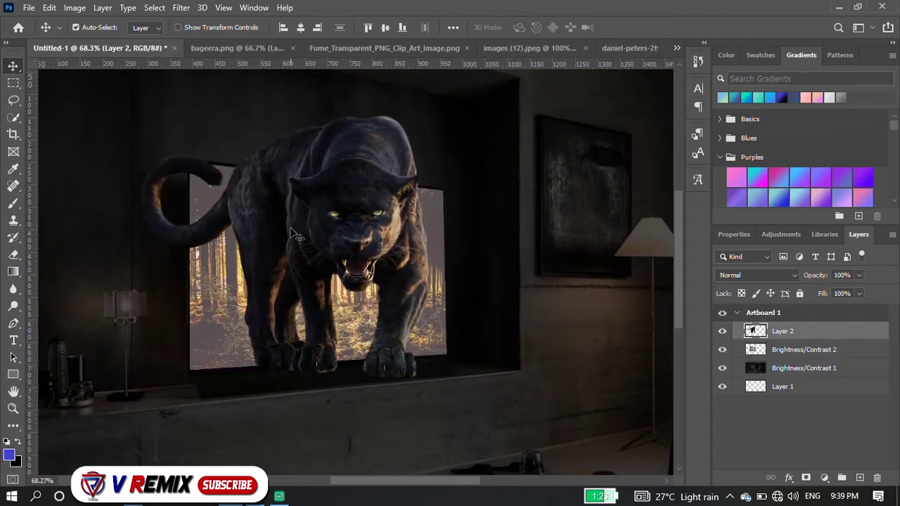
pyautogui.keyDown('alt'); pyautogui.click(359, 271); pyautogui.keyUp('alt')
pyautogui.press('z')
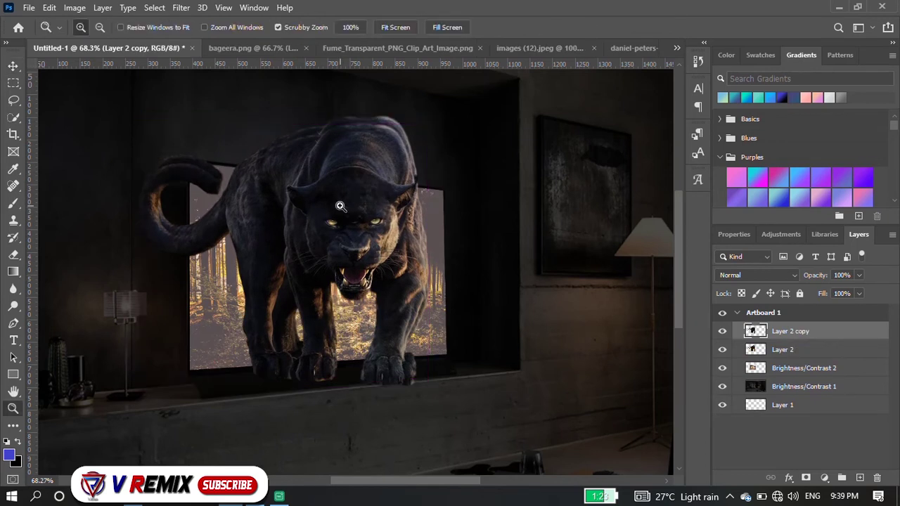
pyautogui.hotkey('ctrl', 'z')
# Step: Scale the panther to about 93% and position it over the TV screen
pyautogui.hotkey('ctrl', 't')
pyautogui.moveTo(430, 112); pyautogui.dragTo(398, 142)
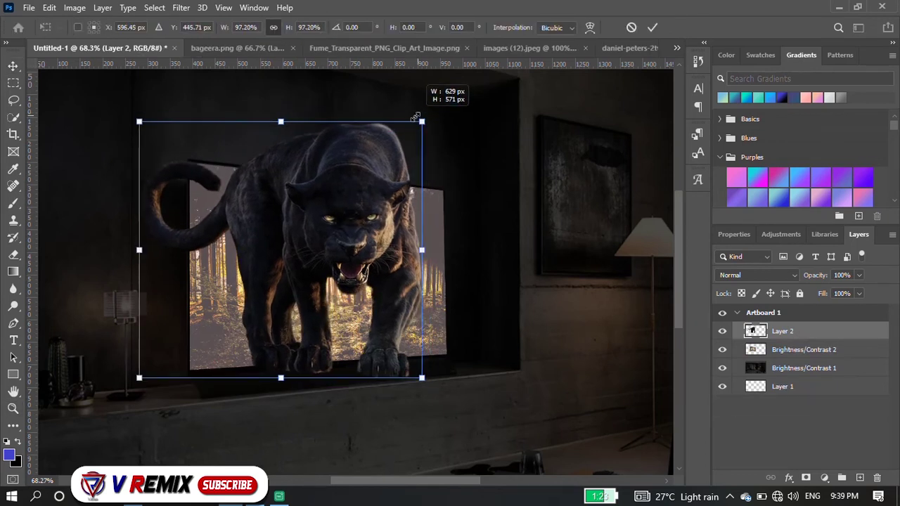
pyautogui.scroll(2, 325, 310)
pyautogui.moveTo(296, 288)
pyautogui.mouseDown()
pyautogui.moveTo(302, 313)
pyautogui.moveTo(303, 304)
pyautogui.mouseUp()
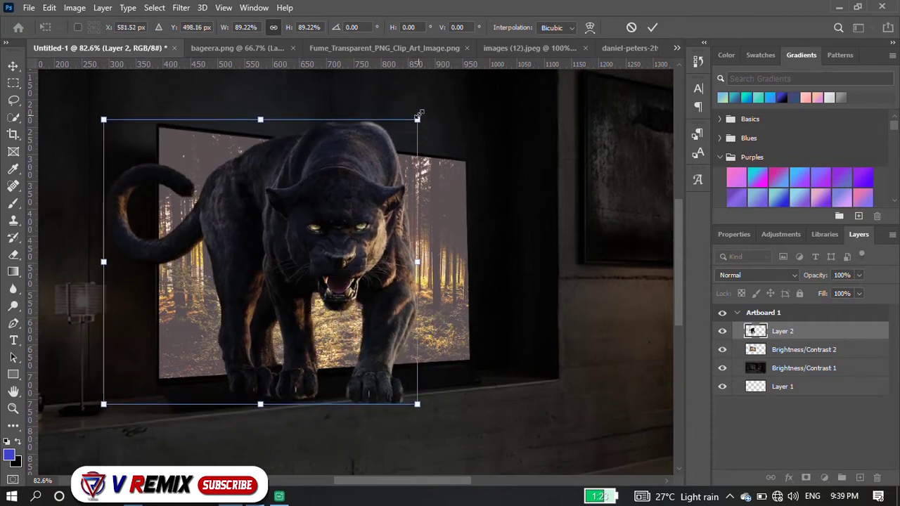
pyautogui.moveTo(419, 112); pyautogui.dragTo(452, 109)
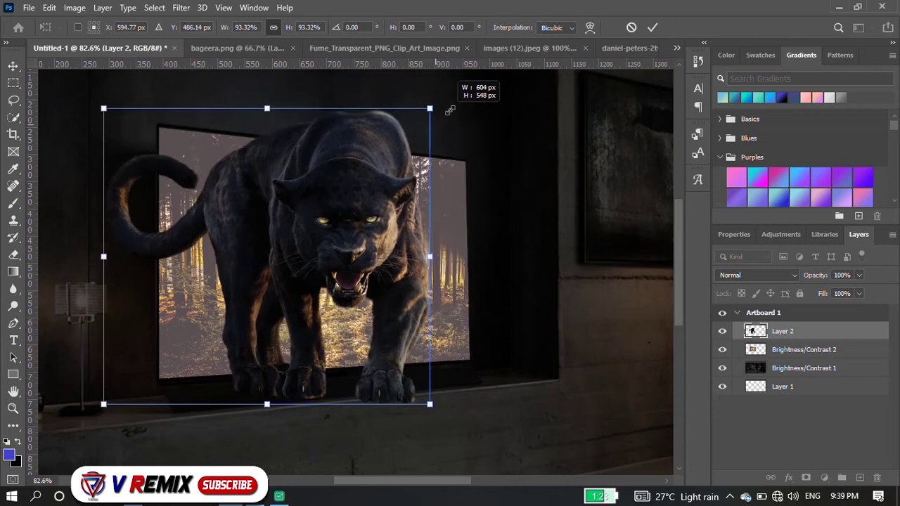
pyautogui.press('Return')
# Step: Puppet Warp the panther's front leg so the paw stretches down below the TV
pyautogui.press('z')
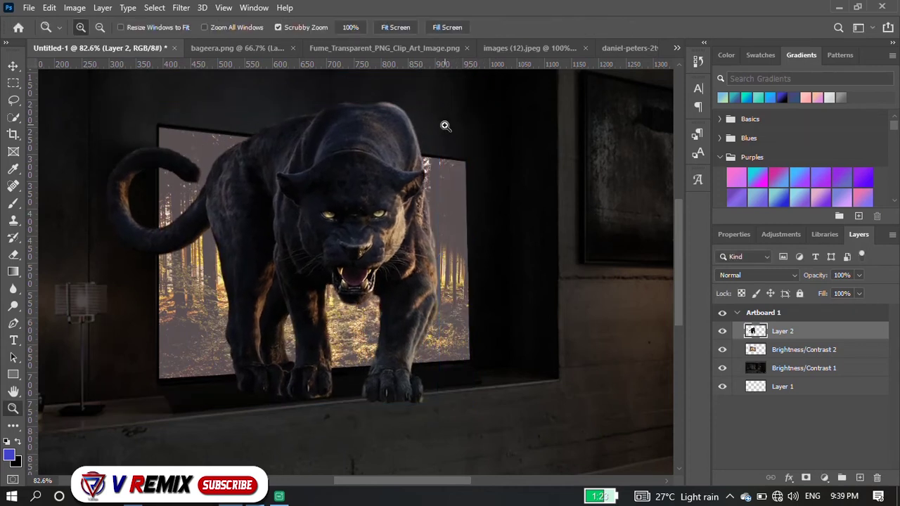
pyautogui.click(50, 7)
pyautogui.click(99, 272)
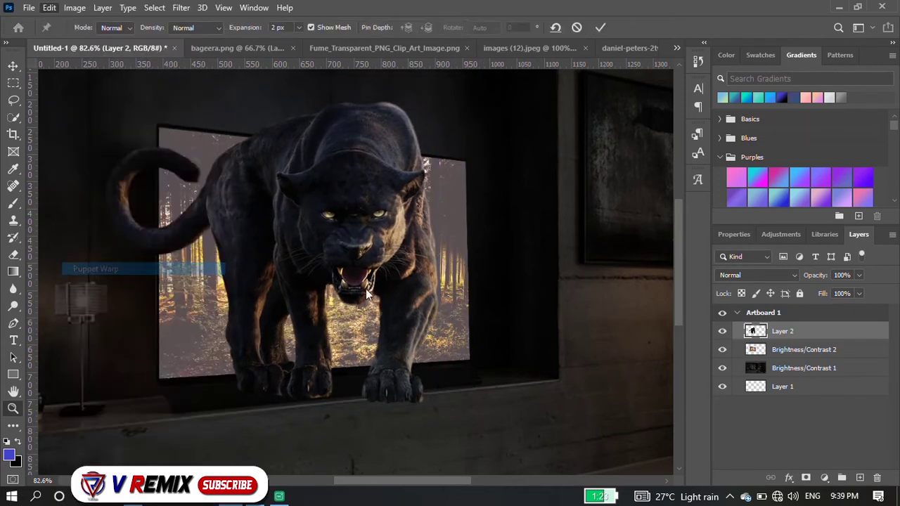
pyautogui.scroll(4, 424, 297)
pyautogui.click(399, 292)
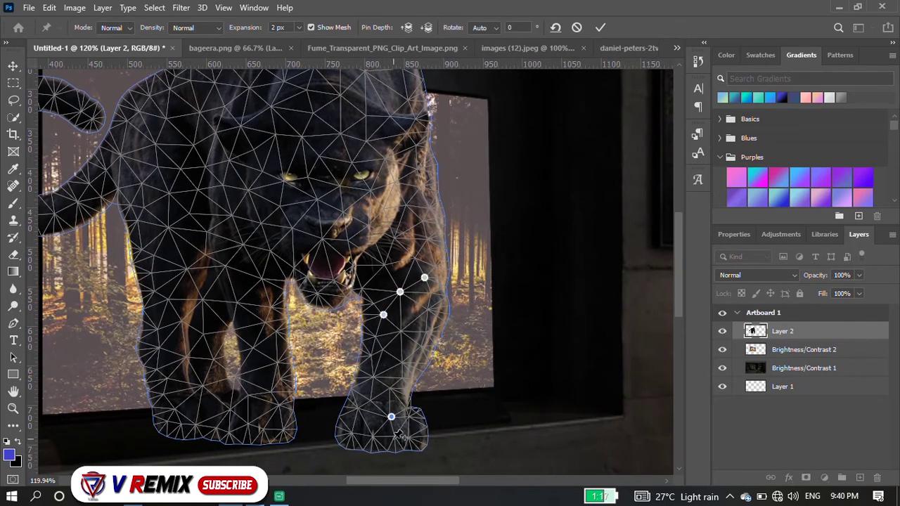
pyautogui.moveTo(391, 418); pyautogui.dragTo(400, 468)
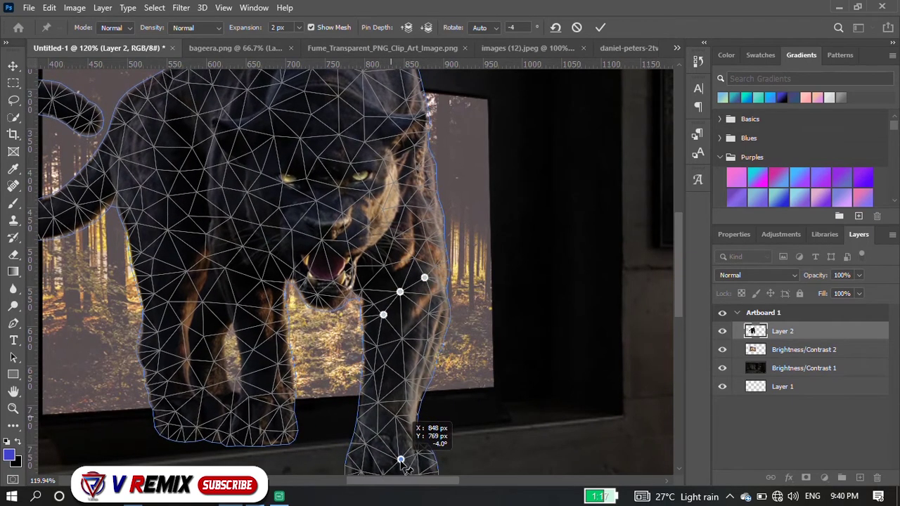
pyautogui.scroll(-8, 380, 395)
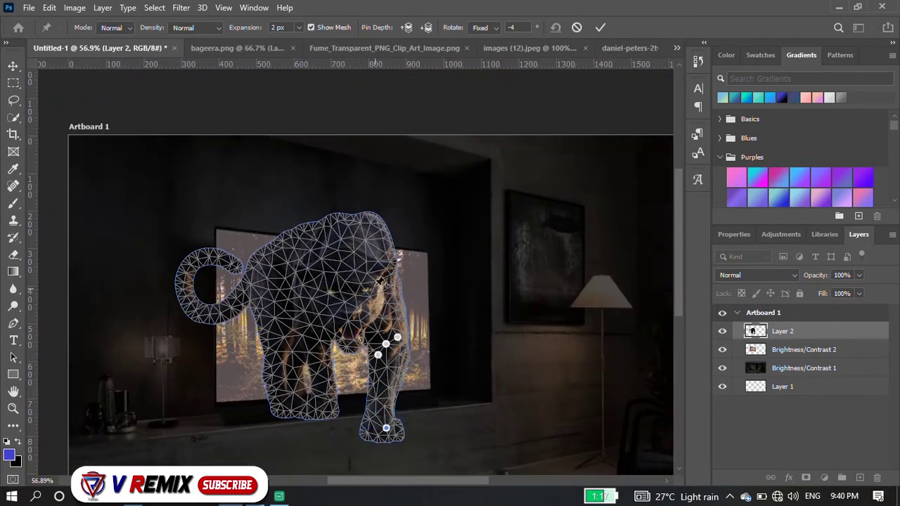
pyautogui.moveTo(386, 427); pyautogui.dragTo(395, 430)
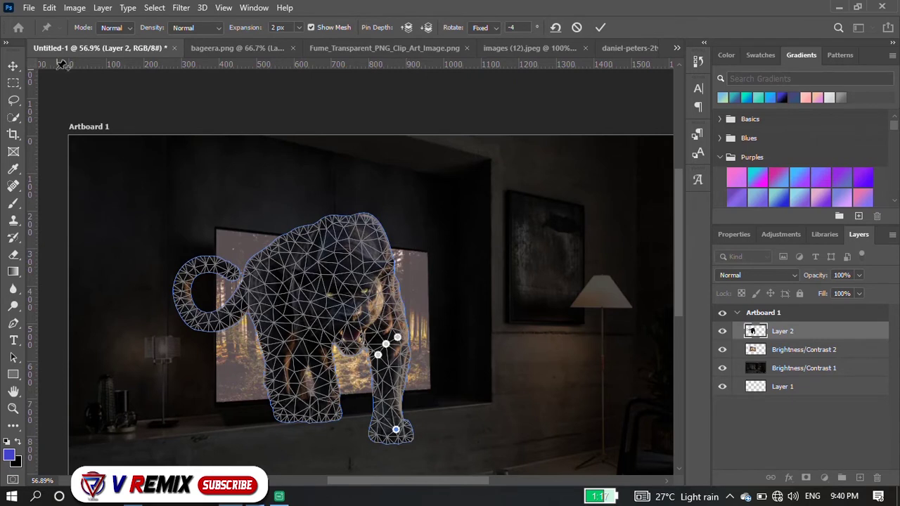
pyautogui.press('v')
pyautogui.click(394, 193)
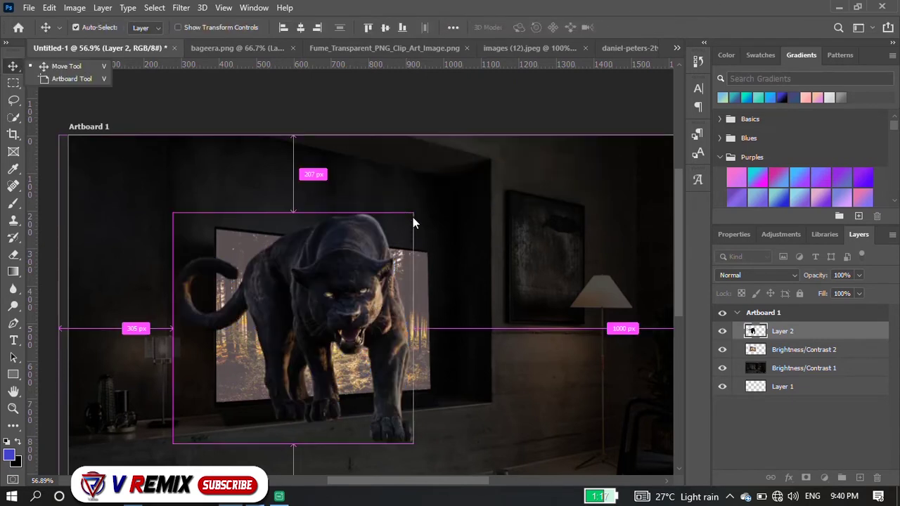
# Step: Rotate the panther about 6.7° clockwise
pyautogui.hotkey('ctrl', 't')
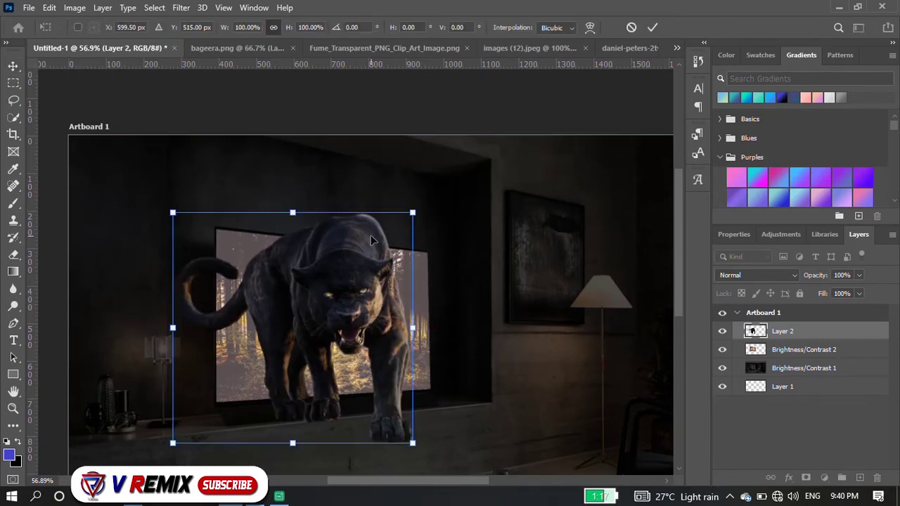
pyautogui.moveTo(425, 208)
pyautogui.mouseDown()
pyautogui.moveTo(446, 218)
pyautogui.moveTo(437, 217)
pyautogui.mouseUp()
pyautogui.press('Return')
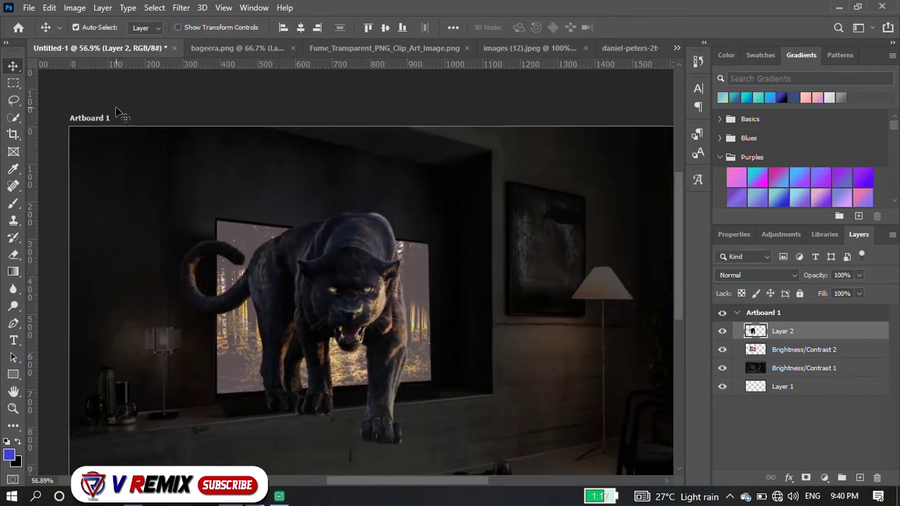
# Step: Puppet Warp again to rotate the panther's front foot around a pin
pyautogui.click(49, 7)
pyautogui.click(85, 271)
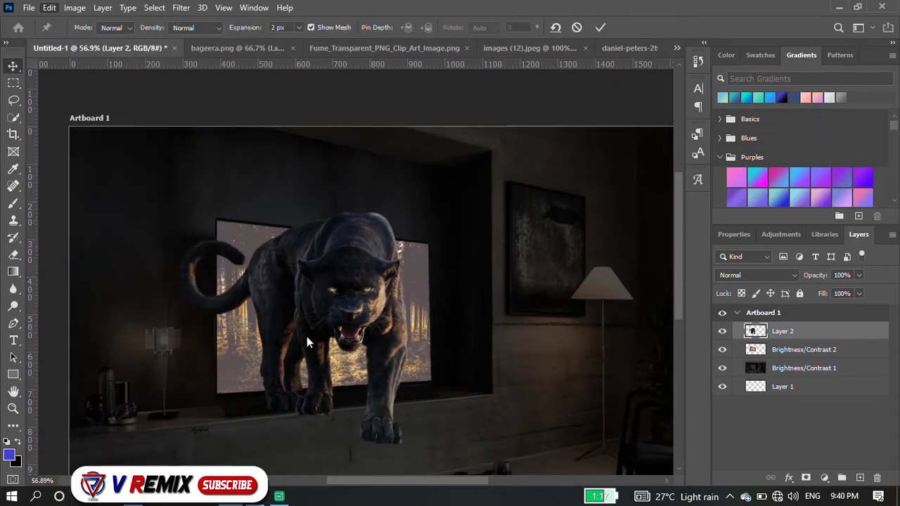
pyautogui.scroll(3, 379, 397)
pyautogui.click(358, 357)
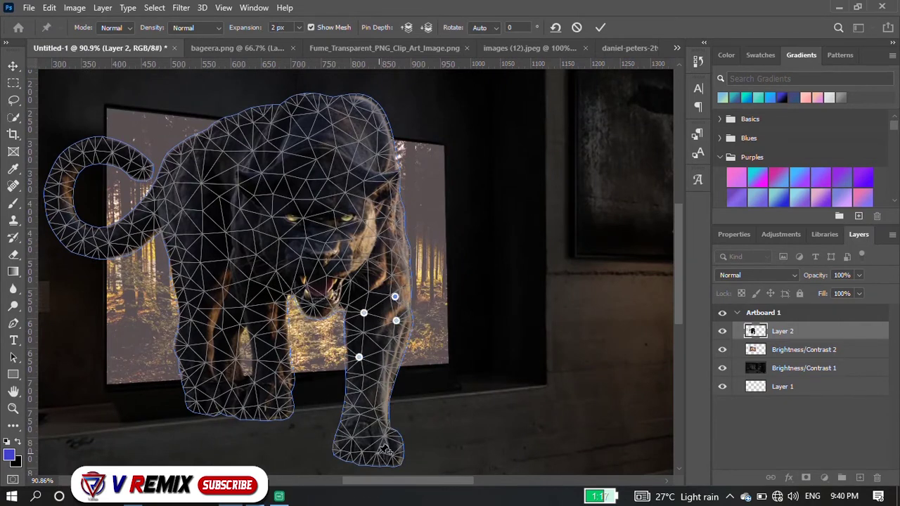
pyautogui.moveTo(383, 462); pyautogui.dragTo(393, 429)
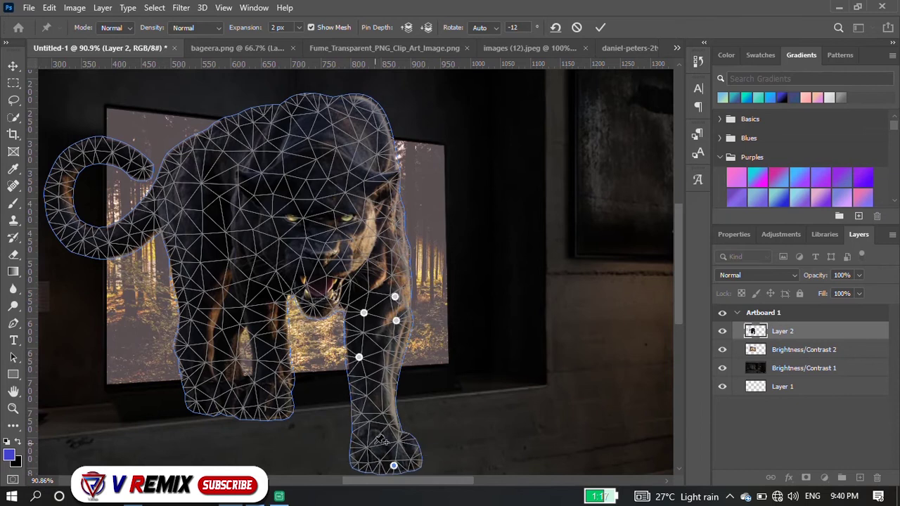
pyautogui.scroll(-3, 352, 416)
pyautogui.press('Return')
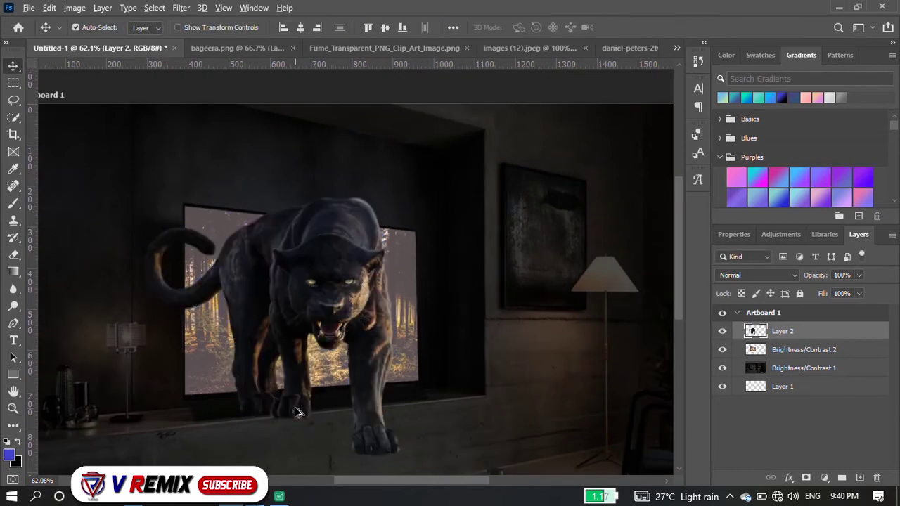
pyautogui.scroll(1, 284, 415)
pyautogui.scroll(1, 255, 377)
pyautogui.scroll(1, 145, 274)
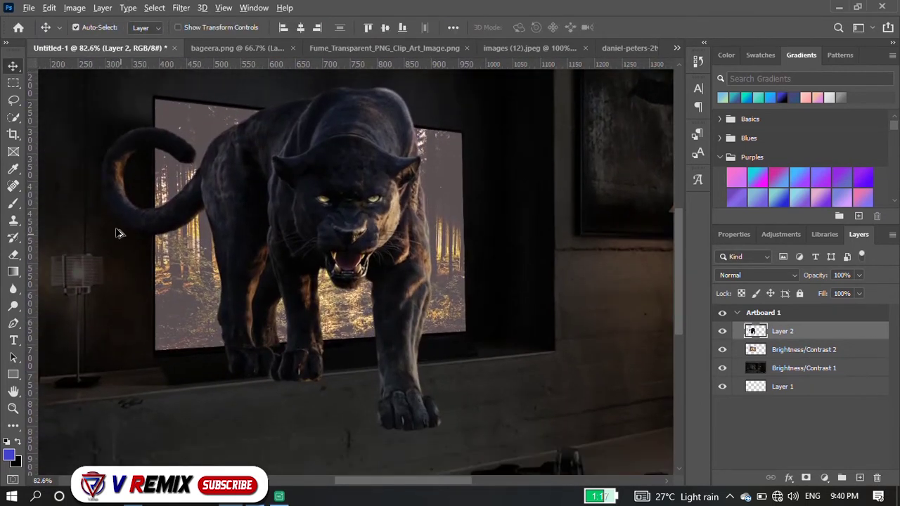
pyautogui.click(13, 83)
# Step: Delete the part of the panther's tail inside a tall rectangle beside it
pyautogui.scroll(1, 111, 128)
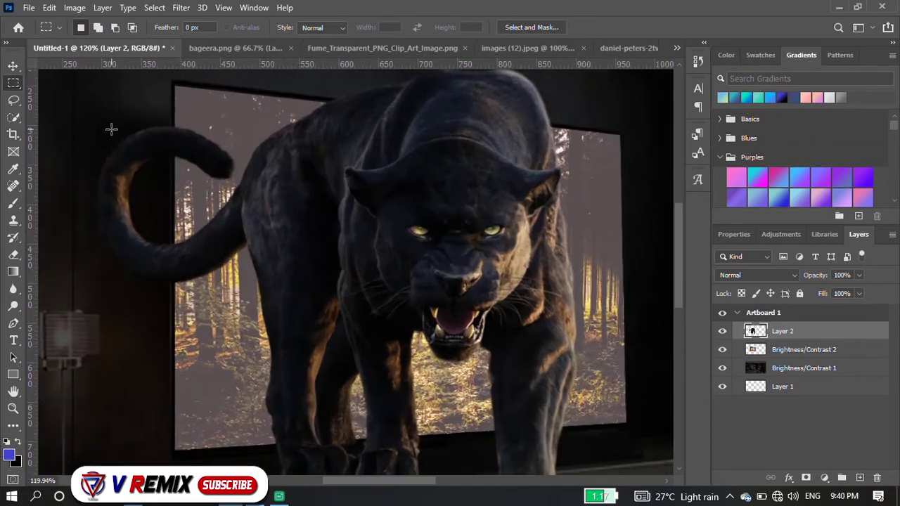
pyautogui.scroll(3, 92, 129)
pyautogui.moveTo(91, 109); pyautogui.dragTo(211, 388)
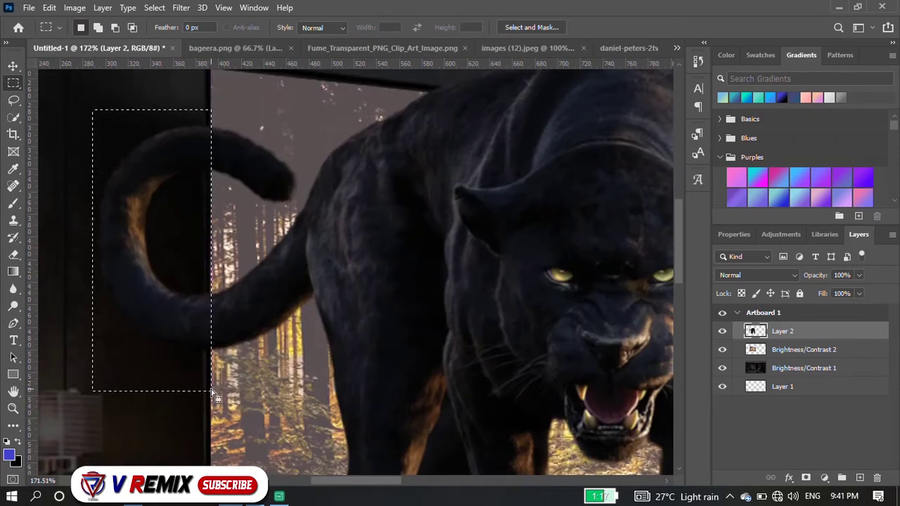
pyautogui.press('Delete')
pyautogui.hotkey('ctrl', 'd')
# Step: Delete the section of the panther's paw that overlaps the dark shelf
pyautogui.scroll(-4, 182, 299)
pyautogui.scroll(2, 211, 323)
pyautogui.scroll(2, 231, 358)
pyautogui.scroll(3, 169, 278)
pyautogui.moveTo(162, 254); pyautogui.dragTo(314, 356)
pyautogui.press('Delete')
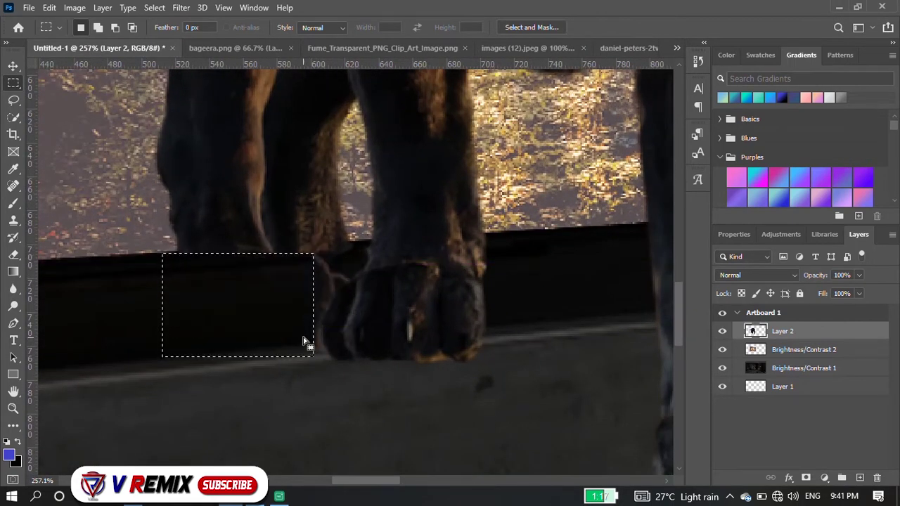
# Step: Lower the panther layer to 66% opacity and select a strip along the shelf edge
pyautogui.scroll(1, 275, 293)
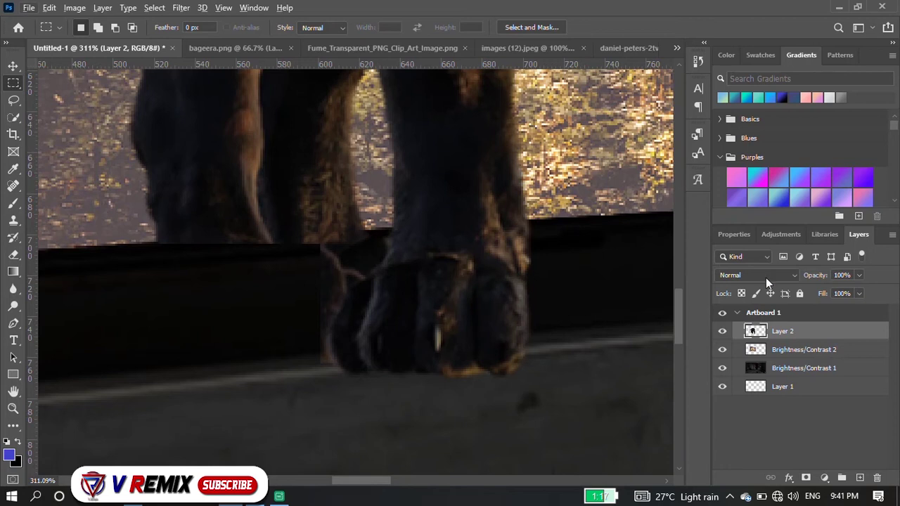
pyautogui.moveTo(837, 293); pyautogui.dragTo(839, 293)
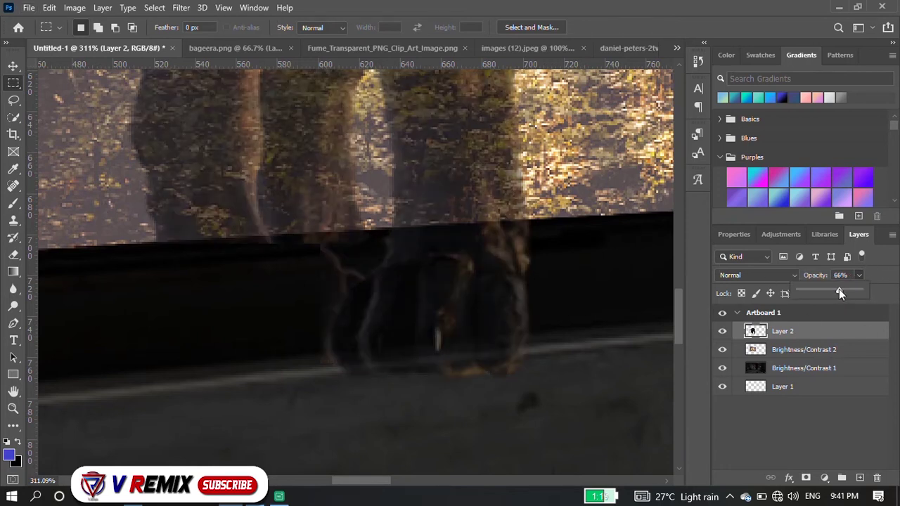
pyautogui.click(12, 254)
pyautogui.scroll(2, 269, 244)
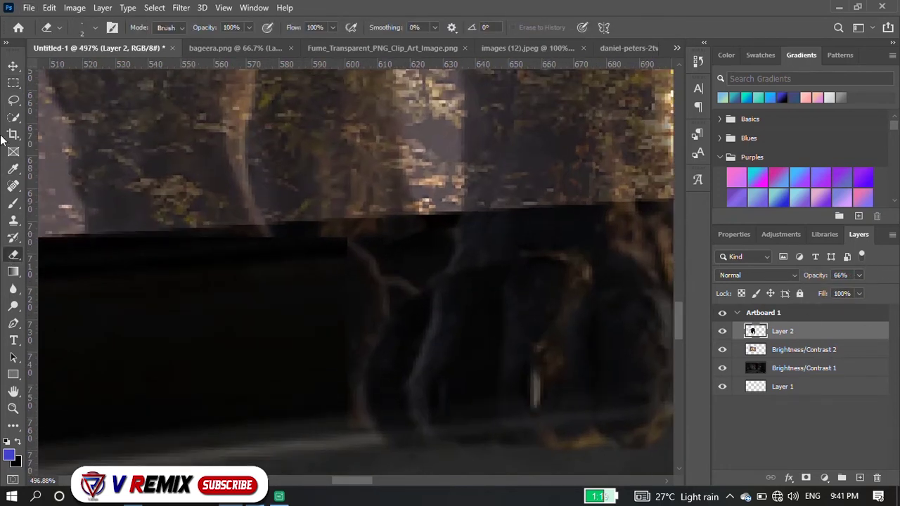
pyautogui.click(13, 83)
pyautogui.moveTo(92, 237); pyautogui.dragTo(243, 276)
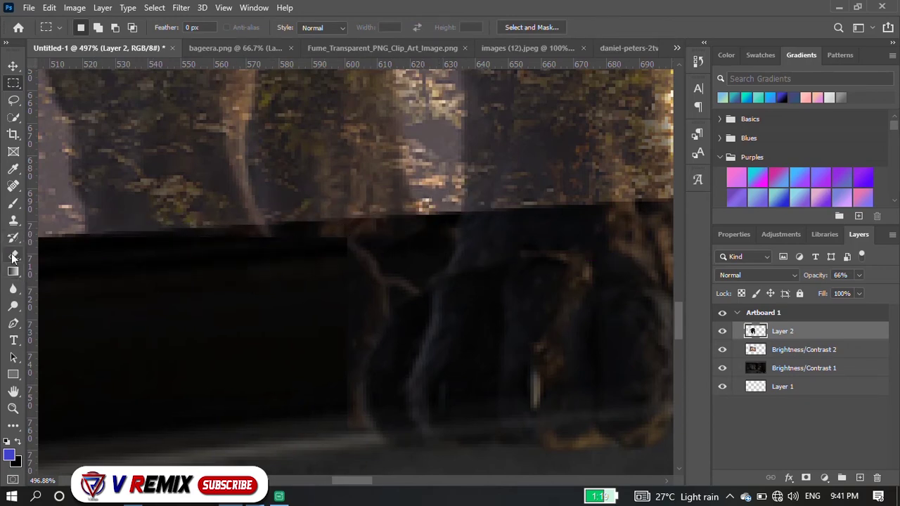
# Step: Erase the panther along the black band's top edge and the leg edge behind the shelf
pyautogui.click(13, 255)
pyautogui.scroll(-2, 239, 232)
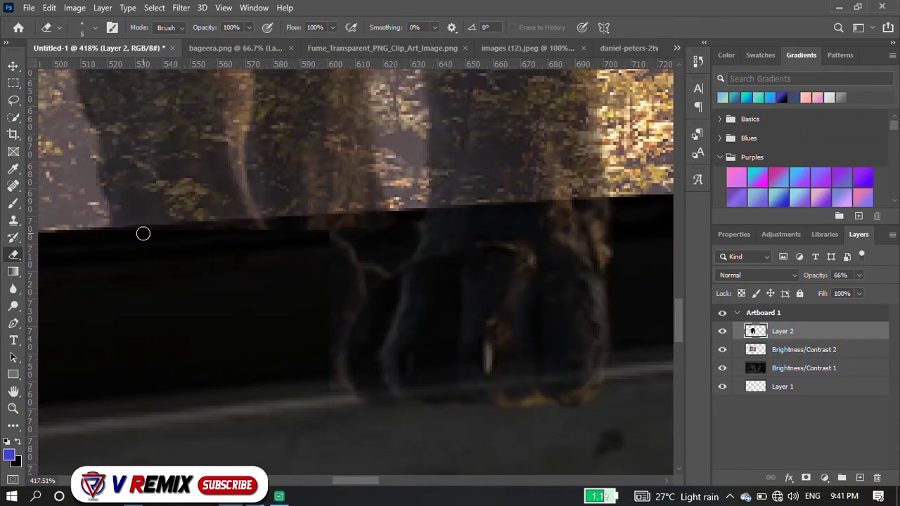
pyautogui.moveTo(182, 234); pyautogui.dragTo(306, 226)
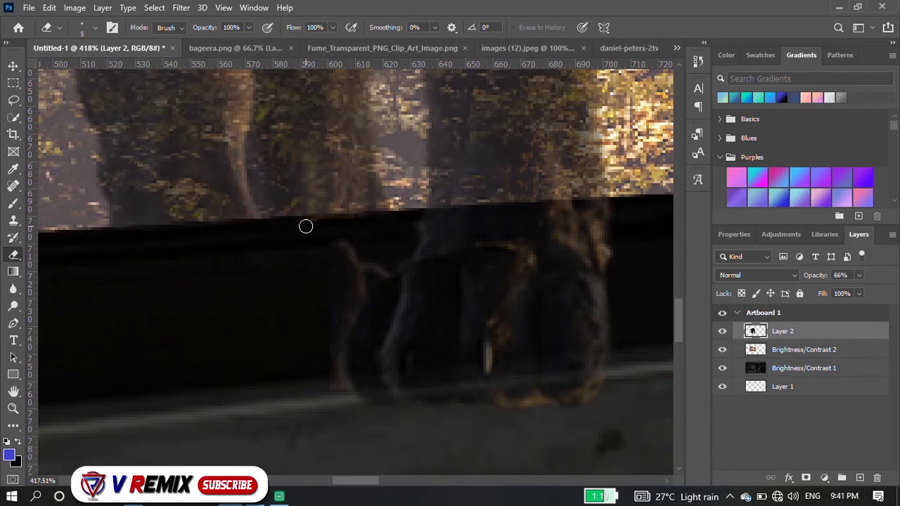
pyautogui.press(']')
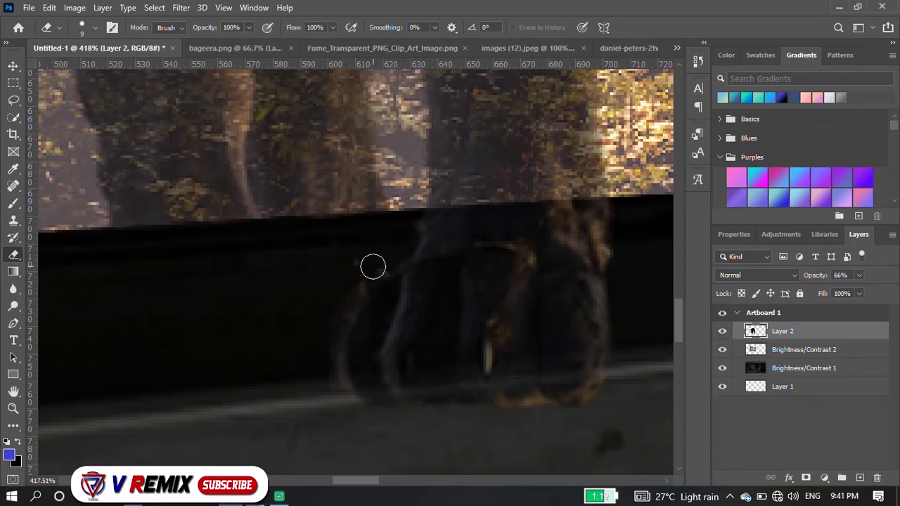
pyautogui.moveTo(341, 295); pyautogui.dragTo(336, 395)
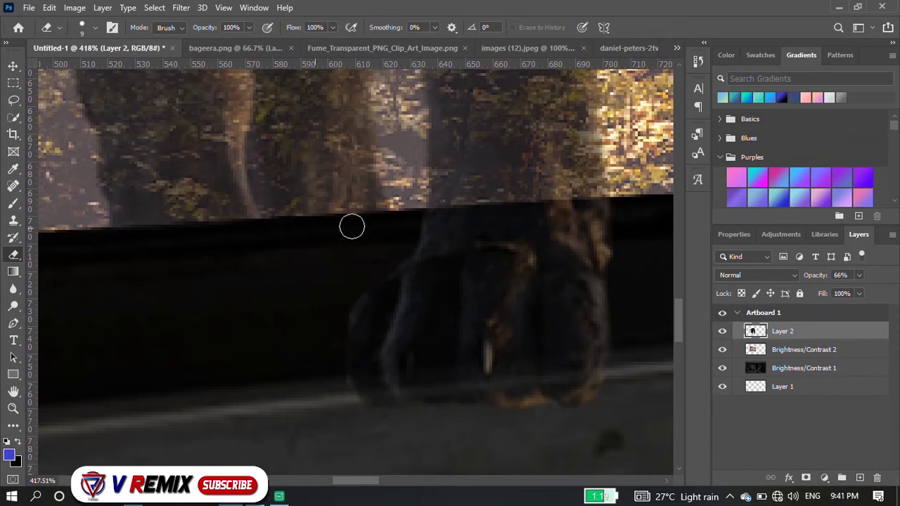
pyautogui.moveTo(253, 237); pyautogui.dragTo(140, 235)
# Step: Restore the panther layer to full opacity and check the cleaned-up paw
pyautogui.moveTo(859, 291); pyautogui.dragTo(879, 291)
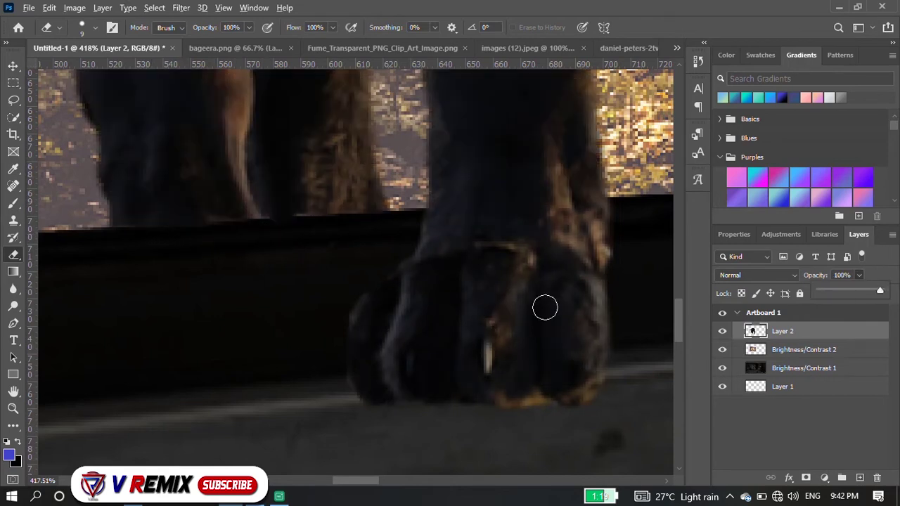
pyautogui.scroll(-4, 424, 300)
pyautogui.scroll(-4, 425, 300)
pyautogui.scroll(-2, 424, 300)
pyautogui.scroll(-1, 424, 300)
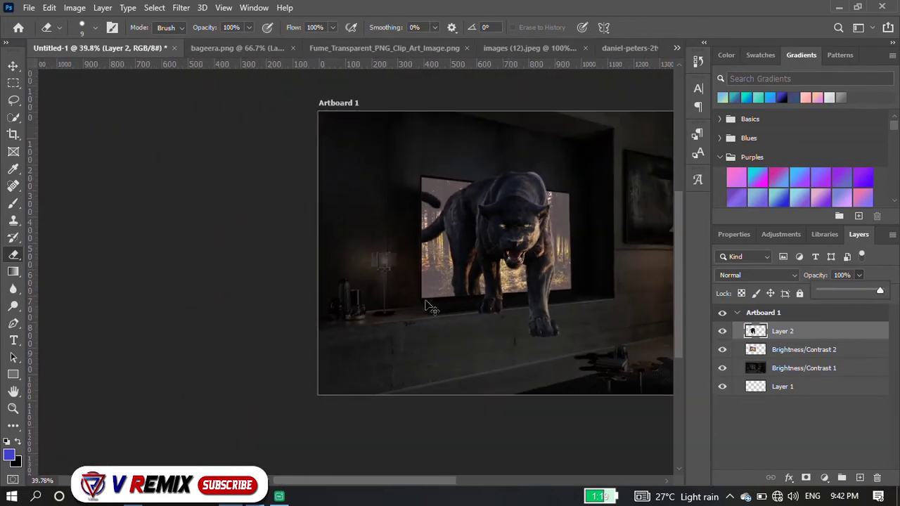
pyautogui.scroll(2, 428, 298)
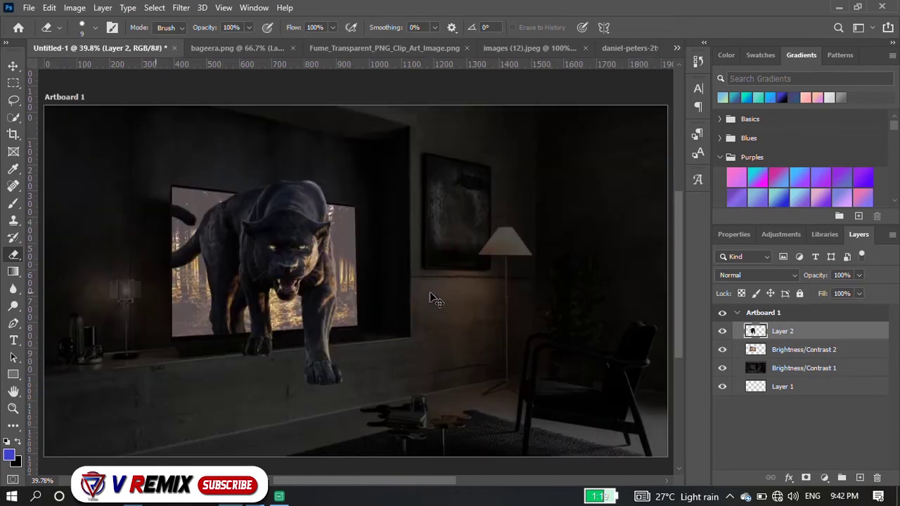
pyautogui.scroll(-2, 377, 271)
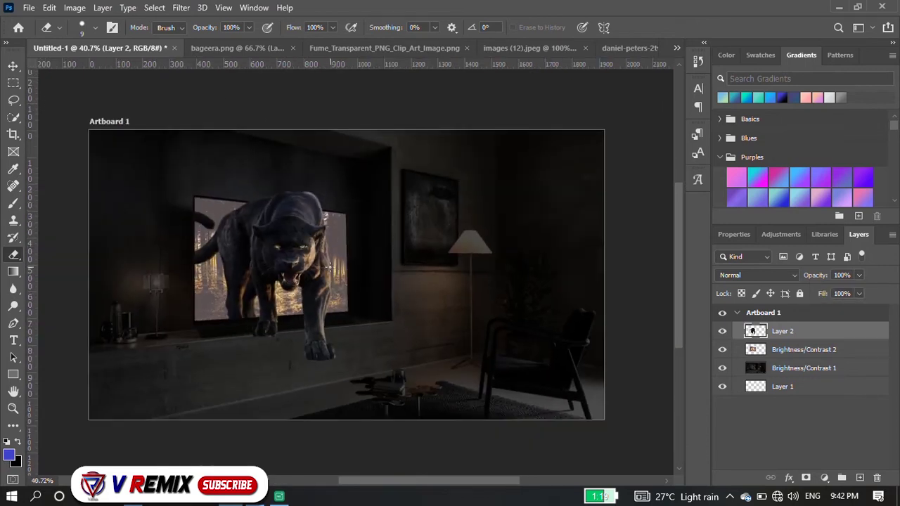
# Step: Hide the panther layer, load the TV screen selection, and bring the fume smoke document forward
pyautogui.click(721, 330)
pyautogui.keyDown('ctrl'); pyautogui.click(755, 349); pyautogui.keyUp('ctrl')
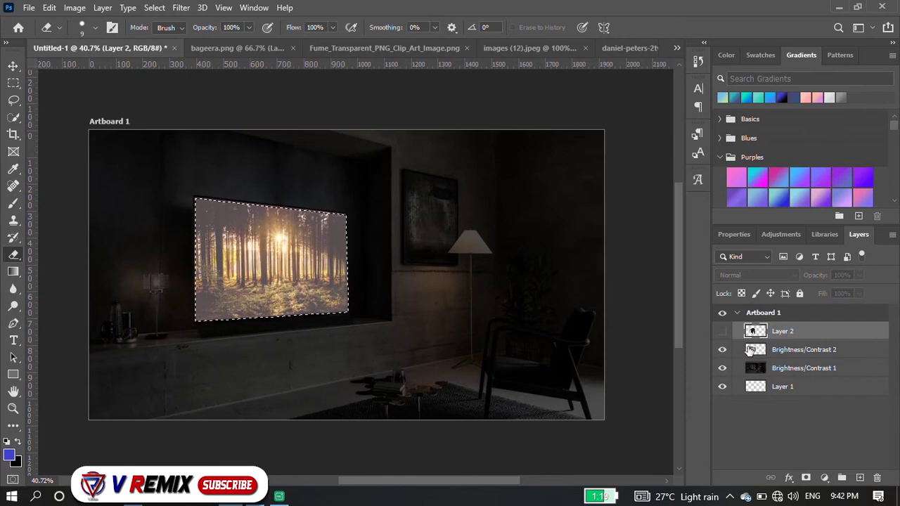
pyautogui.click(385, 49)
pyautogui.click(502, 47)
pyautogui.click(399, 49)
# Step: In the fume file, delete the forest layer and make duplicated smoke copies in new spots
pyautogui.press('Delete')
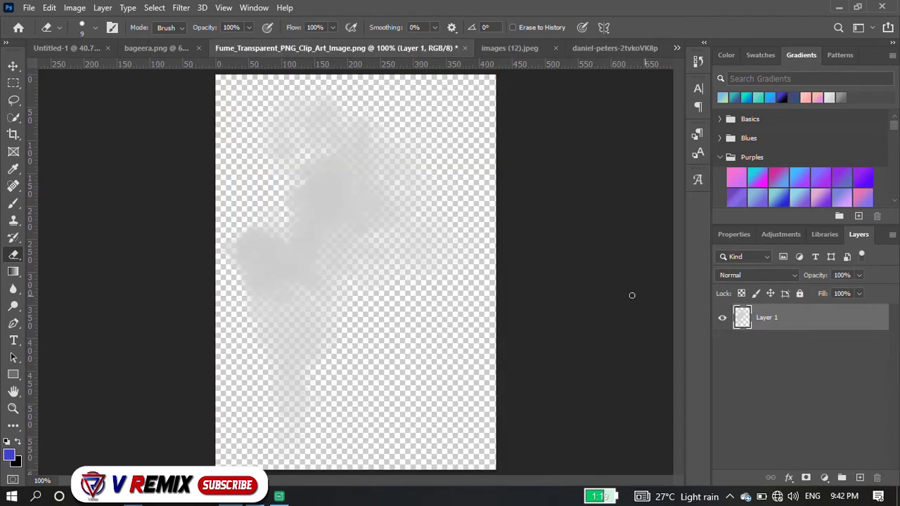
pyautogui.press('v')
pyautogui.moveTo(316, 223); pyautogui.dragTo(399, 293)
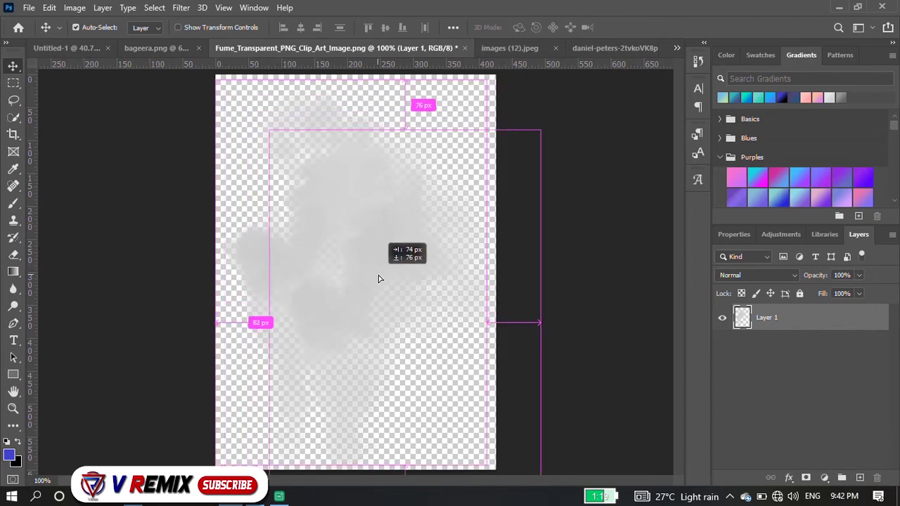
pyautogui.hotkey('ctrl', 'j')
pyautogui.moveTo(398, 298)
pyautogui.mouseDown()
pyautogui.moveTo(455, 305)
pyautogui.moveTo(257, 388)
pyautogui.moveTo(440, 158)
pyautogui.moveTo(267, 137)
pyautogui.moveTo(275, 184)
pyautogui.mouseUp()
pyautogui.hotkey('ctrl', 'j')
pyautogui.hotkey('ctrl', 'j')
pyautogui.hotkey('ctrl', 'j')
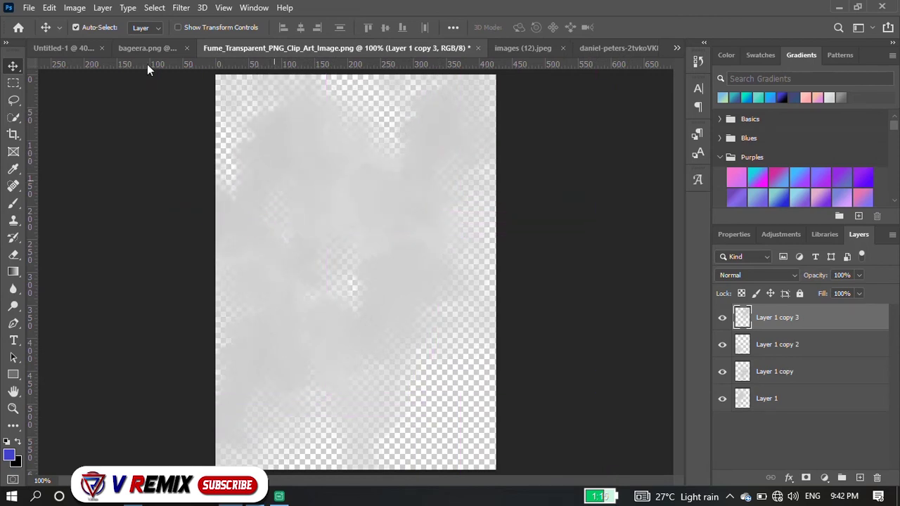
# Step: Merge the smoke copies into one layer and drag it into Untitled-1
pyautogui.keyDown('shift'); pyautogui.click(798, 436); pyautogui.keyUp('shift')
pyautogui.hotkey('ctrl', 'e')
pyautogui.moveTo(457, 347)
pyautogui.mouseDown()
pyautogui.moveTo(71, 52)
pyautogui.moveTo(273, 249)
pyautogui.mouseUp()
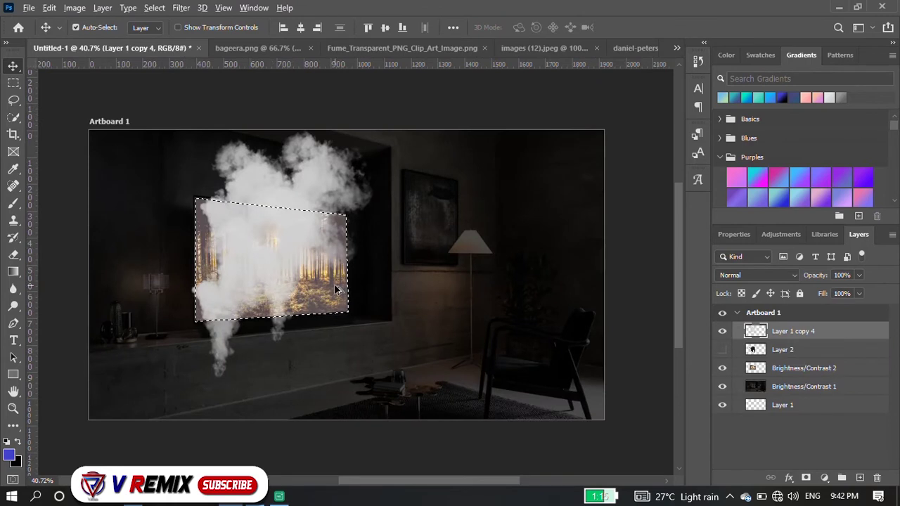
# Step: Try out Free Transform rotations on the smoke, then deselect
pyautogui.hotkey('ctrl', 't')
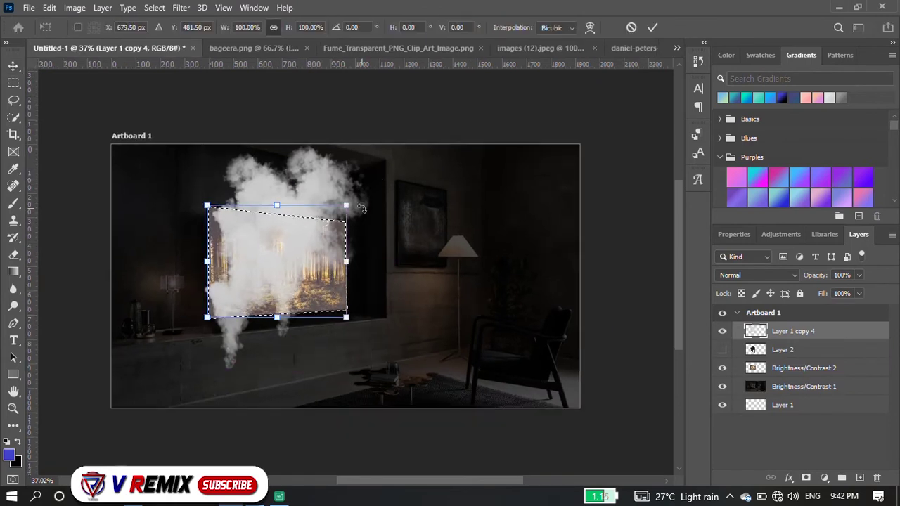
pyautogui.press('Return')
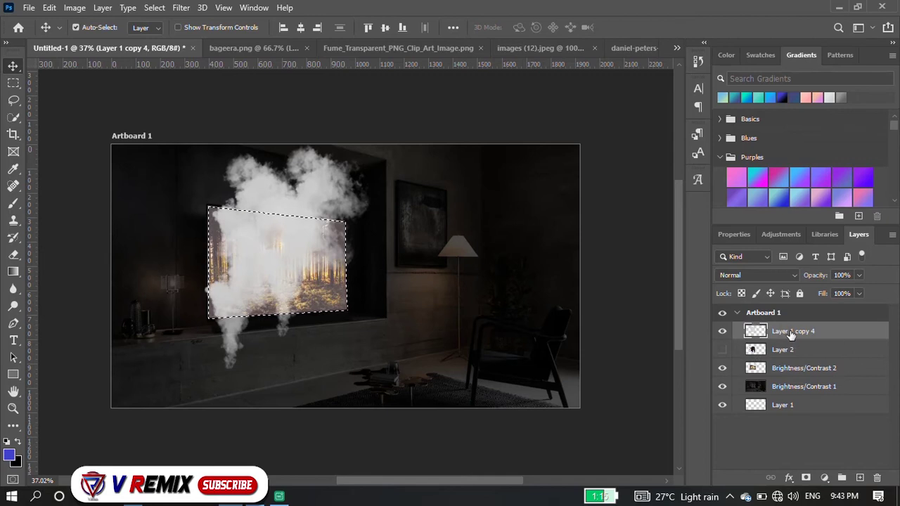
pyautogui.hotkey('ctrl', 't')
pyautogui.moveTo(425, 167); pyautogui.dragTo(449, 227)
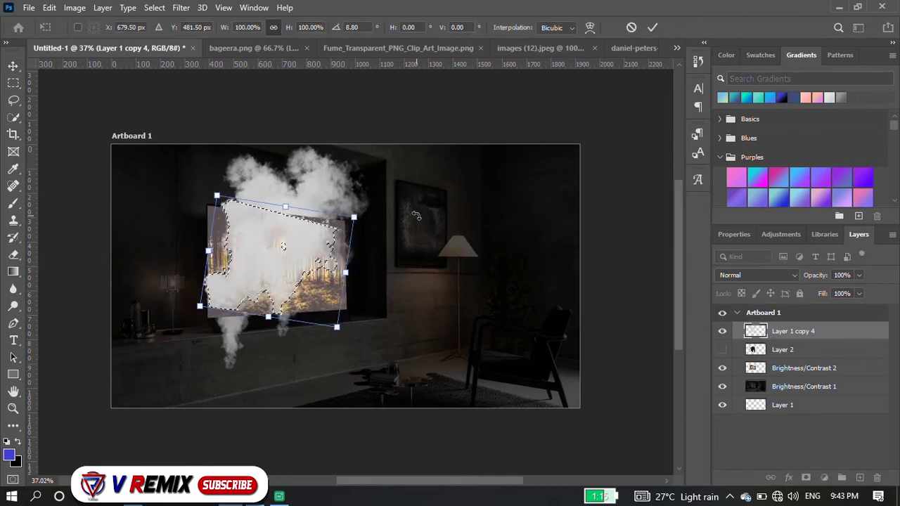
pyautogui.press('Return')
pyautogui.hotkey('ctrl', 'd')
# Step: Rotate the smoke about 92 degrees and shift it left and down over the TV
pyautogui.hotkey('ctrl', 't')
pyautogui.moveTo(422, 130)
pyautogui.mouseDown()
pyautogui.moveTo(436, 385)
pyautogui.moveTo(422, 398)
pyautogui.mouseUp()
pyautogui.scroll(2, 317, 267)
pyautogui.moveTo(444, 350); pyautogui.dragTo(436, 360)
pyautogui.moveTo(347, 243); pyautogui.dragTo(270, 277)
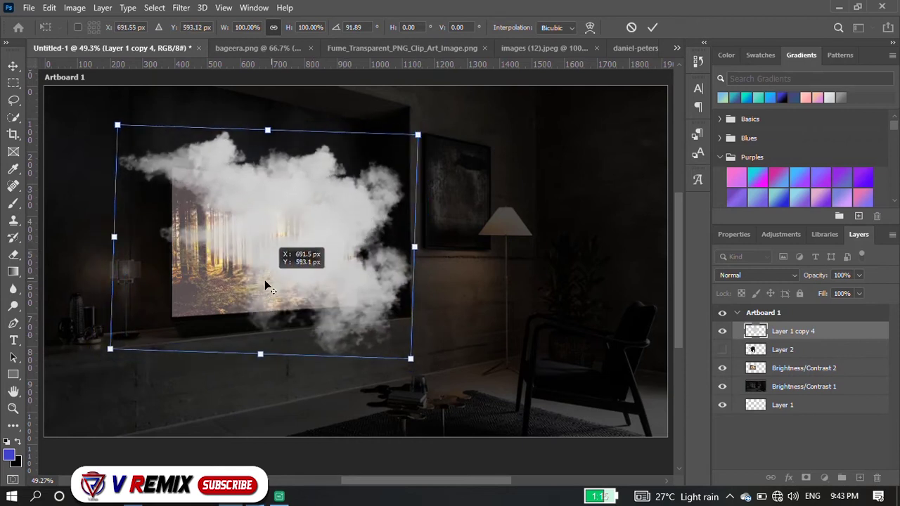
pyautogui.hotkey('alt', 'space')
pyautogui.press('Escape')
pyautogui.press('Return')
# Step: Alt-drag a smoke copy left, then delete smoke outside the inverted screen selection
pyautogui.moveTo(323, 251); pyautogui.dragTo(227, 274)
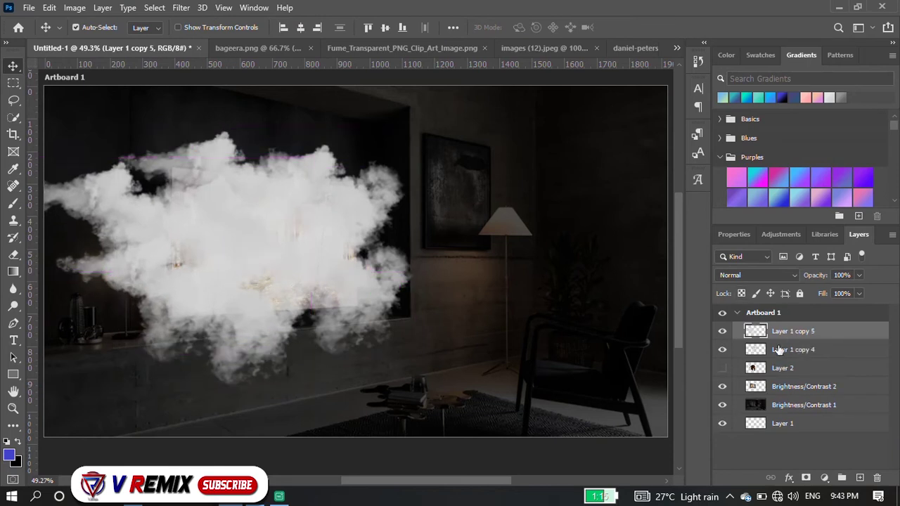
pyautogui.keyDown('ctrl'); pyautogui.click(759, 391); pyautogui.keyUp('ctrl')
pyautogui.scroll(-2, 387, 247)
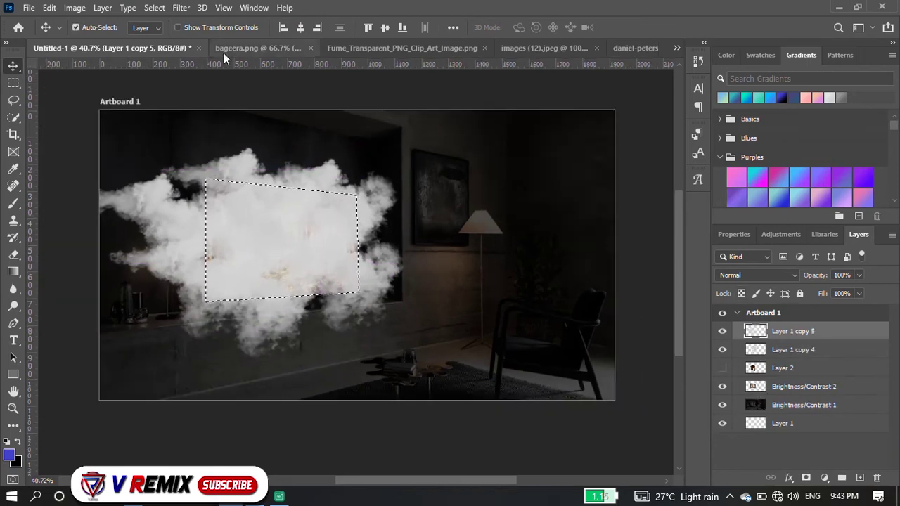
pyautogui.click(165, 7)
pyautogui.click(168, 62)
pyautogui.press('Delete')
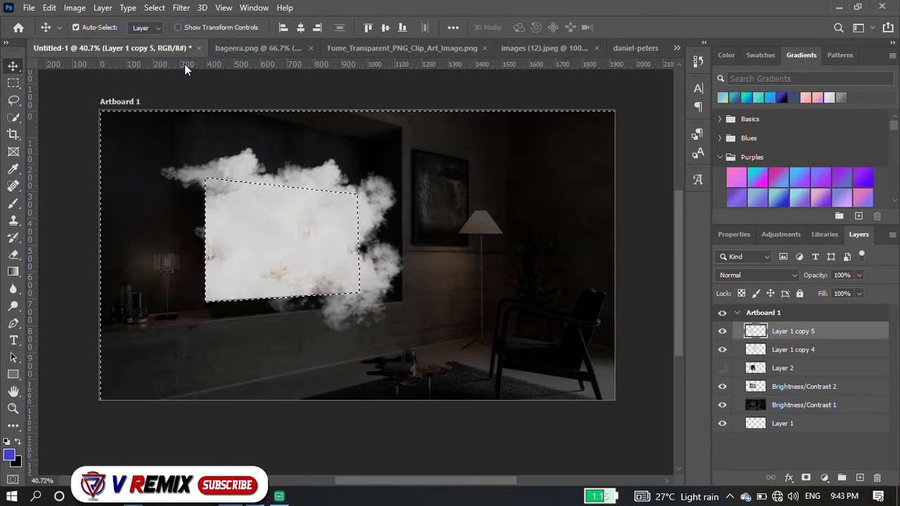
# Step: Trim the other smoke layer to the screen too, then merge both into Layer 1 copy 5
pyautogui.click(773, 349)
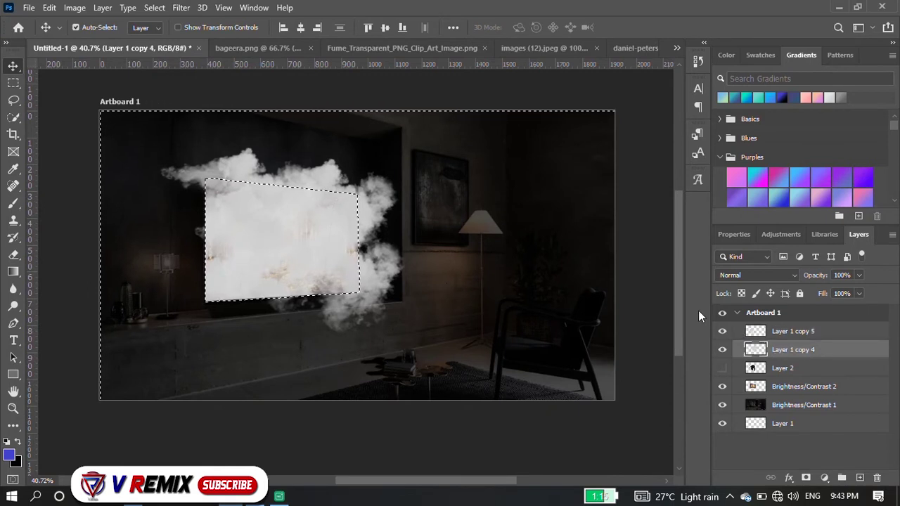
pyautogui.press('Delete')
pyautogui.hotkey('ctrl', 'd')
pyautogui.keyDown('shift'); pyautogui.click(803, 332); pyautogui.keyUp('shift')
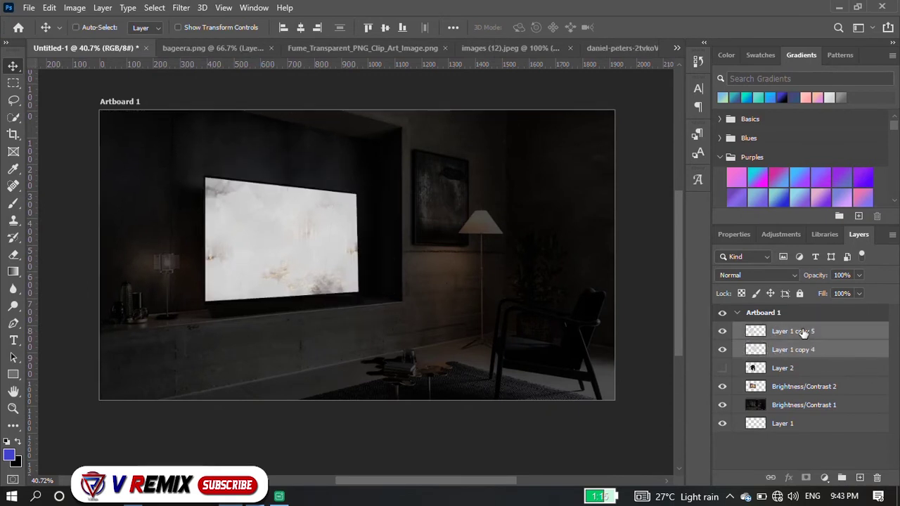
pyautogui.hotkey('ctrl', 'e')
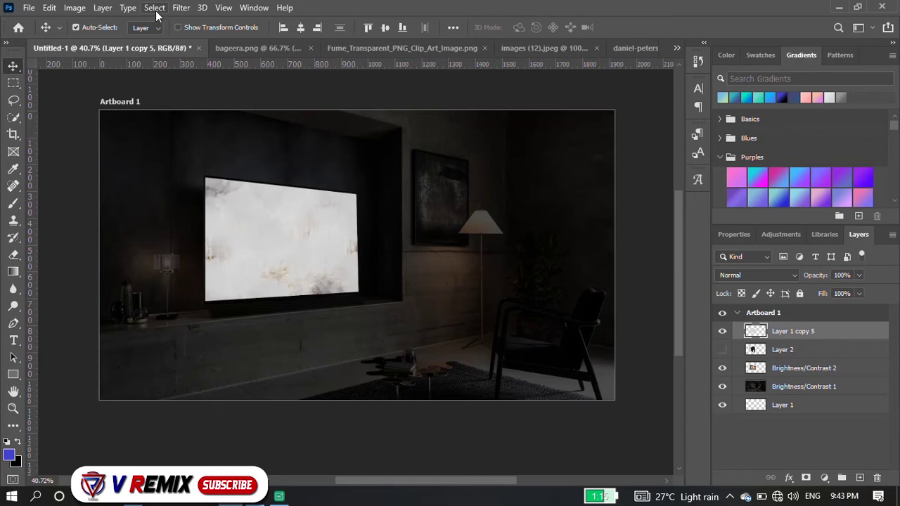
pyautogui.click(181, 7)
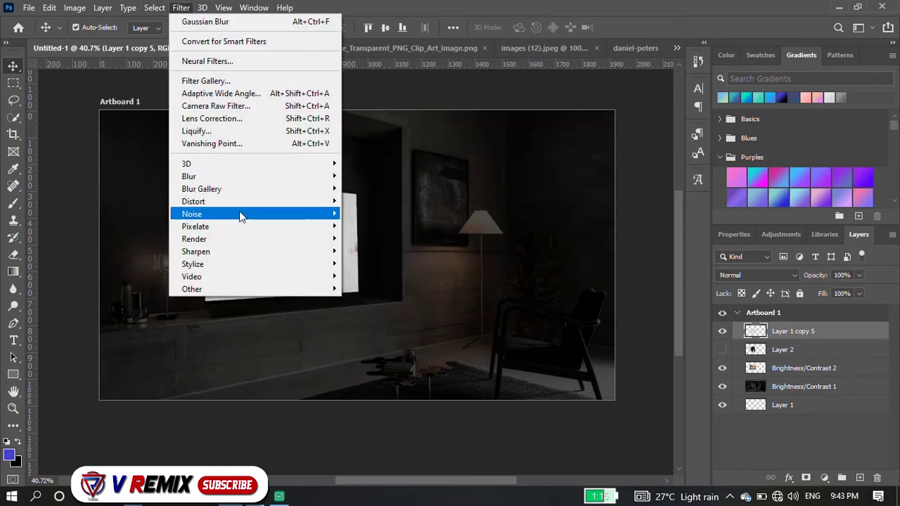
pyautogui.moveTo(188, 177)
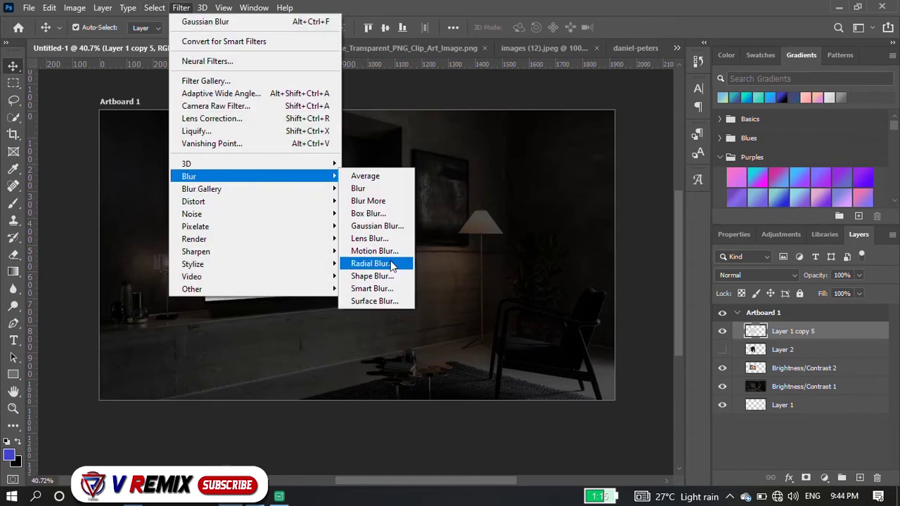
pyautogui.click(371, 264)
pyautogui.moveTo(485, 241); pyautogui.dragTo(473, 226)
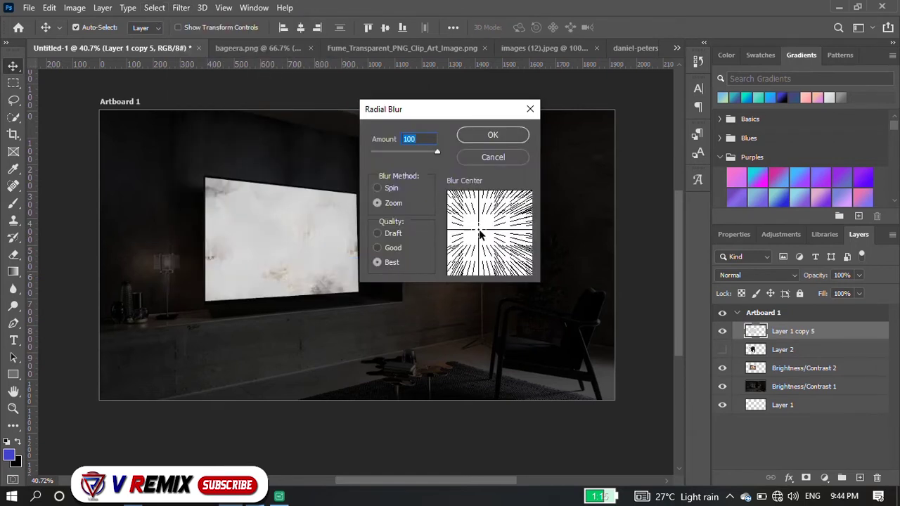
pyautogui.click(489, 135)
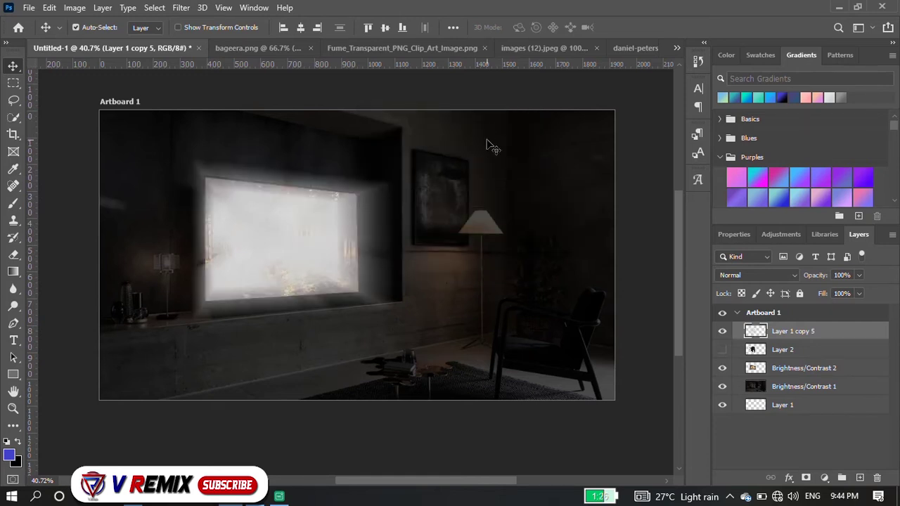
pyautogui.scroll(1, 286, 270)
pyautogui.moveTo(826, 336); pyautogui.dragTo(859, 477)
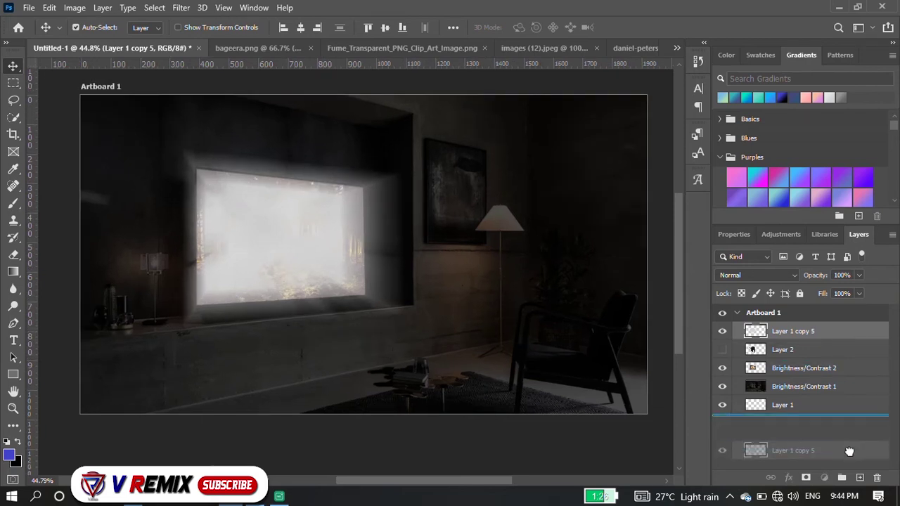
# Step: Move the panther layer above the glow copy and fade the top glow layer to 11%
pyautogui.moveTo(799, 372); pyautogui.dragTo(799, 341)
pyautogui.click(824, 331)
pyautogui.click(858, 275)
pyautogui.moveTo(834, 290); pyautogui.dragTo(805, 290)
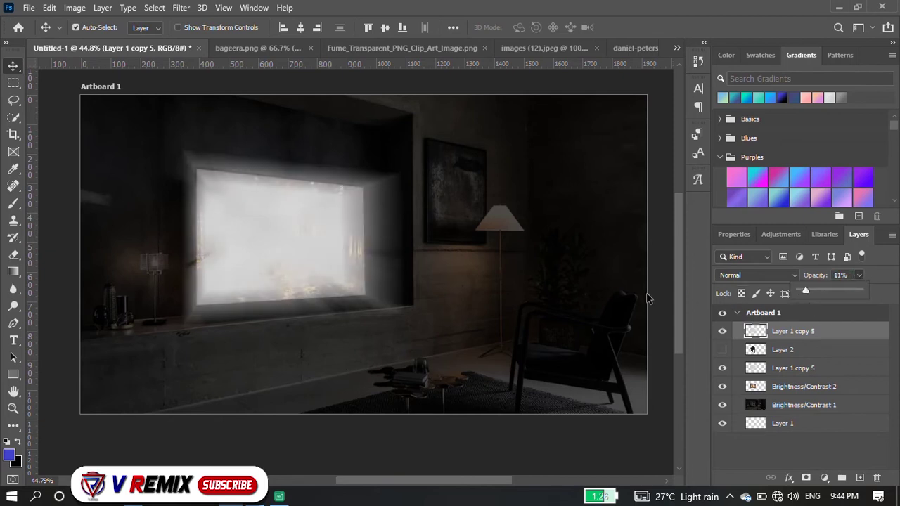
# Step: Apply Radial Blur twice to the lower glow copy and lower its opacity
pyautogui.click(805, 369)
pyautogui.click(181, 7)
pyautogui.click(202, 40)
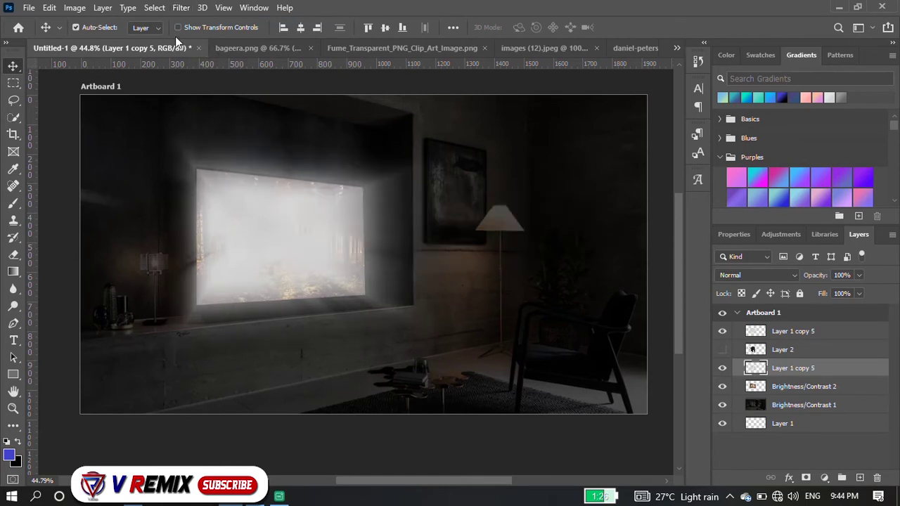
pyautogui.click(180, 8)
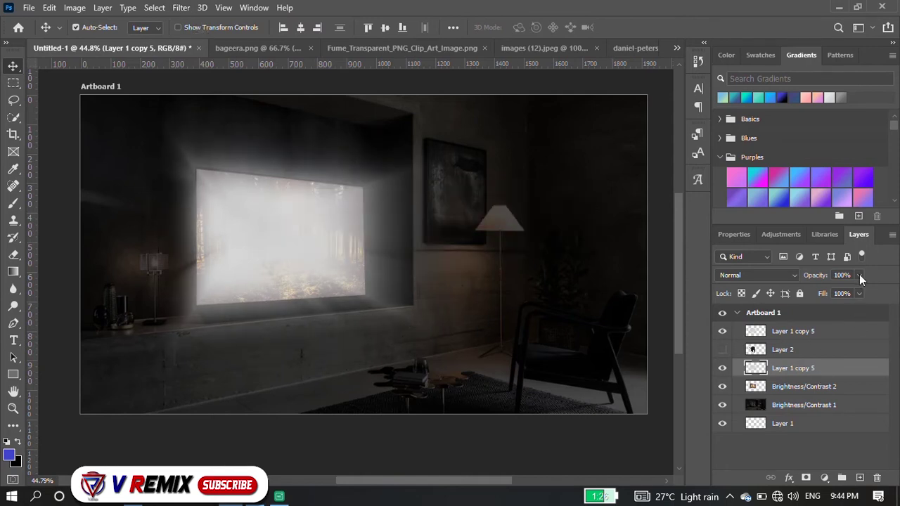
pyautogui.moveTo(844, 282); pyautogui.dragTo(836, 290)
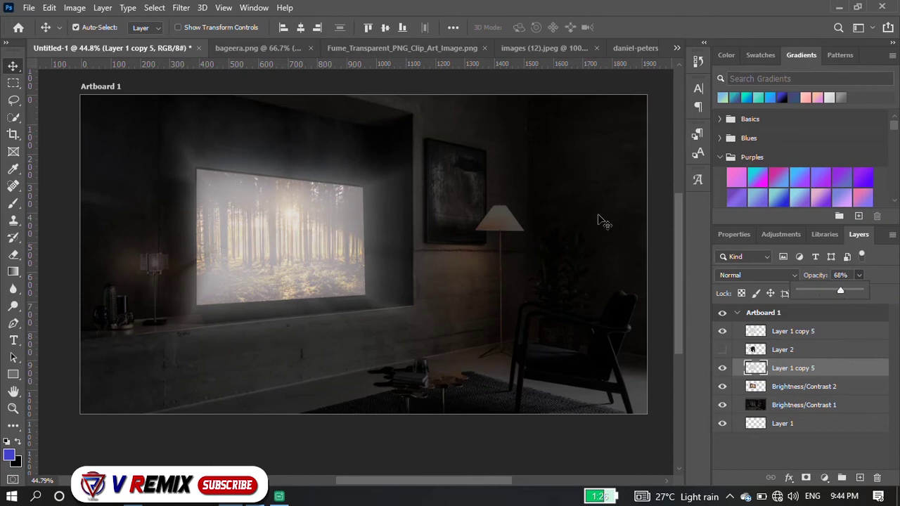
pyautogui.click(180, 8)
pyautogui.click(204, 19)
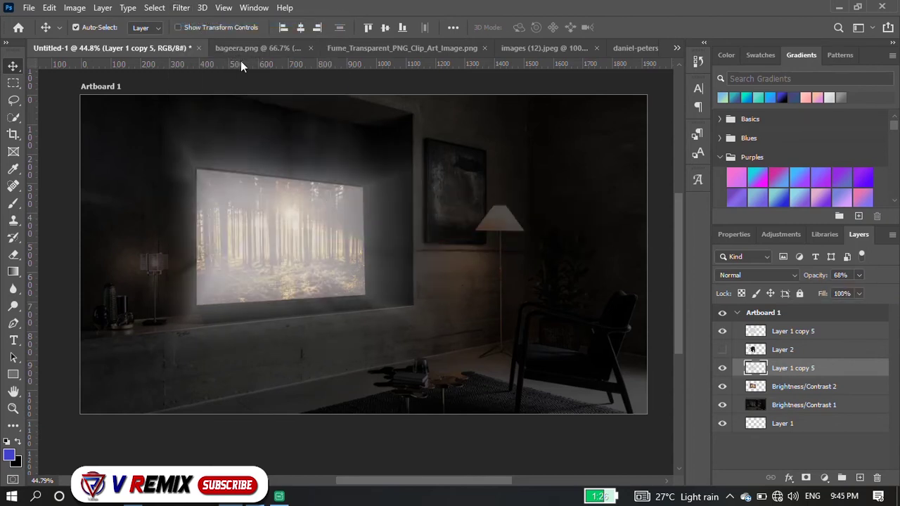
# Step: Show the panther, set the top glow to about 17%, and add a 35% blurred-glow copy
pyautogui.click(723, 350)
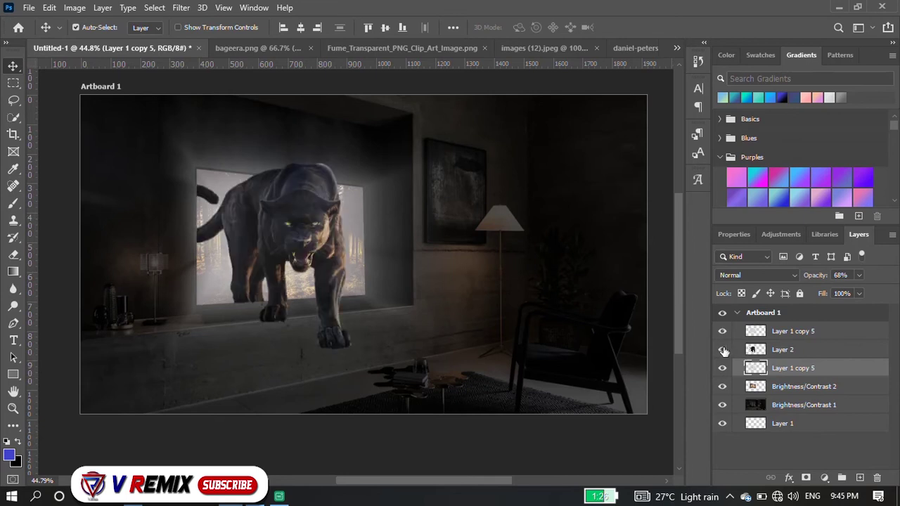
pyautogui.click(739, 333)
pyautogui.moveTo(859, 290); pyautogui.dragTo(844, 293)
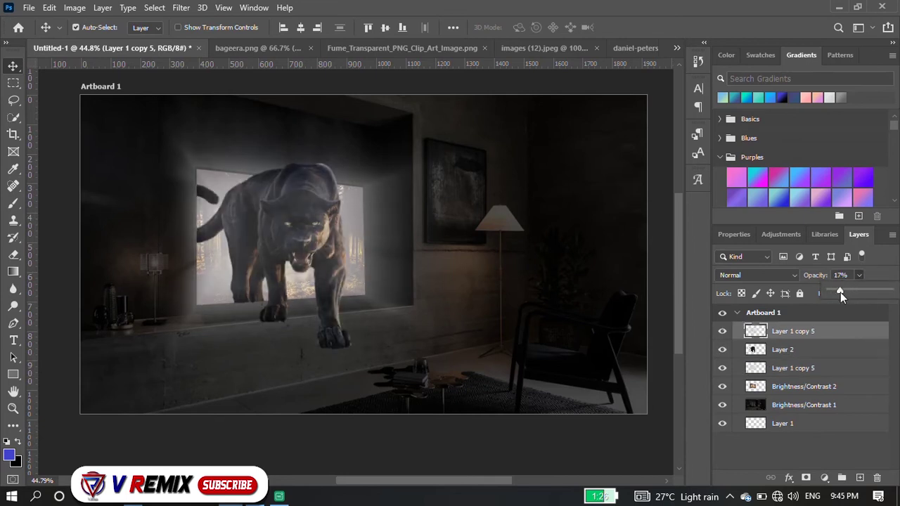
pyautogui.click(807, 369)
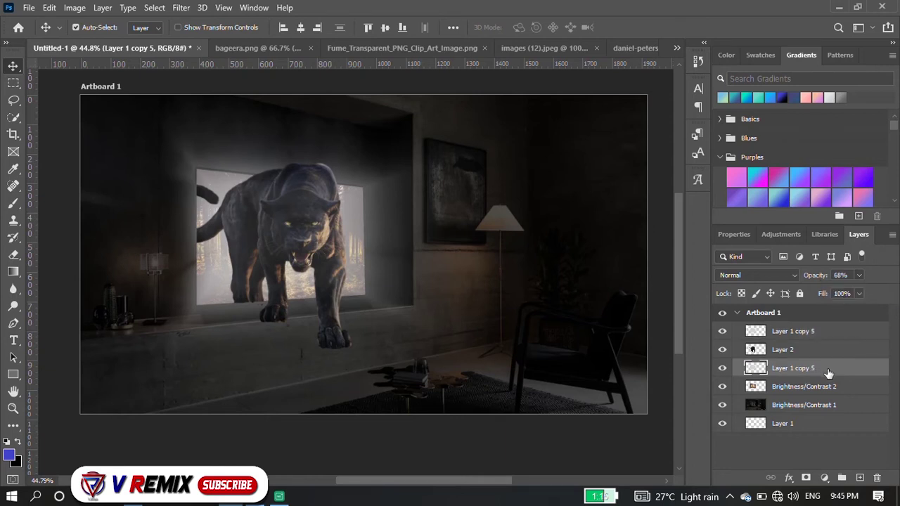
pyautogui.moveTo(828, 373); pyautogui.dragTo(860, 479)
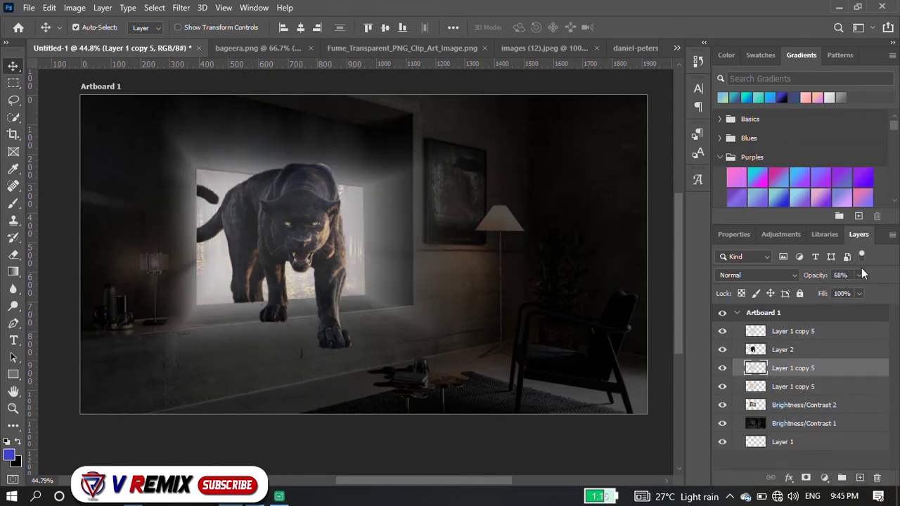
pyautogui.moveTo(847, 293); pyautogui.dragTo(839, 295)
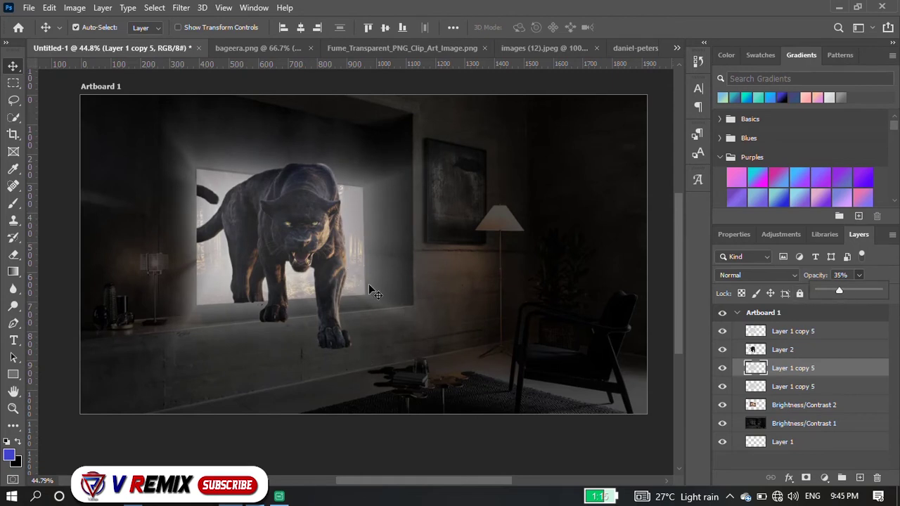
pyautogui.click(375, 47)
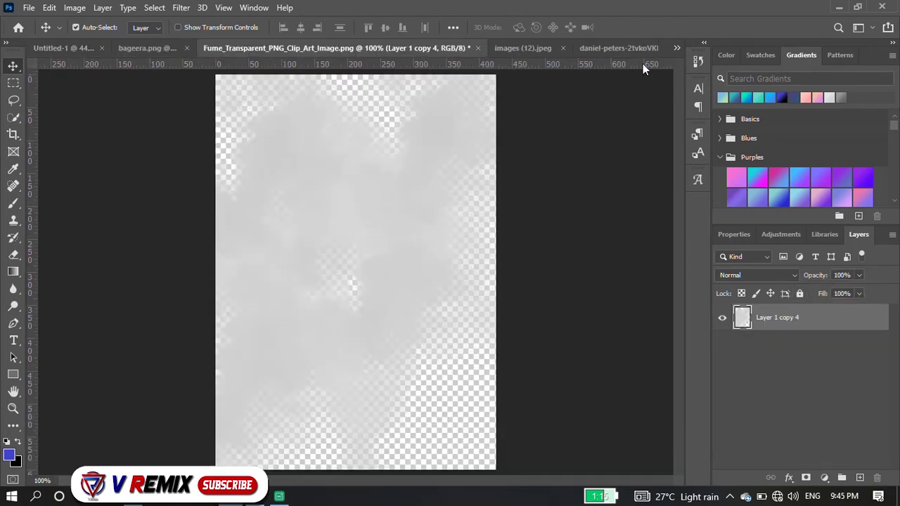
# Step: Magic-erase the white background in images (12).jpeg and drag the butterfly into Untitled-1
pyautogui.click(542, 48)
pyautogui.click(11, 260)
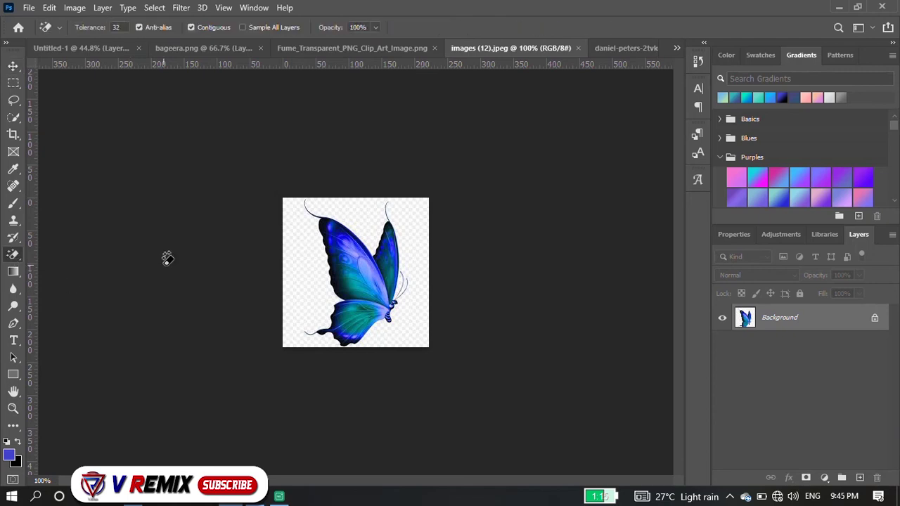
pyautogui.click(300, 273)
pyautogui.press('v')
pyautogui.moveTo(277, 237)
pyautogui.mouseDown()
pyautogui.moveTo(79, 52)
pyautogui.moveTo(431, 261)
pyautogui.moveTo(467, 243)
pyautogui.mouseUp()
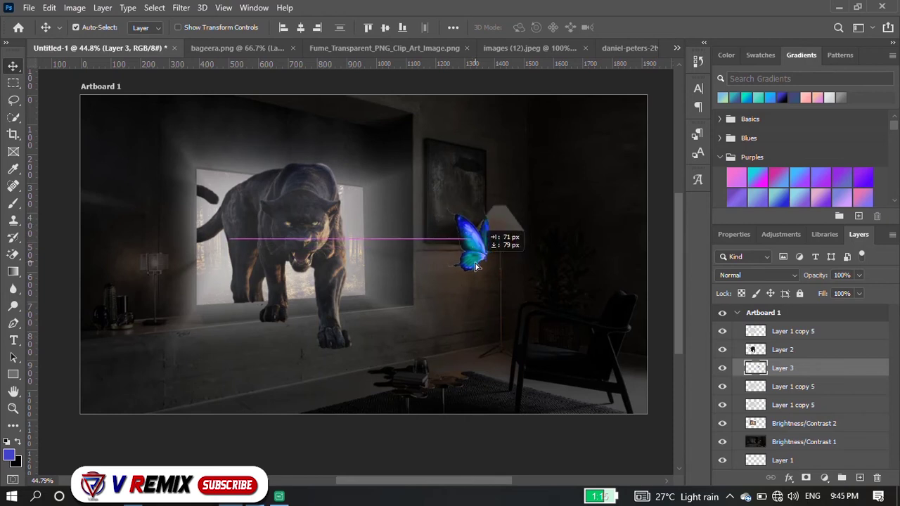
# Step: Alt-drag a butterfly copy to the left and shrink it with Free Transform
pyautogui.moveTo(466, 237); pyautogui.dragTo(394, 249)
pyautogui.scroll(3, 393, 248)
pyautogui.scroll(3, 393, 235)
pyautogui.hotkey('ctrl', 't')
pyautogui.moveTo(460, 139)
pyautogui.mouseDown()
pyautogui.moveTo(406, 205)
pyautogui.moveTo(392, 242)
pyautogui.mouseUp()
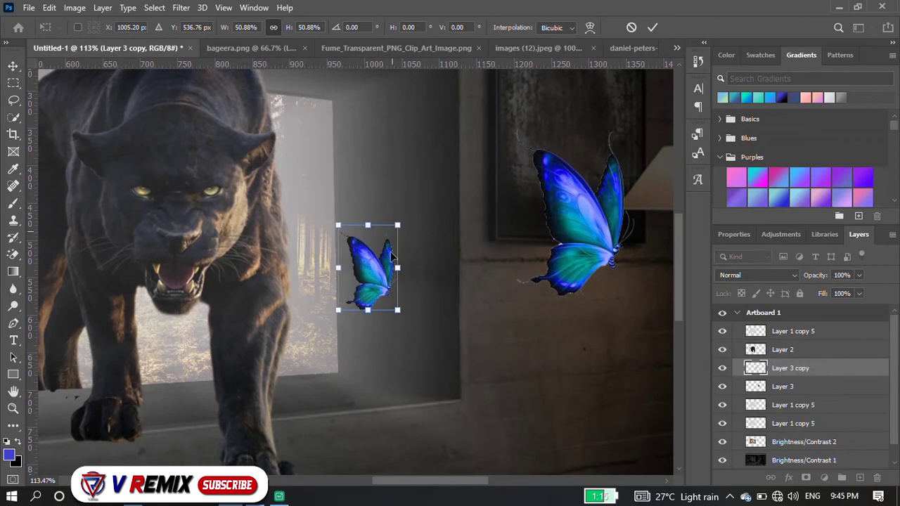
pyautogui.moveTo(371, 281)
pyautogui.mouseDown()
pyautogui.moveTo(372, 267)
pyautogui.moveTo(317, 248)
pyautogui.mouseUp()
pyautogui.press('Return')
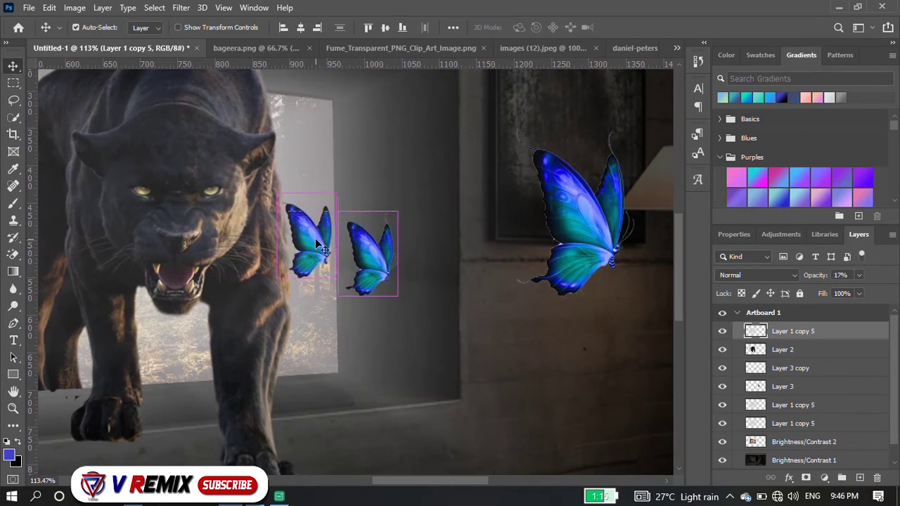
# Step: Add a copy shrunk to about 42% clear of the panther's fur, and hide the top haze layer
pyautogui.hotkey('ctrl', 't')
pyautogui.moveTo(336, 194); pyautogui.dragTo(307, 216)
pyautogui.keyDown('alt'); pyautogui.scroll(5, 301, 274); pyautogui.keyUp('alt')
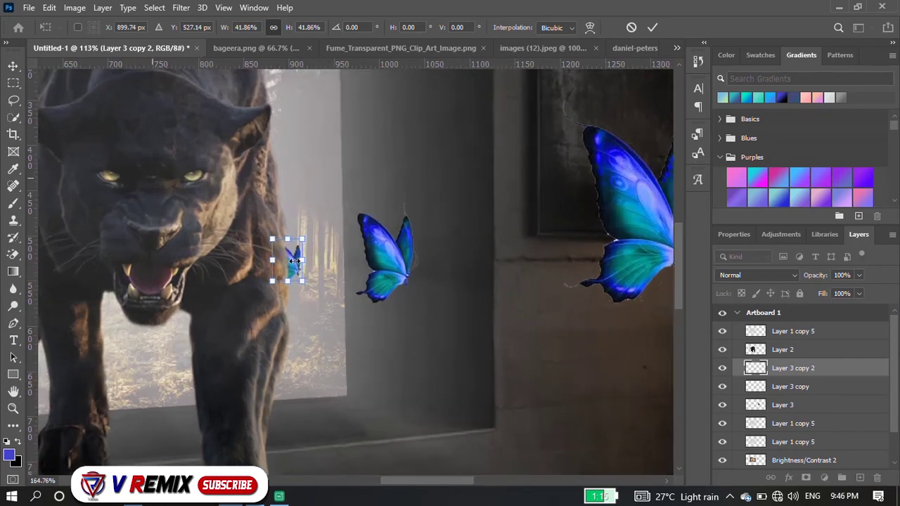
pyautogui.moveTo(294, 258); pyautogui.dragTo(317, 250)
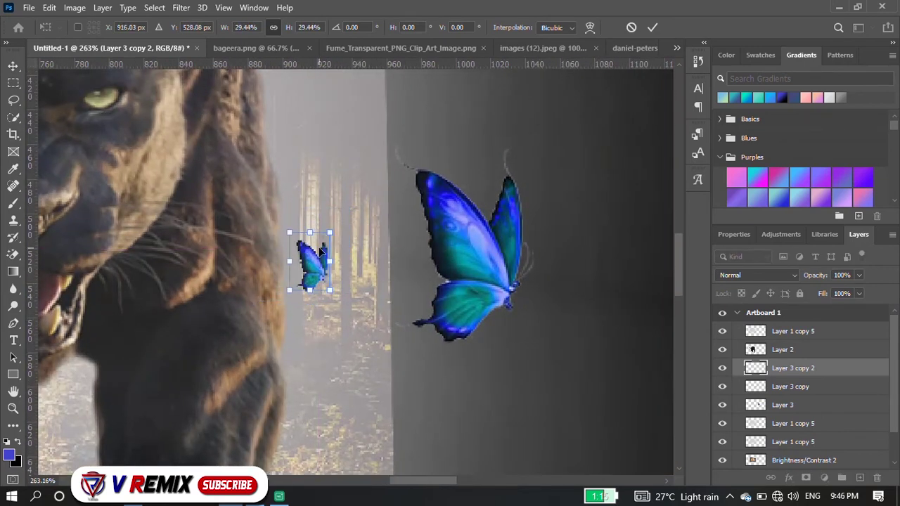
pyautogui.press('Return')
pyautogui.click(722, 331)
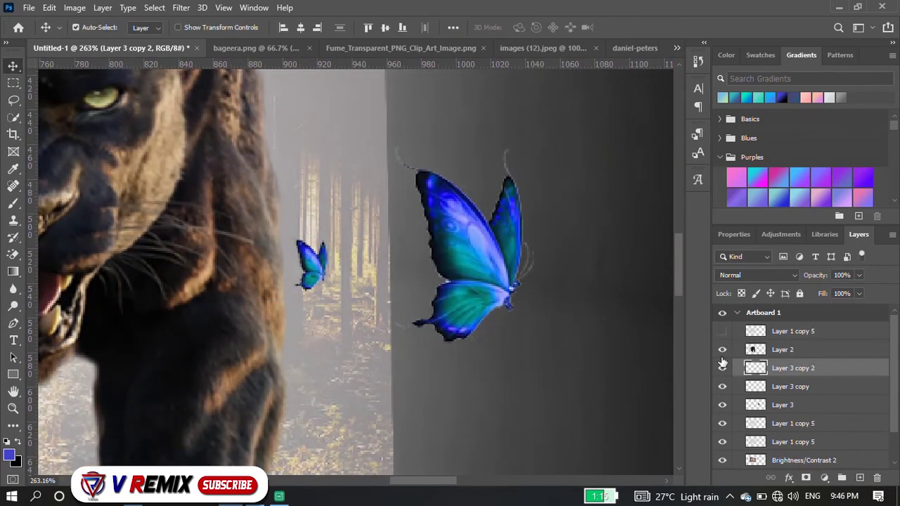
pyautogui.click(722, 368)
pyautogui.click(722, 368)
# Step: Duplicate the tiny butterfly up and to the right and shrink it further
pyautogui.moveTo(312, 263); pyautogui.dragTo(355, 193)
pyautogui.hotkey('ctrl', 't')
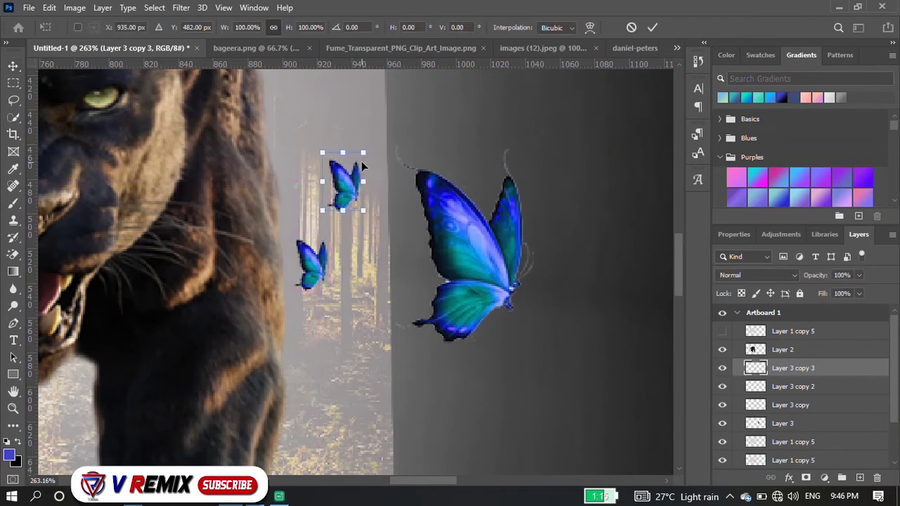
pyautogui.moveTo(364, 151)
pyautogui.mouseDown()
pyautogui.moveTo(347, 180)
pyautogui.moveTo(357, 316)
pyautogui.moveTo(322, 404)
pyautogui.mouseUp()
pyautogui.press('Return')
pyautogui.scroll(-5, 333, 340)
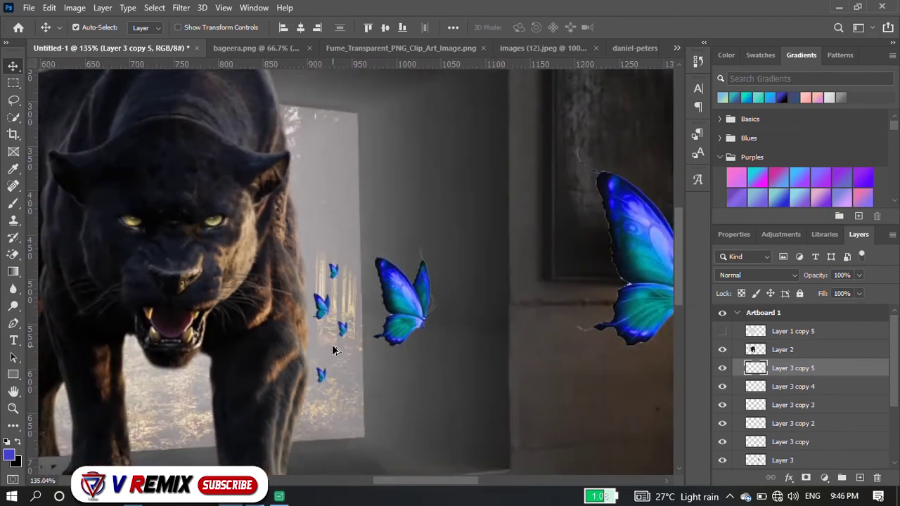
pyautogui.scroll(1, 333, 340)
pyautogui.scroll(2, 331, 309)
# Step: Add another tiny butterfly lower by the TV edge, then select the large butterfly
pyautogui.click(330, 307)
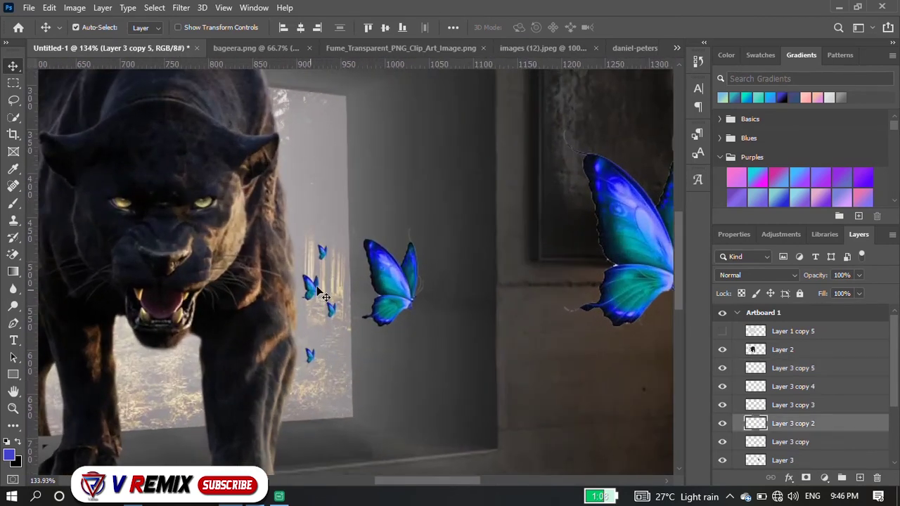
pyautogui.moveTo(334, 315); pyautogui.dragTo(333, 358)
pyautogui.moveTo(331, 310); pyautogui.dragTo(322, 304)
pyautogui.scroll(-5, 320, 304)
pyautogui.click(501, 264)
pyautogui.scroll(1, 393, 295)
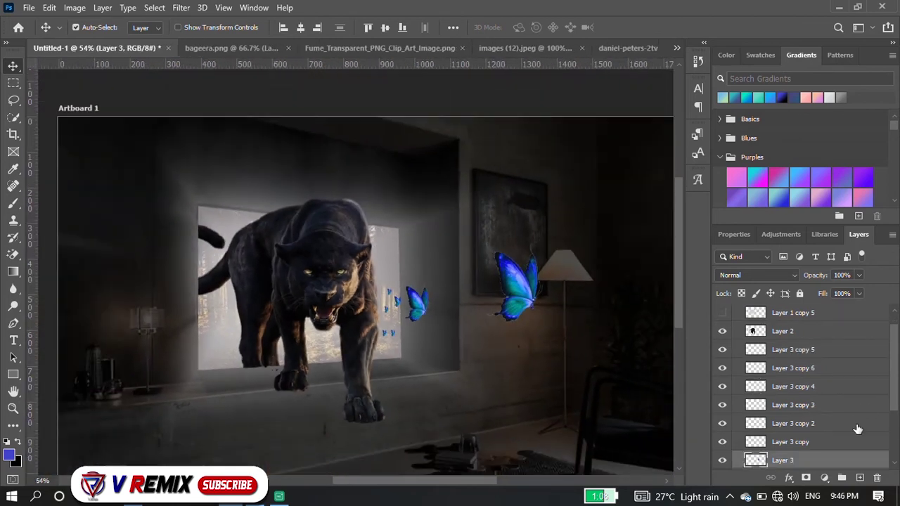
pyautogui.scroll(2, 807, 424)
pyautogui.scroll(-3, 807, 423)
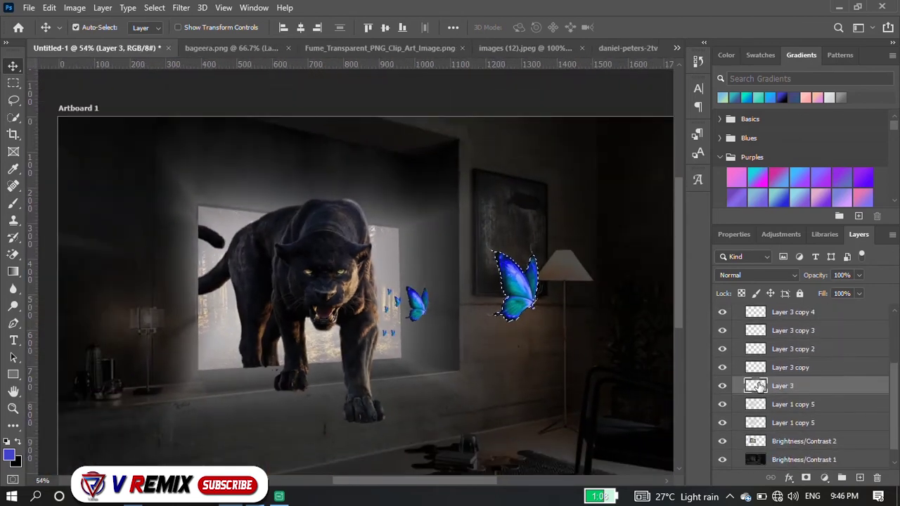
# Step: Add a new empty layer and set up a larger brush in a brighter blue
pyautogui.click(859, 478)
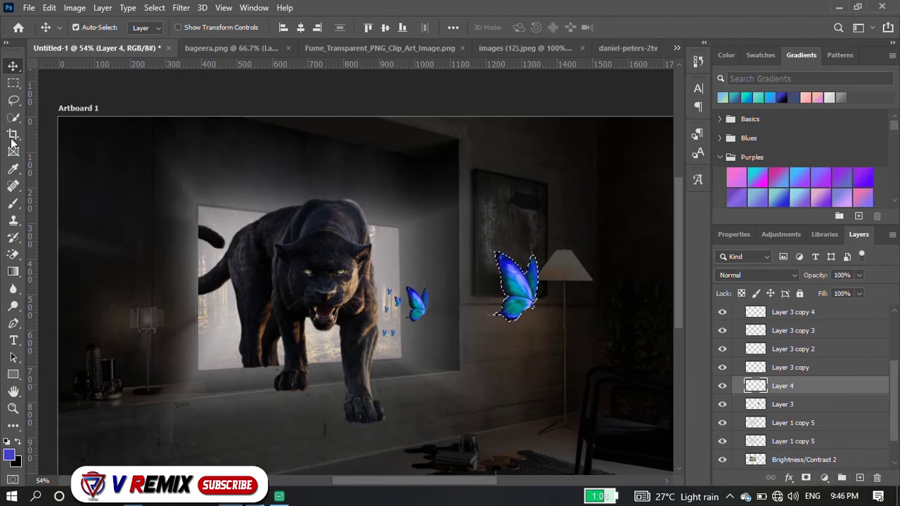
pyautogui.press('b')
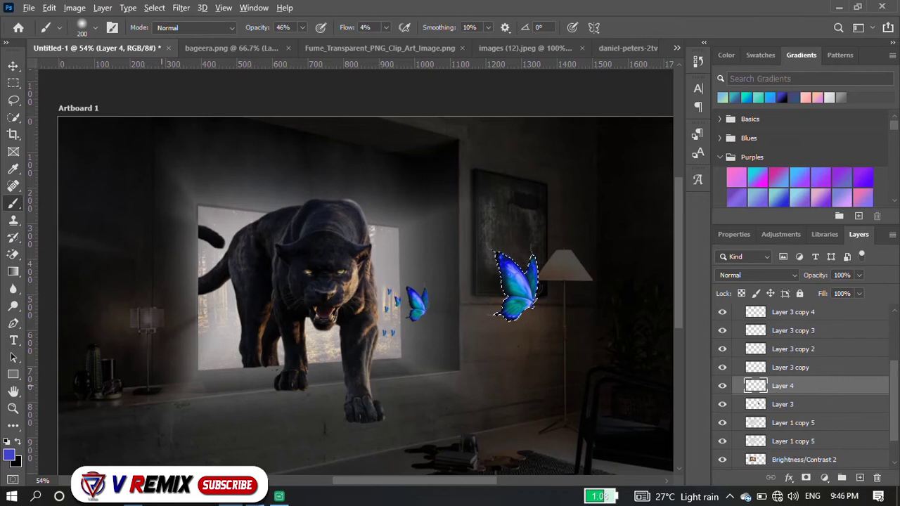
pyautogui.scroll(1, 98, 376)
pyautogui.click(9, 456)
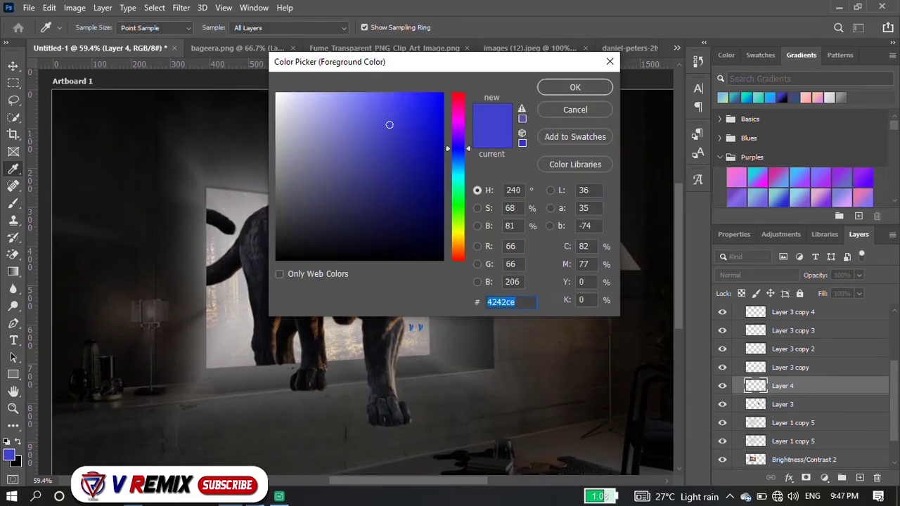
pyautogui.moveTo(389, 125); pyautogui.dragTo(412, 93)
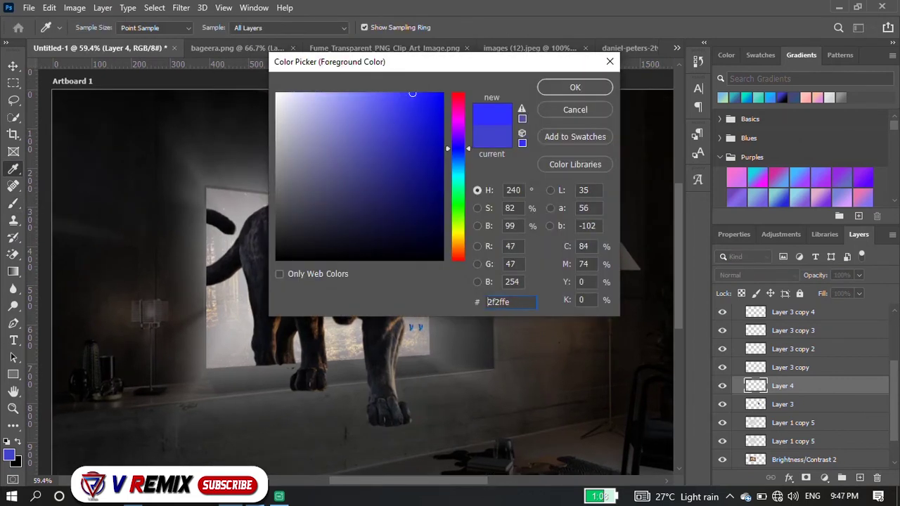
pyautogui.moveTo(458, 148); pyautogui.dragTo(458, 150)
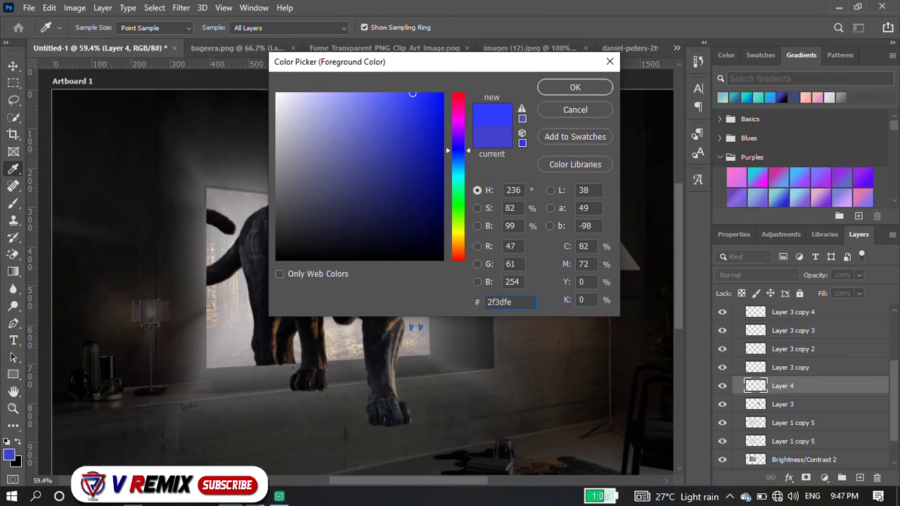
pyautogui.press('Return')
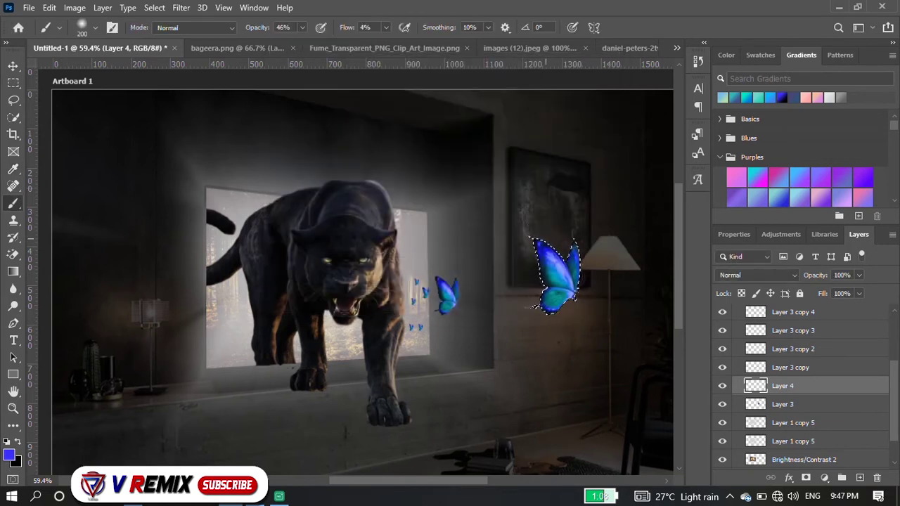
pyautogui.press(']')
pyautogui.press(']')
pyautogui.press(']')
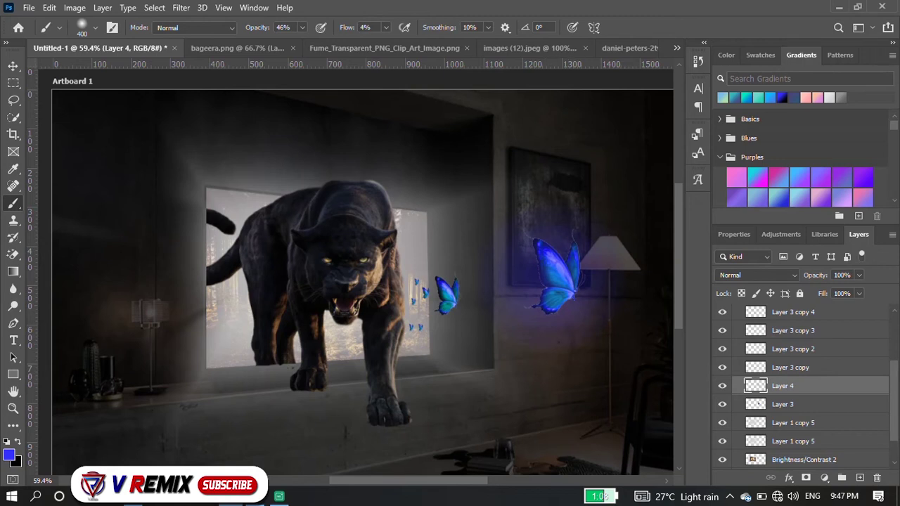
# Step: Delete Layer 3 and add a Brightness/Contrast adjustment layer
pyautogui.hotkey('alt', '[')
pyautogui.press('Delete')
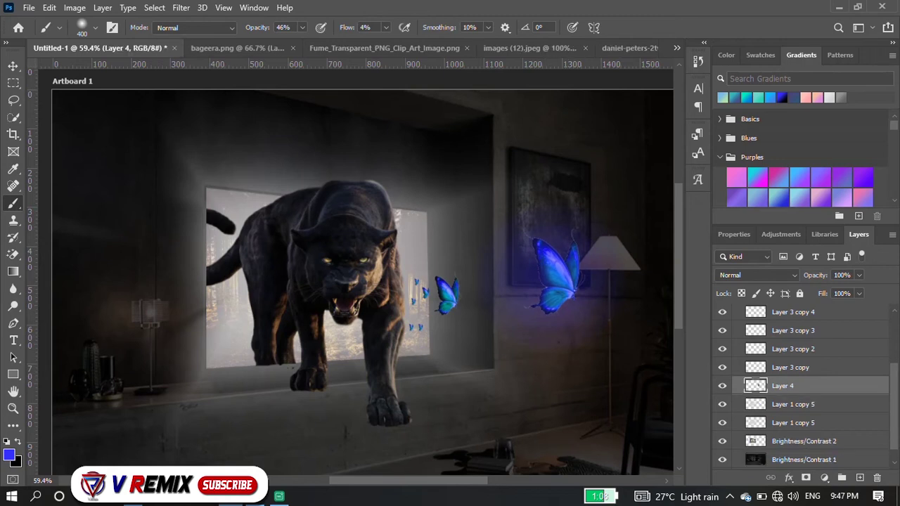
pyautogui.click(823, 477)
pyautogui.click(809, 290)
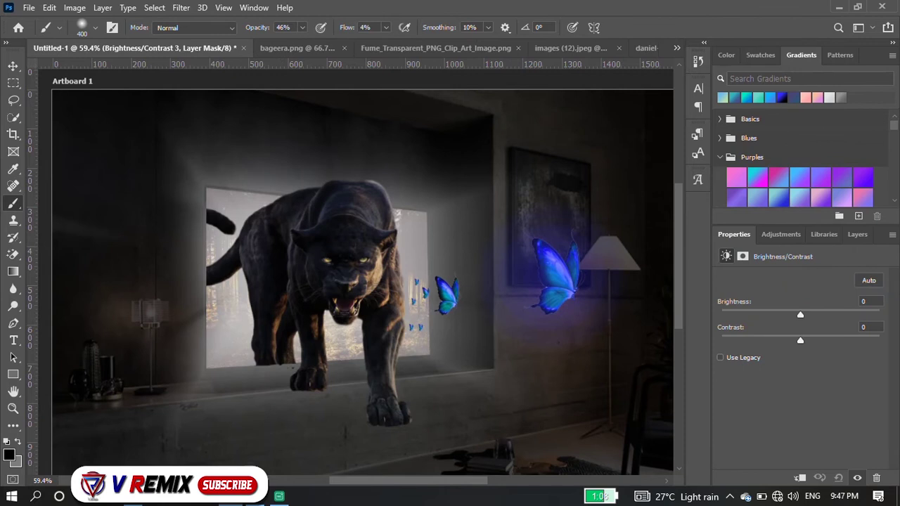
# Step: Try brightness 115, undo it, and delete the Brightness/Contrast 3 adjustment layer
pyautogui.moveTo(799, 314); pyautogui.dragTo(860, 314)
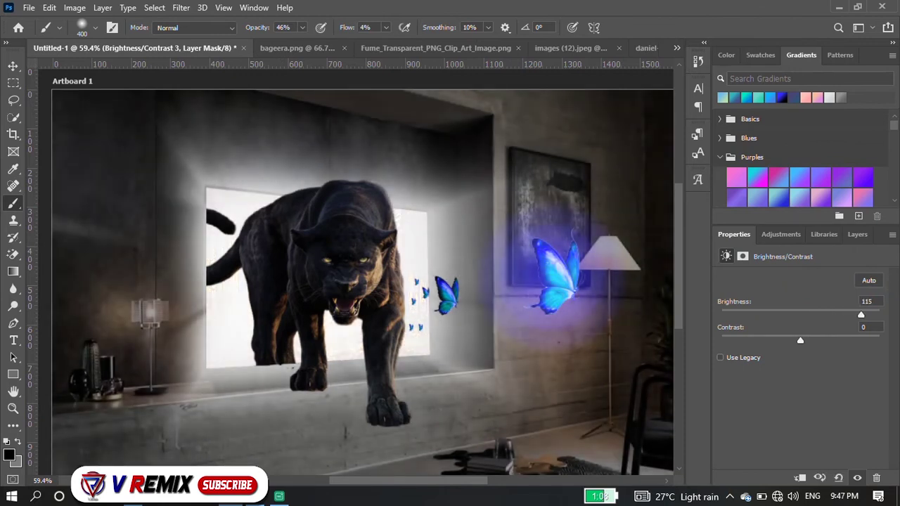
pyautogui.hotkey('ctrl', 'z')
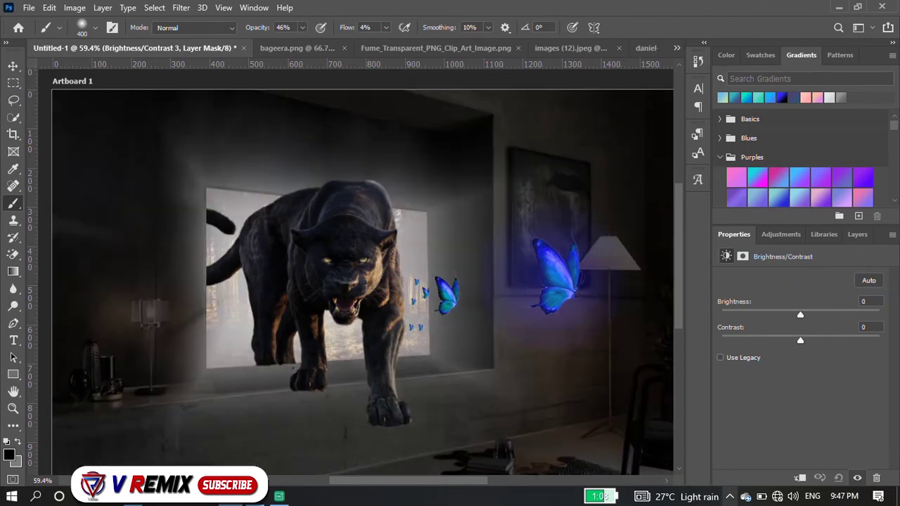
pyautogui.click(857, 234)
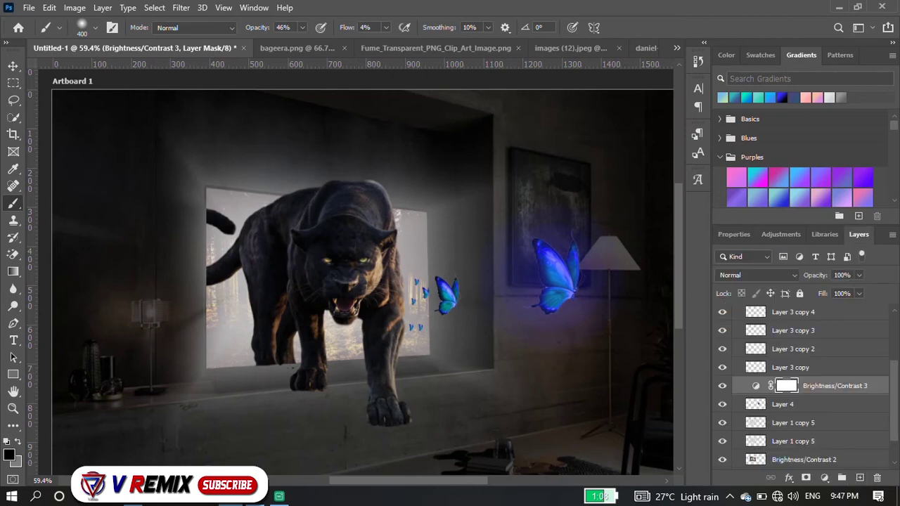
pyautogui.press('Delete')
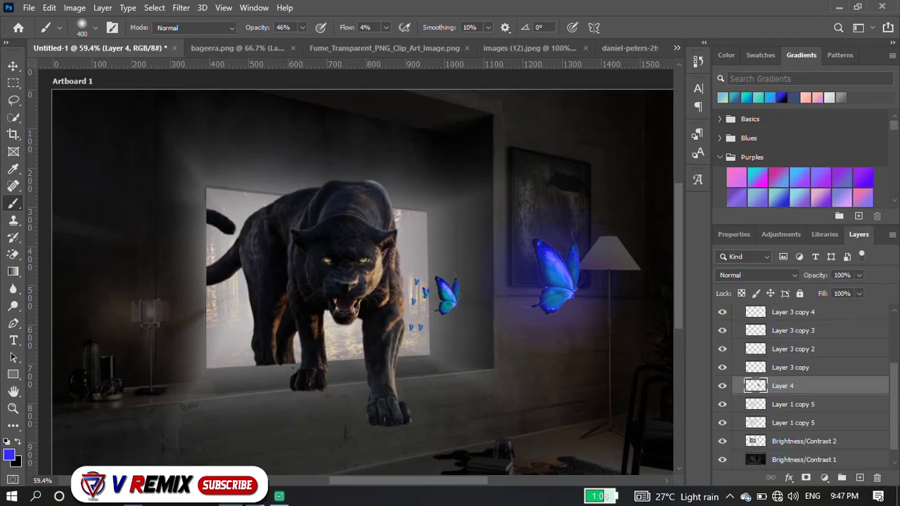
# Step: Add a Brightness/Contrast adjustment masked to the right butterfly with Brightness 139
pyautogui.click(824, 478)
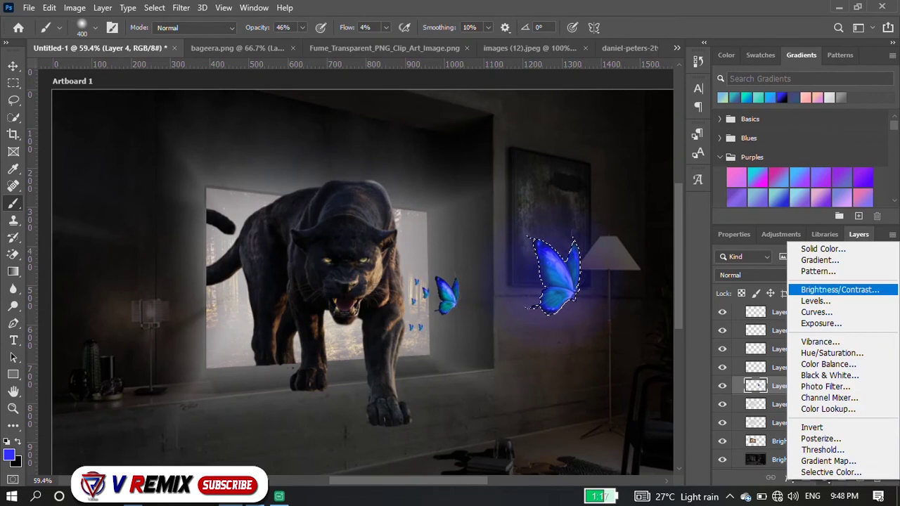
pyautogui.click(808, 290)
pyautogui.moveTo(800, 314); pyautogui.dragTo(873, 314)
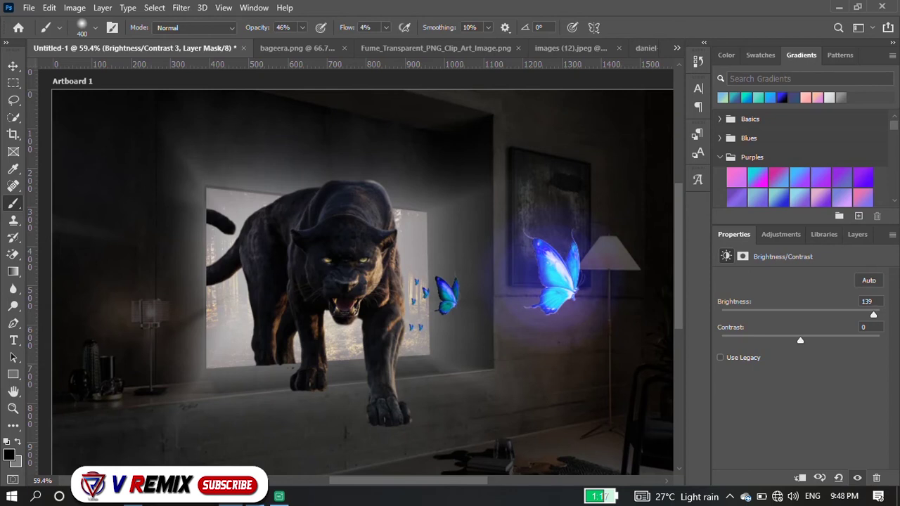
pyautogui.click(857, 234)
pyautogui.scroll(-2, 650, 396)
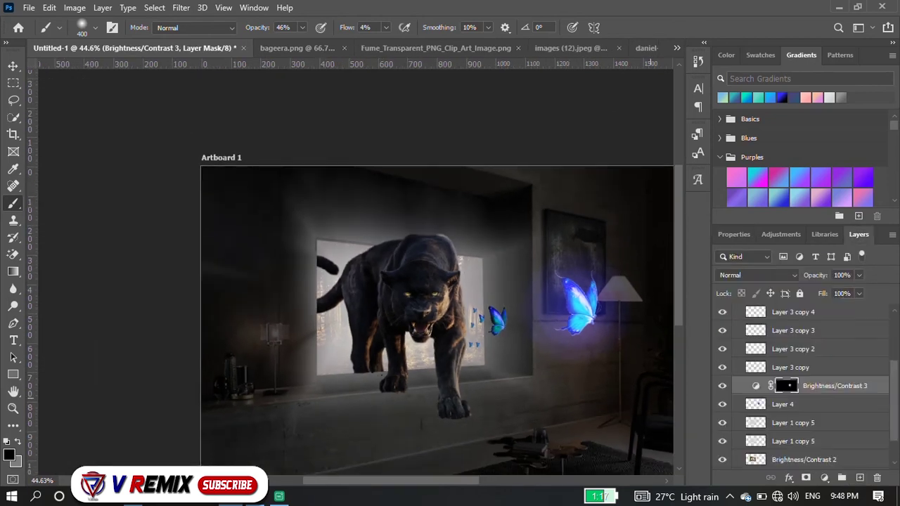
# Step: Set the soft round brush to 34% flow, 19% opacity and 600 px size
pyautogui.rightClick(587, 281)
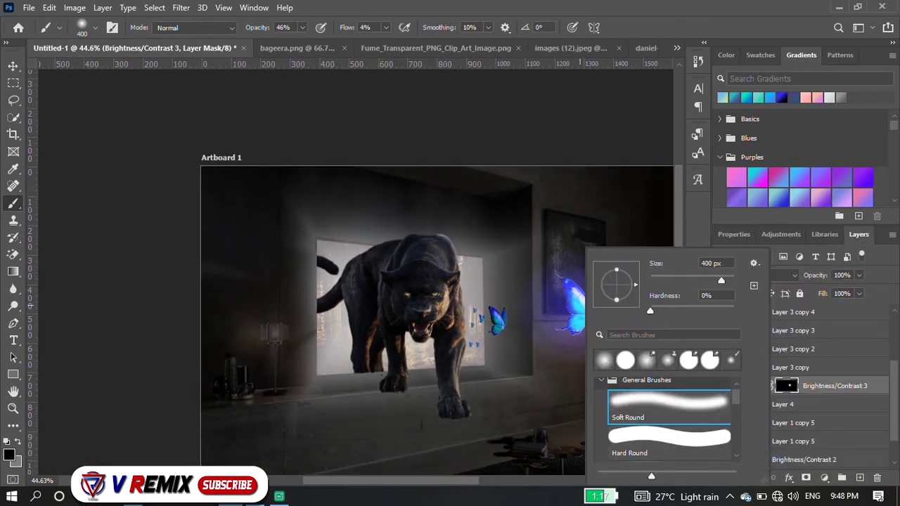
pyautogui.click(385, 28)
pyautogui.moveTo(378, 42); pyautogui.dragTo(401, 42)
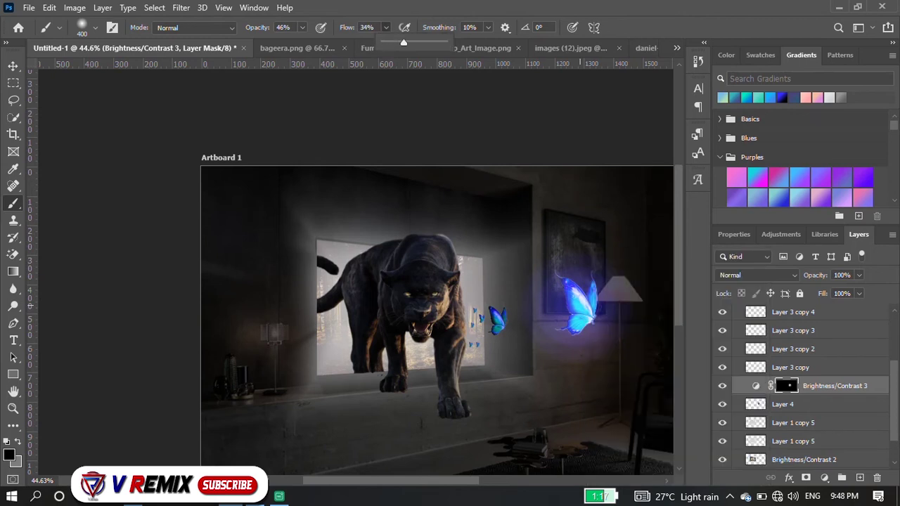
pyautogui.click(302, 27)
pyautogui.moveTo(301, 42); pyautogui.dragTo(286, 42)
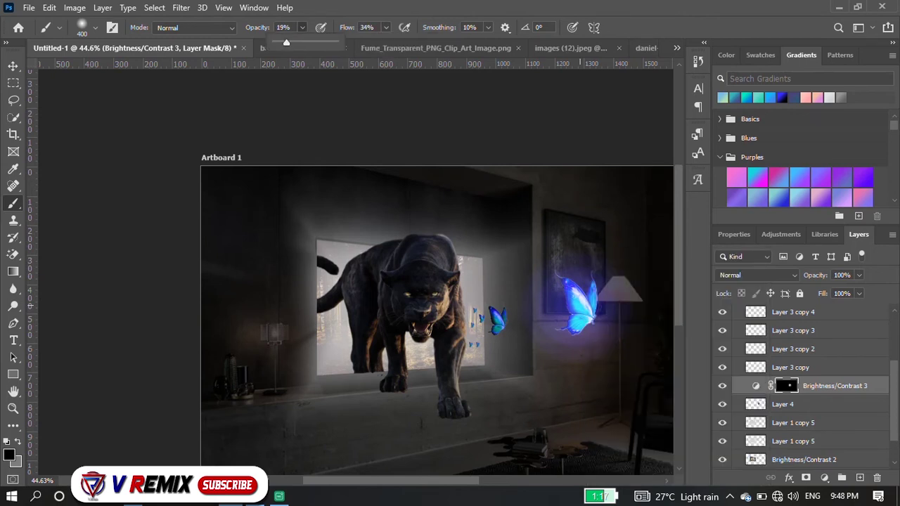
pyautogui.press(']')
pyautogui.press(']')
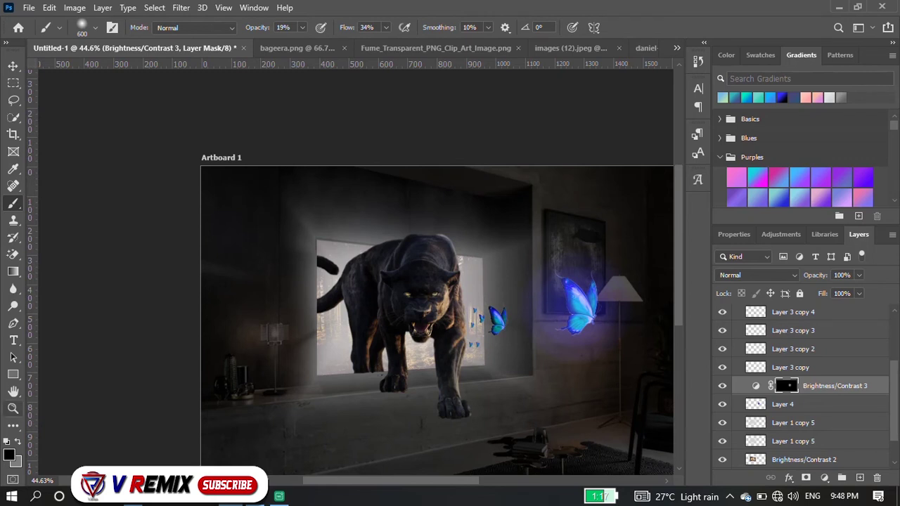
# Step: Choose a saturated blue foreground colour and add an empty Layer 5
pyautogui.click(9, 454)
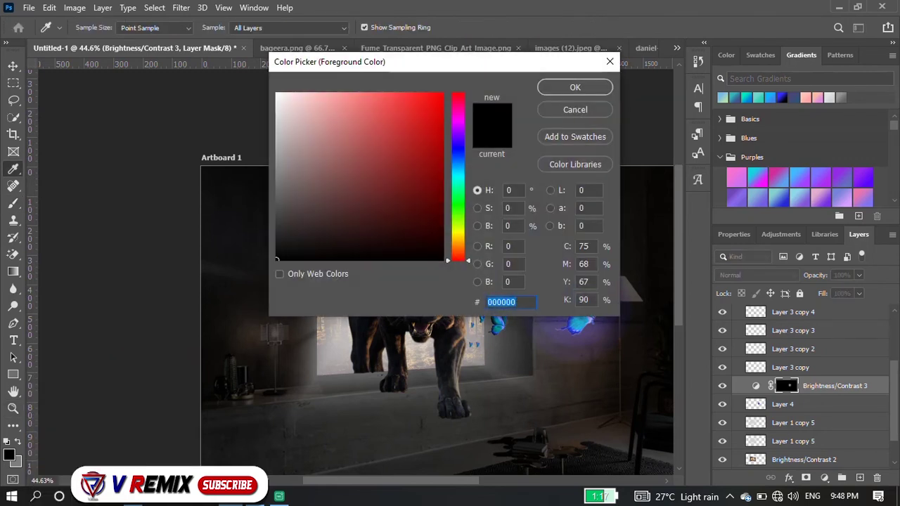
pyautogui.click(457, 149)
pyautogui.click(435, 104)
pyautogui.click(575, 87)
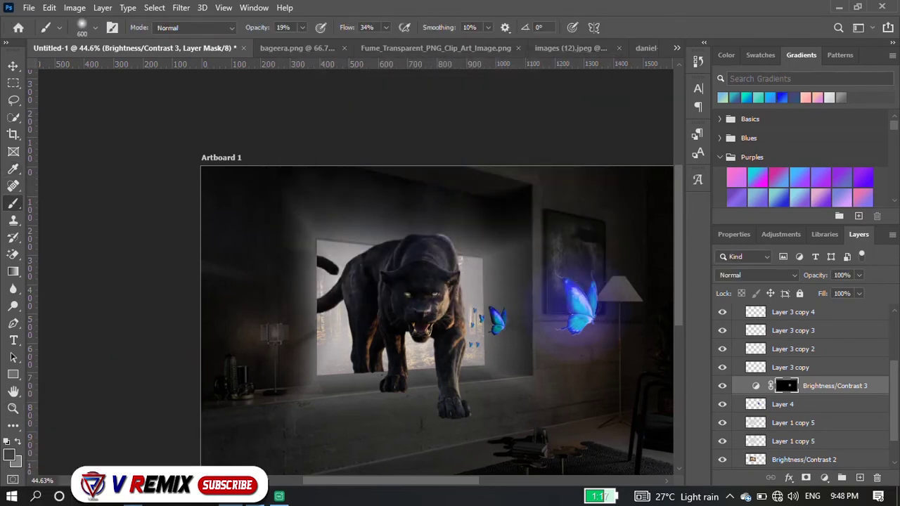
pyautogui.click(859, 477)
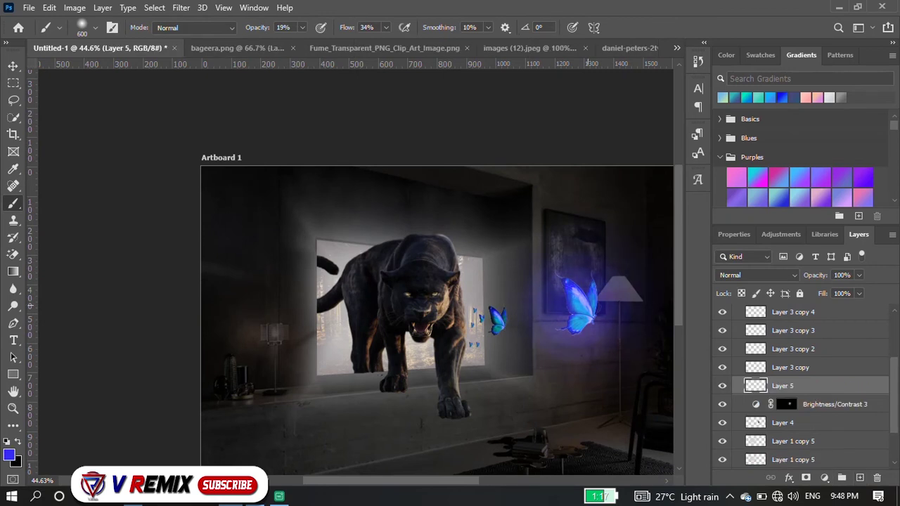
pyautogui.scroll(-3, 436, 320)
pyautogui.scroll(1, 436, 320)
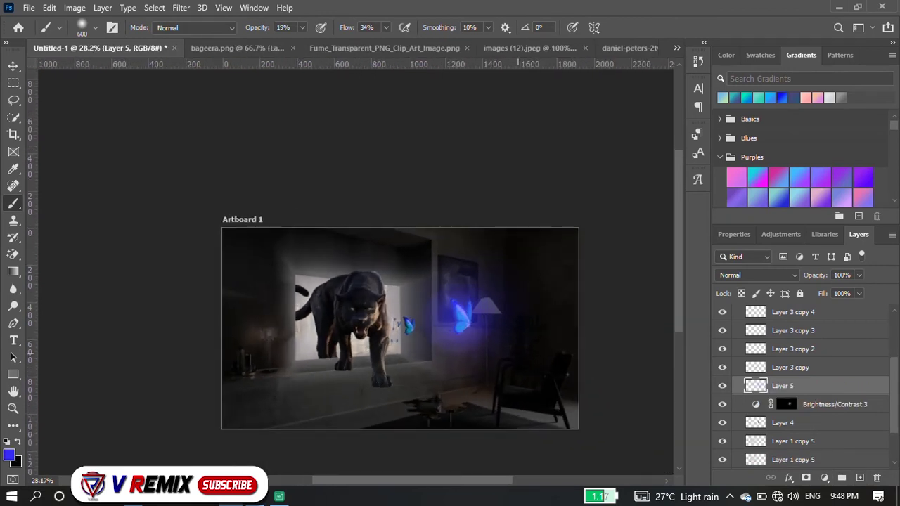
# Step: Set up the standard Eraser with a soft round tip at 23% flow and 400 px size
pyautogui.scroll(2, 435, 320)
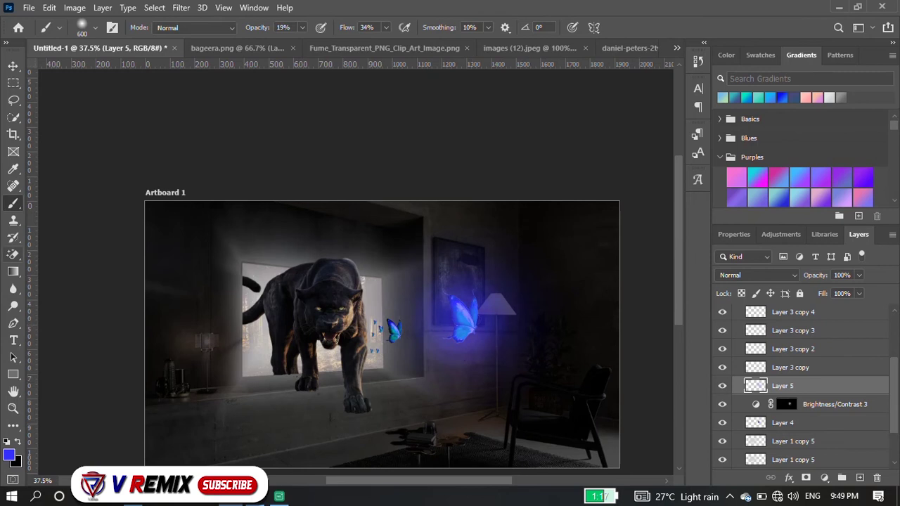
pyautogui.click(13, 254)
pyautogui.rightClick(12, 254)
pyautogui.click(66, 254)
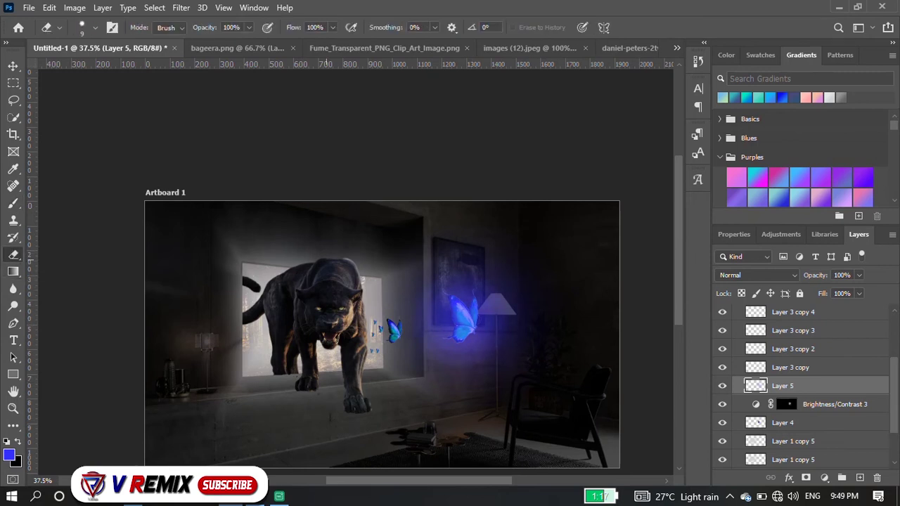
pyautogui.rightClick(443, 248)
pyautogui.click(525, 404)
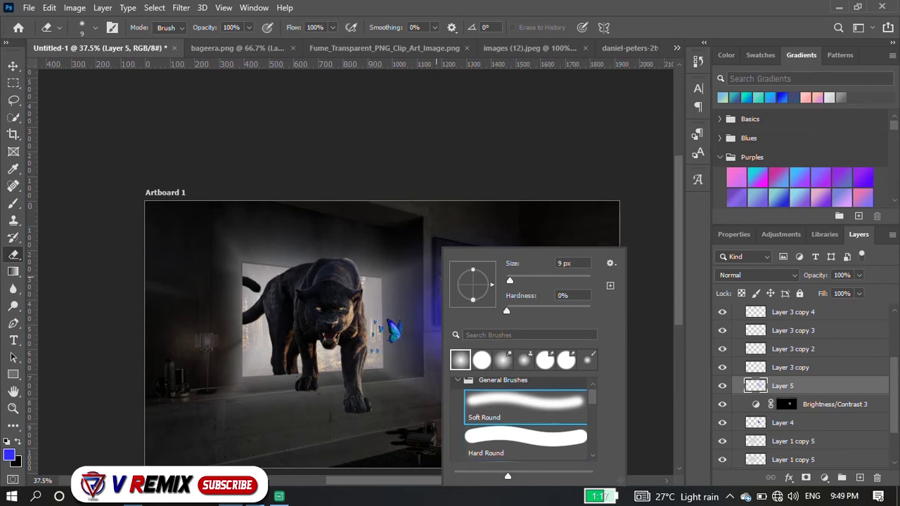
pyautogui.press('Return')
pyautogui.click(332, 27)
pyautogui.moveTo(332, 43); pyautogui.dragTo(286, 42)
pyautogui.press('Return')
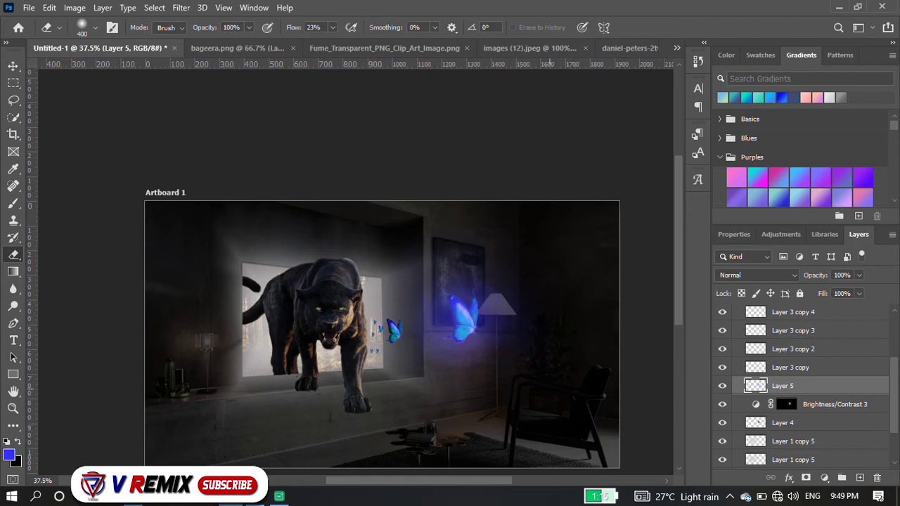
# Step: Load the panther layer as a selection
pyautogui.scroll(-2, 445, 225)
pyautogui.scroll(-1, 444, 225)
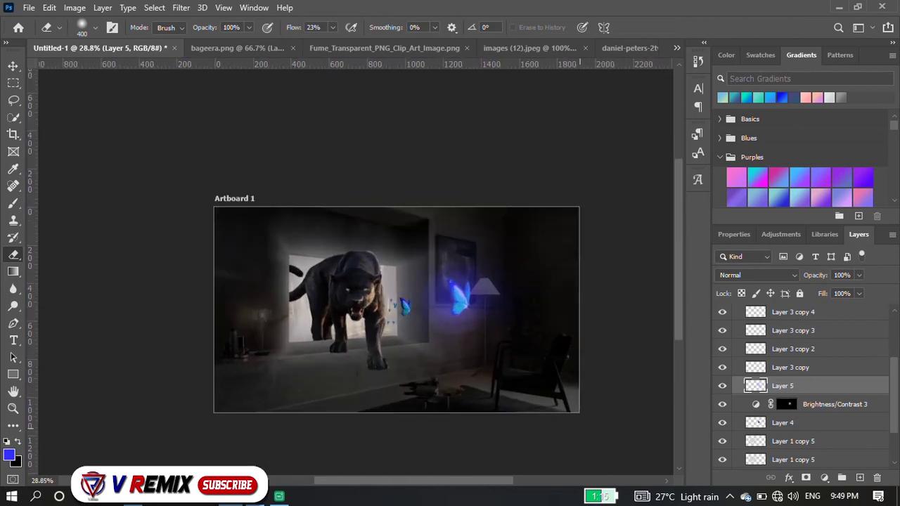
pyautogui.scroll(6, 454, 350)
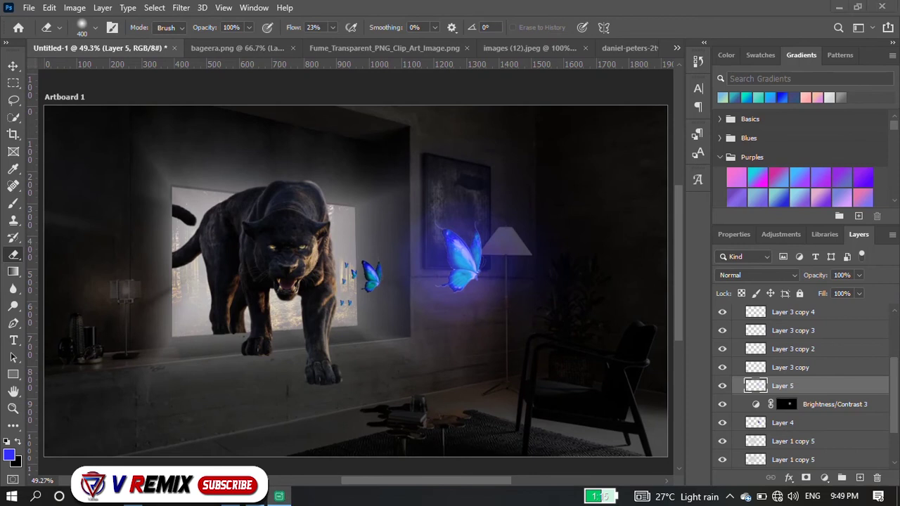
pyautogui.scroll(-1, 802, 387)
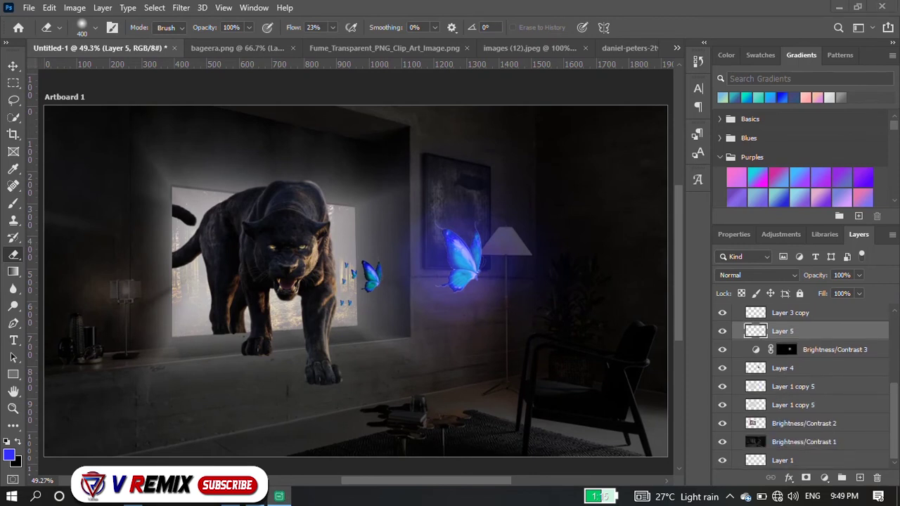
pyautogui.scroll(3, 752, 349)
pyautogui.keyDown('ctrl'); pyautogui.click(753, 349); pyautogui.keyUp('ctrl')
# Step: Add a Levels adjustment for the panther, then reload the panther selection from Layer 2
pyautogui.click(823, 478)
pyautogui.click(808, 297)
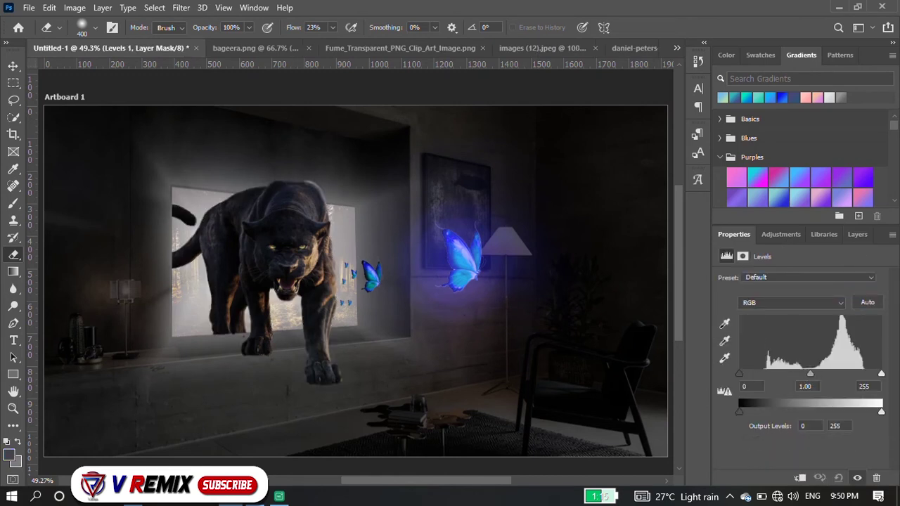
pyautogui.click(857, 234)
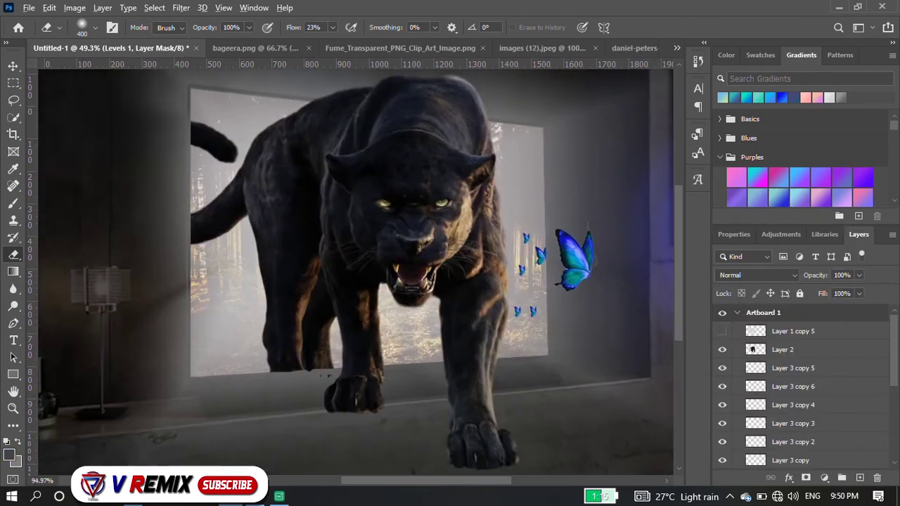
pyautogui.click(781, 350)
pyautogui.keyDown('ctrl'); pyautogui.click(754, 350); pyautogui.keyUp('ctrl')
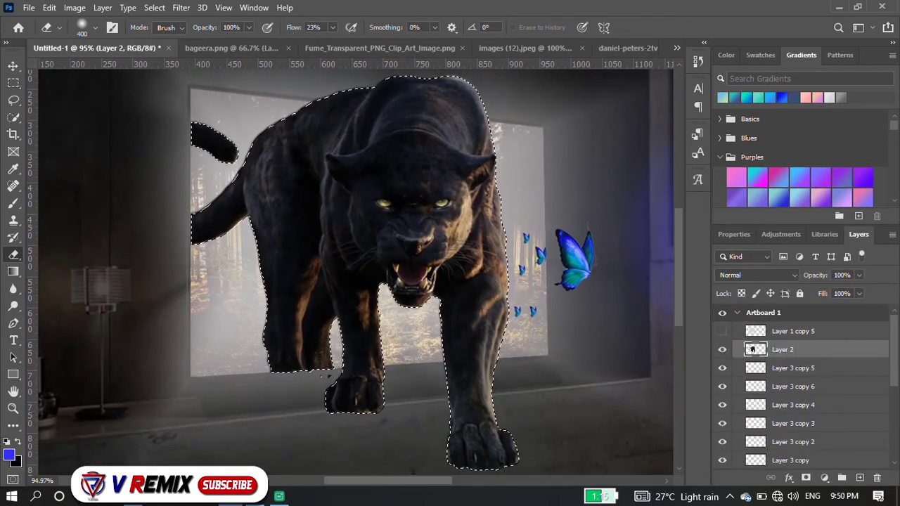
# Step: Add a panther-masked Curves 1 and pull its midpoint down to input 153, output 112
pyautogui.click(824, 477)
pyautogui.click(808, 307)
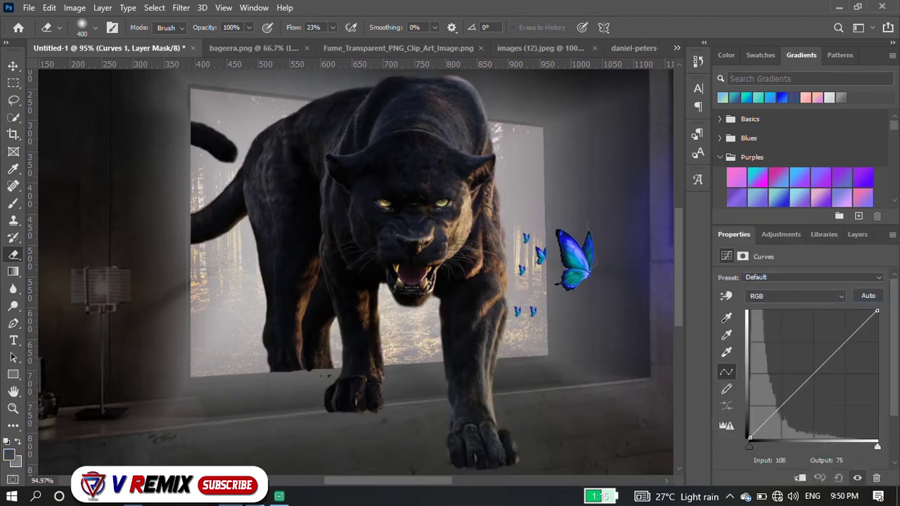
pyautogui.moveTo(787, 419); pyautogui.dragTo(781, 411)
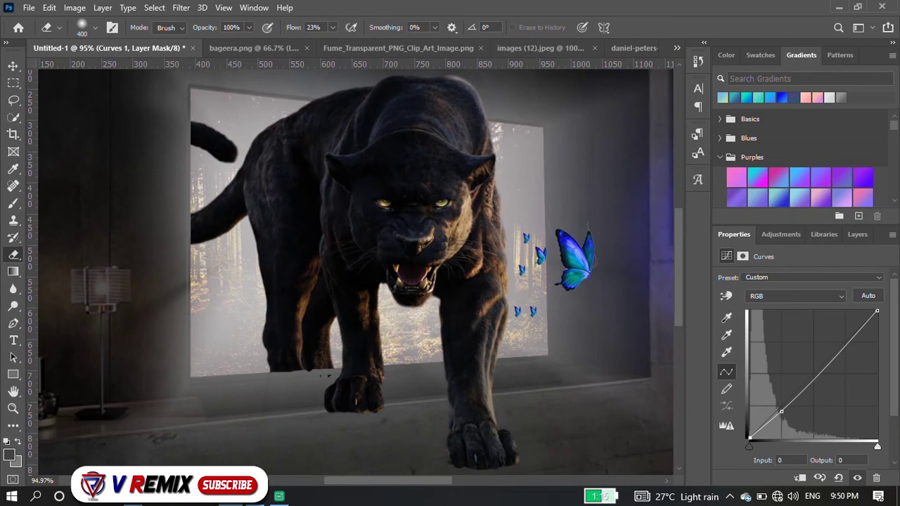
pyautogui.moveTo(876, 311); pyautogui.dragTo(876, 366)
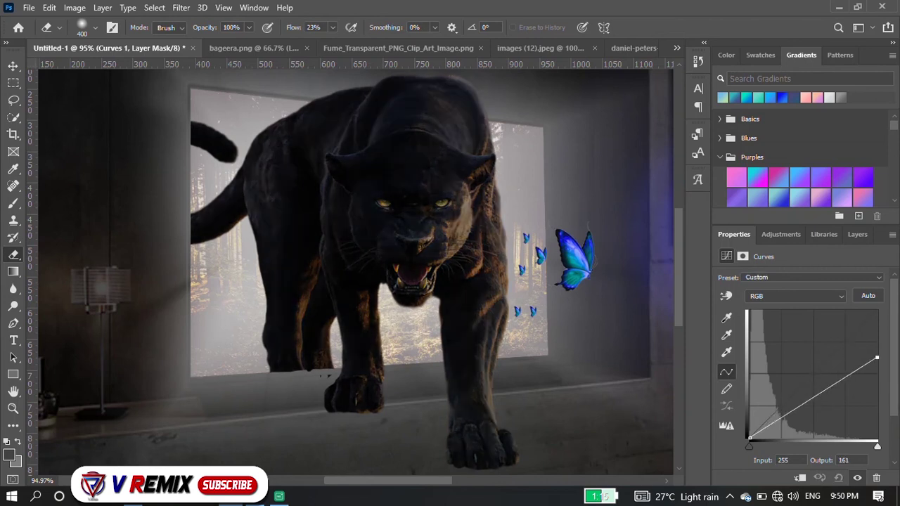
pyautogui.moveTo(877, 366); pyautogui.dragTo(875, 313)
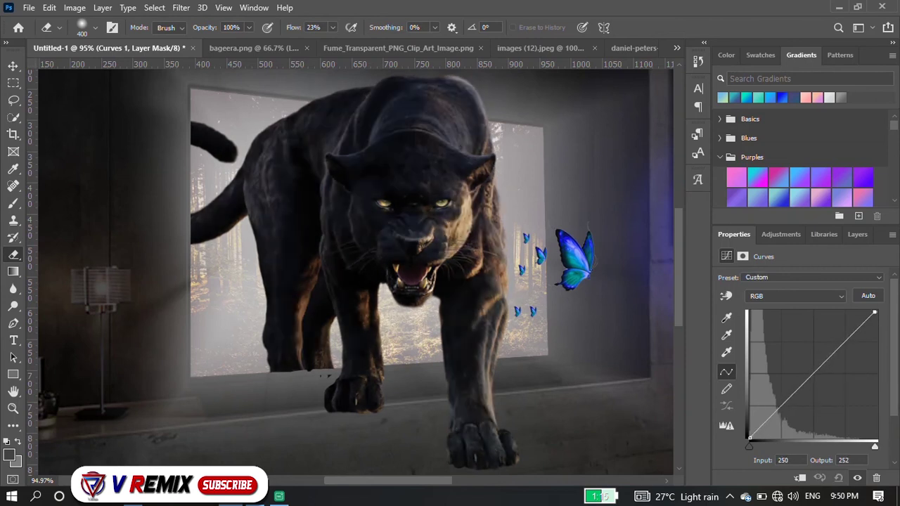
pyautogui.click(845, 340)
pyautogui.moveTo(874, 312); pyautogui.dragTo(866, 312)
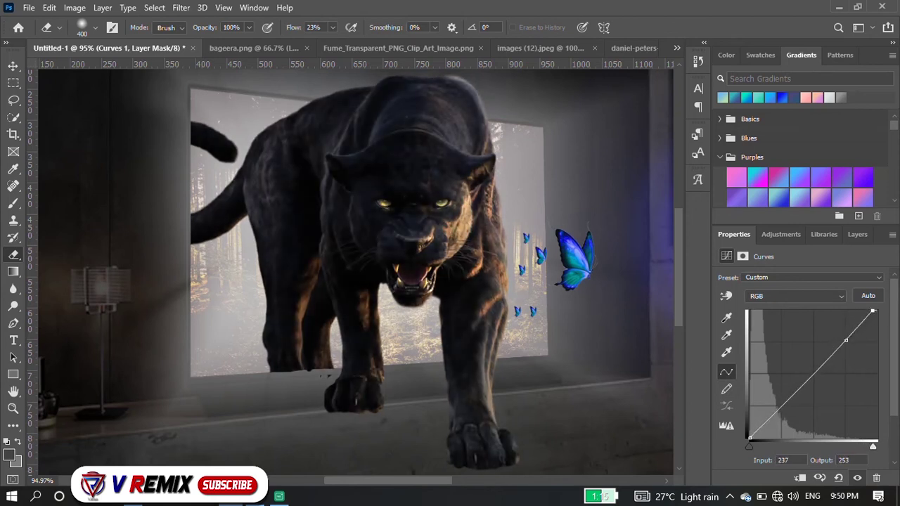
pyautogui.moveTo(866, 312); pyautogui.dragTo(874, 313)
pyautogui.moveTo(846, 341)
pyautogui.mouseDown()
pyautogui.moveTo(828, 383)
pyautogui.moveTo(821, 380)
pyautogui.mouseUp()
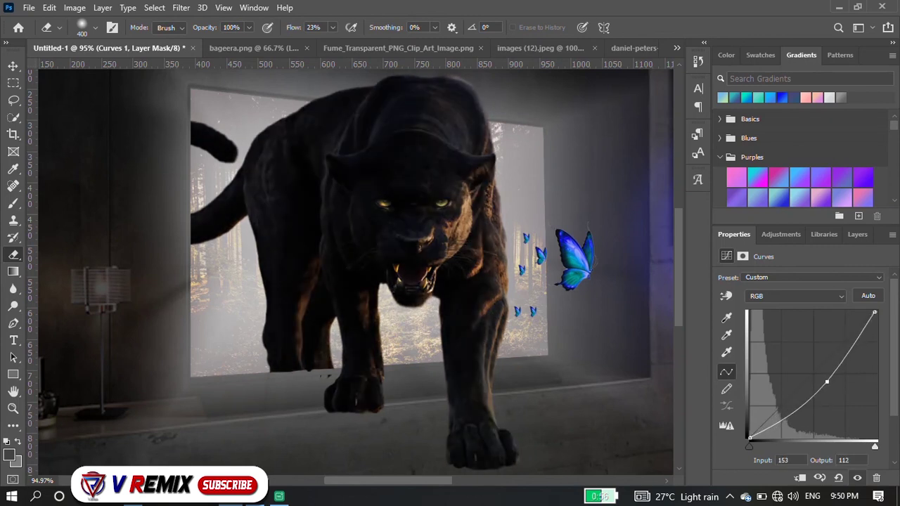
pyautogui.click(857, 234)
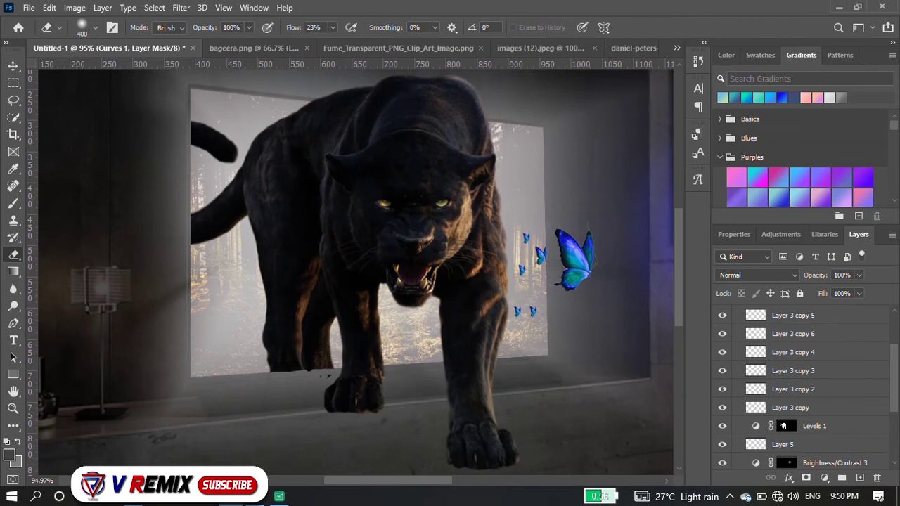
pyautogui.scroll(3, 773, 379)
pyautogui.hotkey('ctrl', '-')
pyautogui.hotkey('ctrl', '-')
# Step: Merge the panther Layer 2 with Curves 1 and duplicate the merged layer
pyautogui.scroll(-1, 439, 281)
pyautogui.hscroll(3, 439, 281)
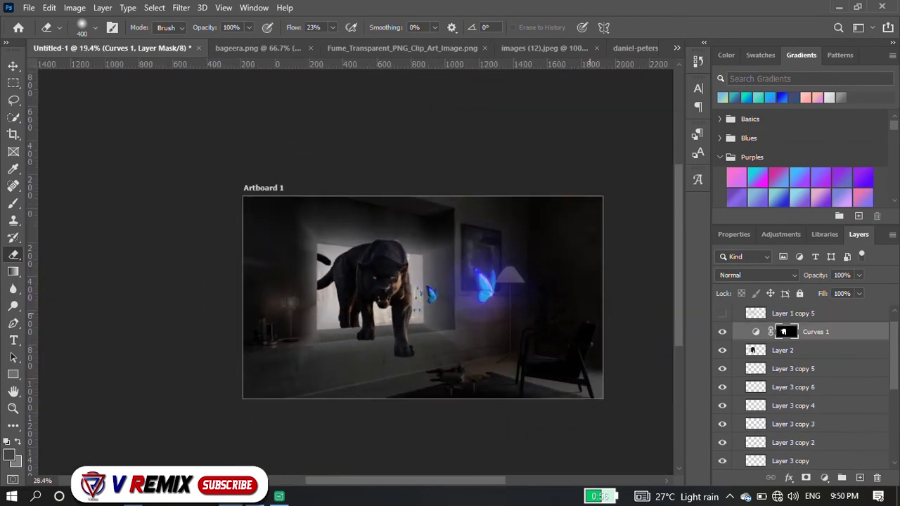
pyautogui.hscroll(3, 439, 281)
pyautogui.hscroll(2, 440, 281)
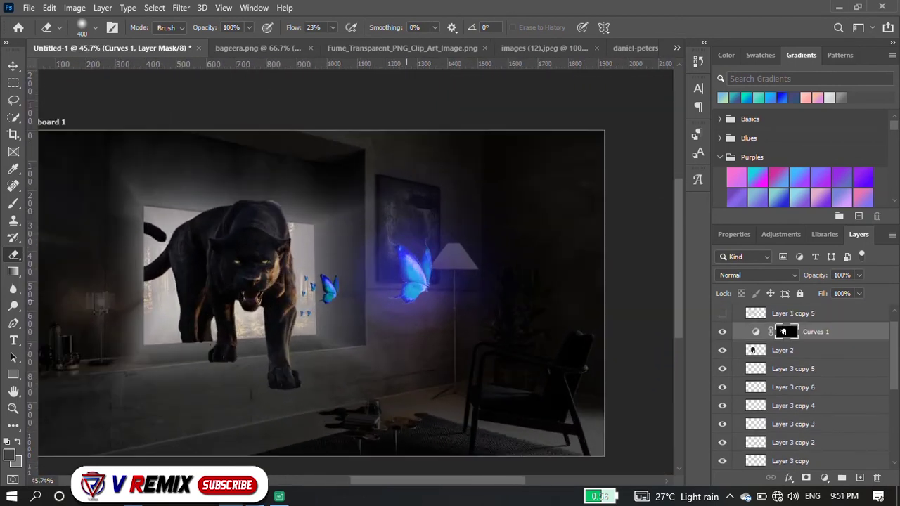
pyautogui.hotkey('ctrl', '0')
pyautogui.press('v')
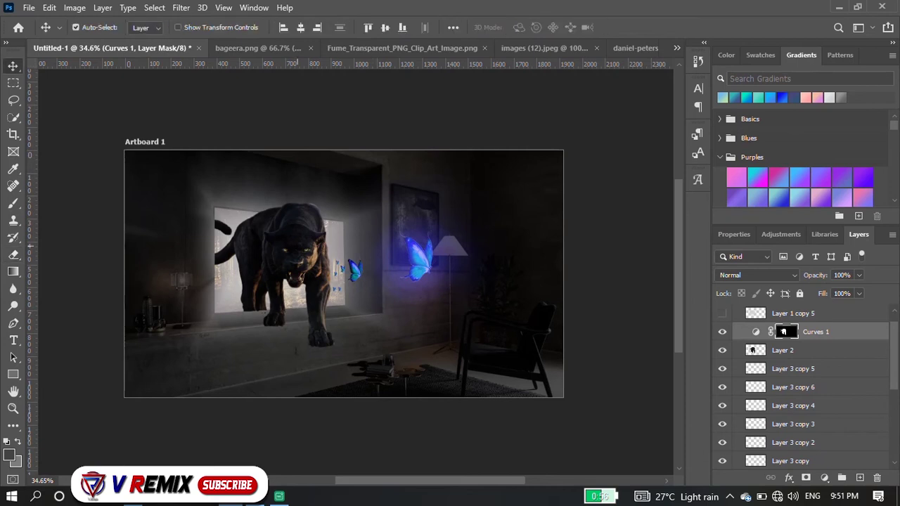
pyautogui.keyDown('ctrl'); pyautogui.click(782, 350); pyautogui.keyUp('ctrl')
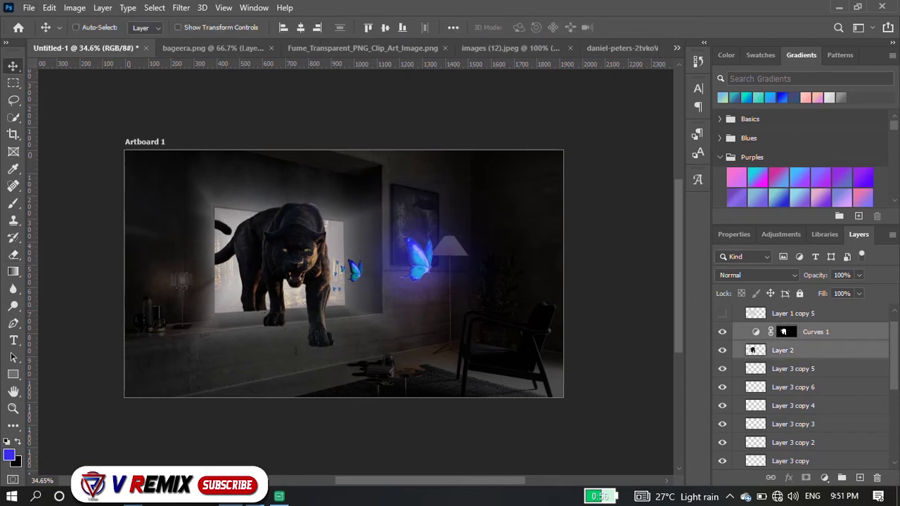
pyautogui.hotkey('ctrl', 'e')
pyautogui.hotkey('ctrl', 'j')
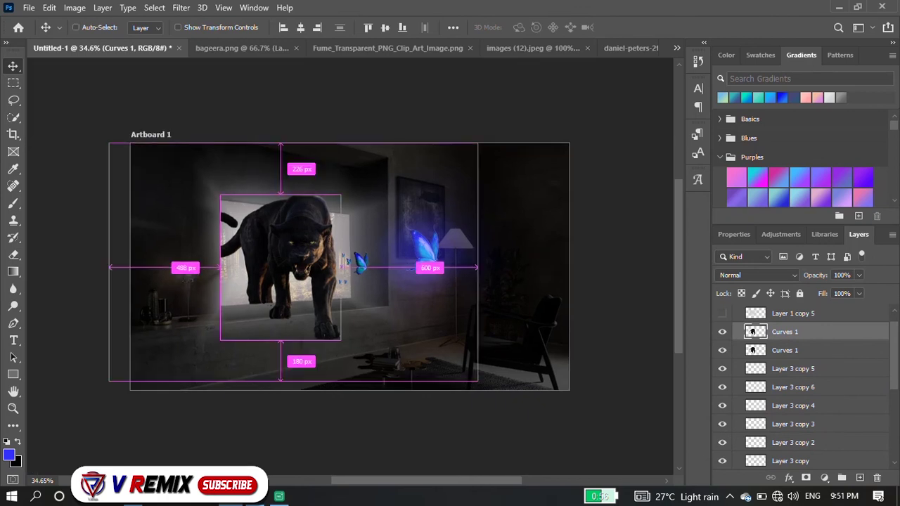
# Step: Flip the lower panther copy vertically and move it below the panther
pyautogui.click(753, 350)
pyautogui.hotkey('ctrl', 't')
pyautogui.rightClick(309, 243)
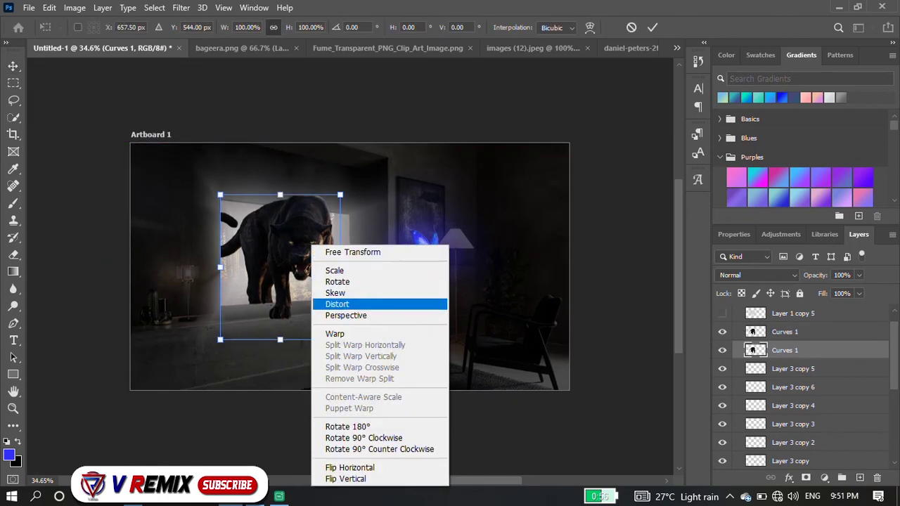
pyautogui.click(352, 478)
pyautogui.scroll(-2, 303, 322)
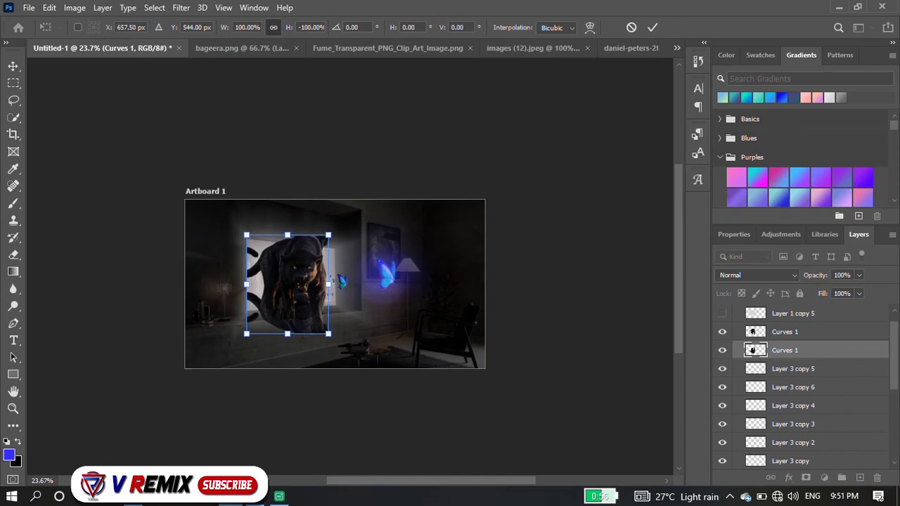
pyautogui.moveTo(288, 295); pyautogui.dragTo(289, 317)
pyautogui.scroll(2, 288, 317)
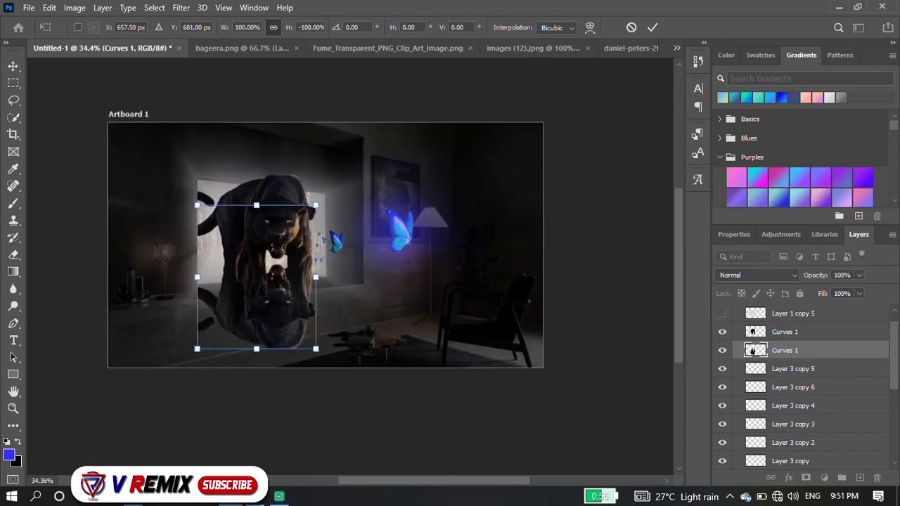
# Step: Rotate, distort and stretch the flipped copy into a floor reflection and commit it
pyautogui.moveTo(193, 355); pyautogui.dragTo(201, 361)
pyautogui.moveTo(287, 282); pyautogui.dragTo(291, 321)
pyautogui.moveTo(351, 374); pyautogui.dragTo(348, 384)
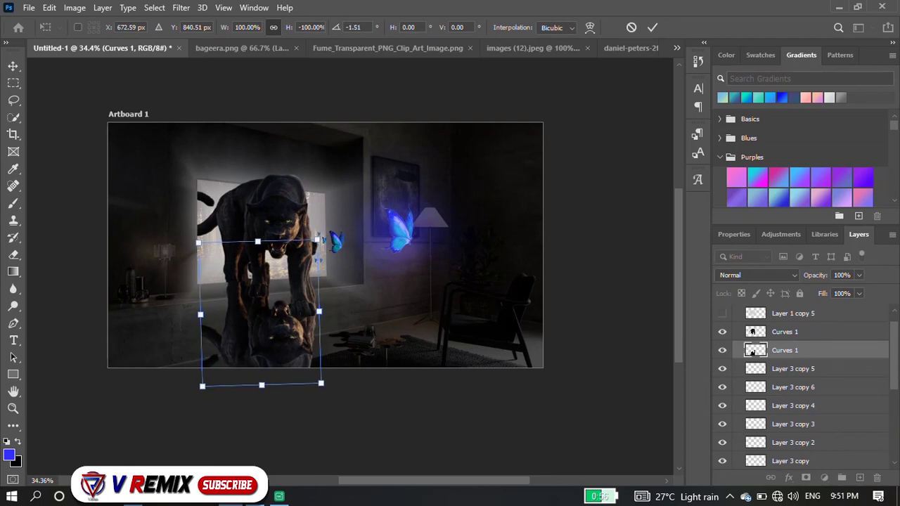
pyautogui.moveTo(320, 383); pyautogui.dragTo(391, 428)
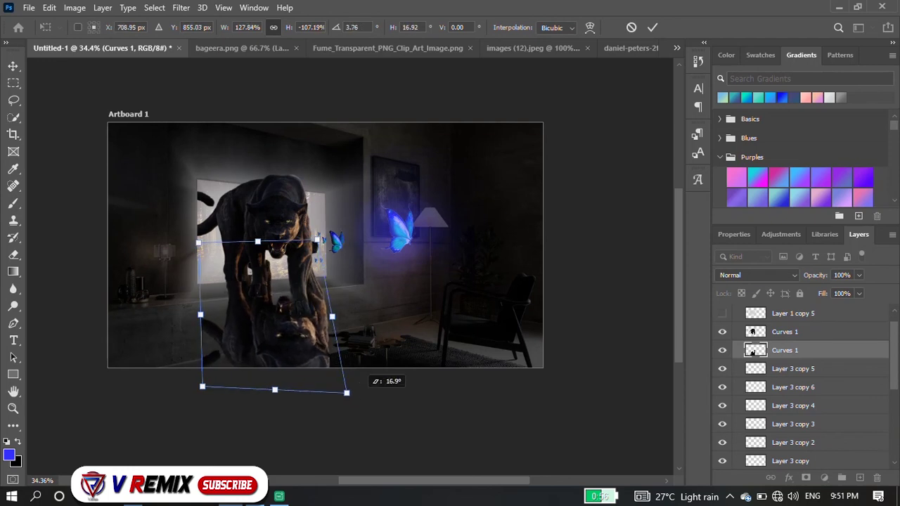
pyautogui.moveTo(308, 303); pyautogui.dragTo(302, 348)
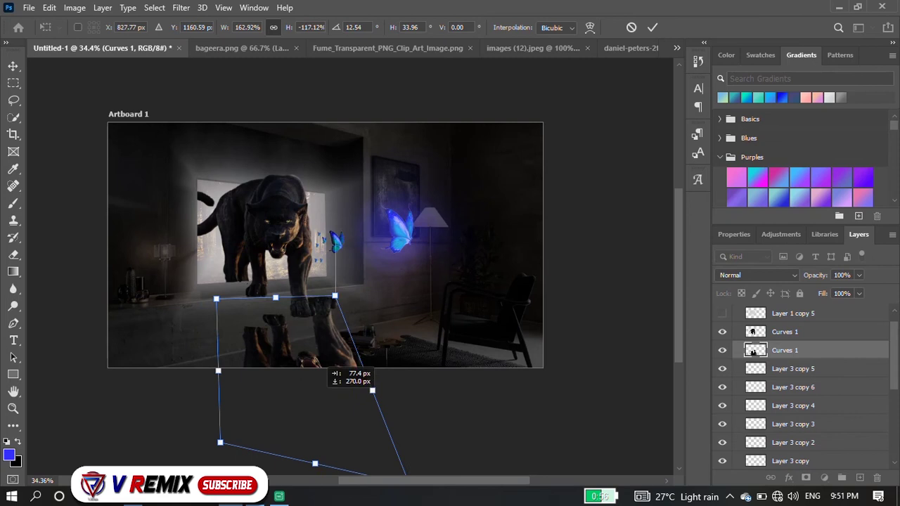
pyautogui.moveTo(193, 288); pyautogui.dragTo(189, 231)
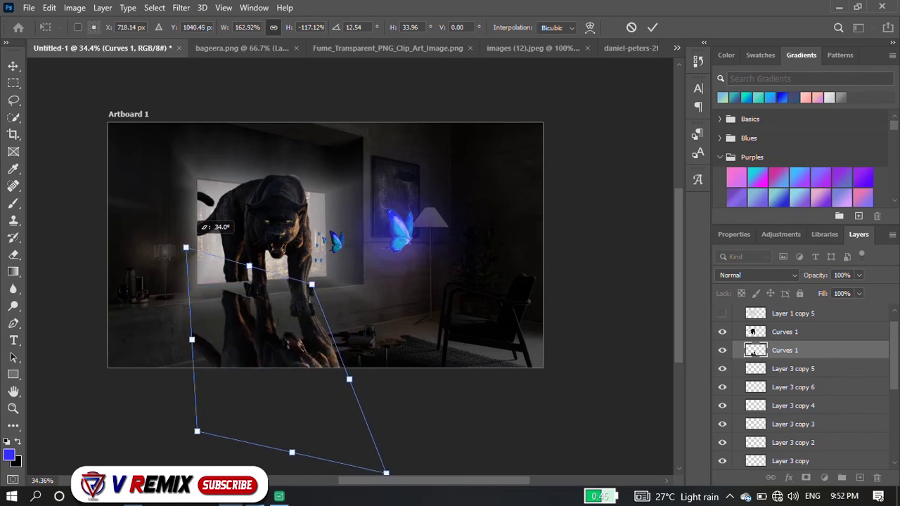
pyautogui.moveTo(287, 301); pyautogui.dragTo(285, 303)
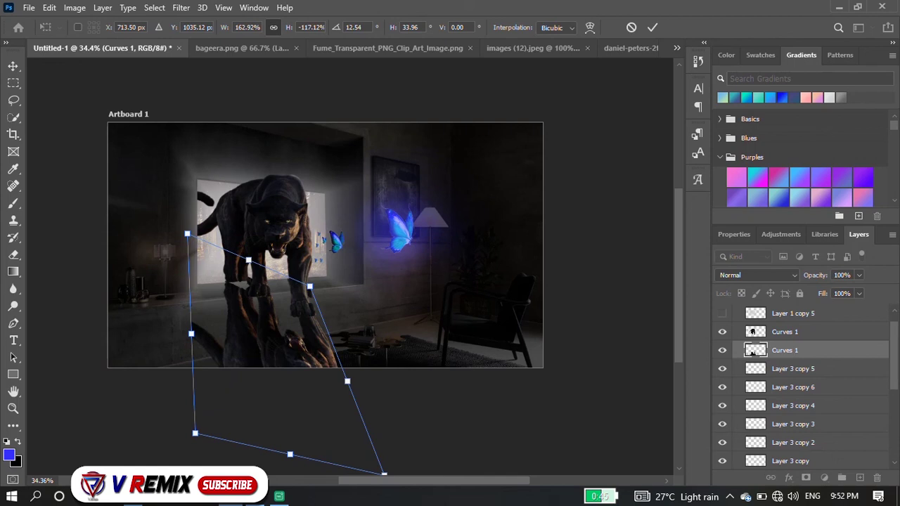
pyautogui.moveTo(248, 260); pyautogui.dragTo(245, 254)
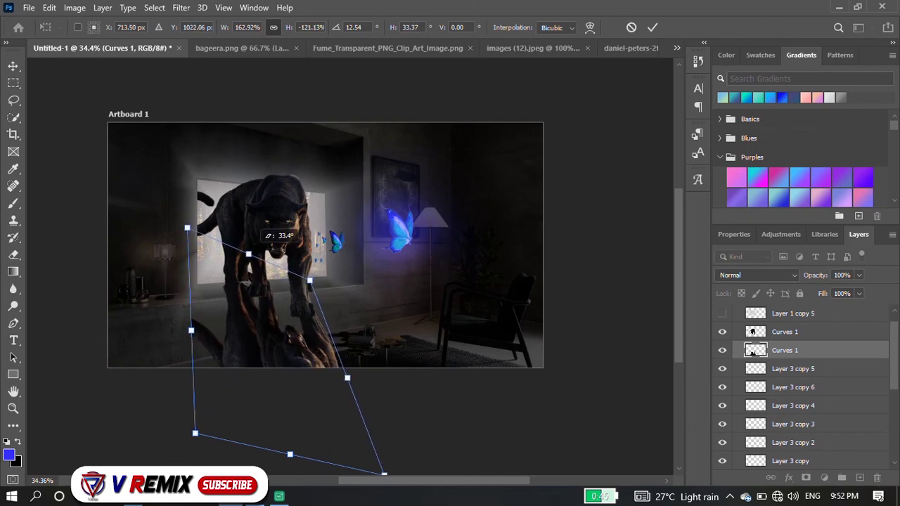
pyautogui.scroll(-1, 262, 306)
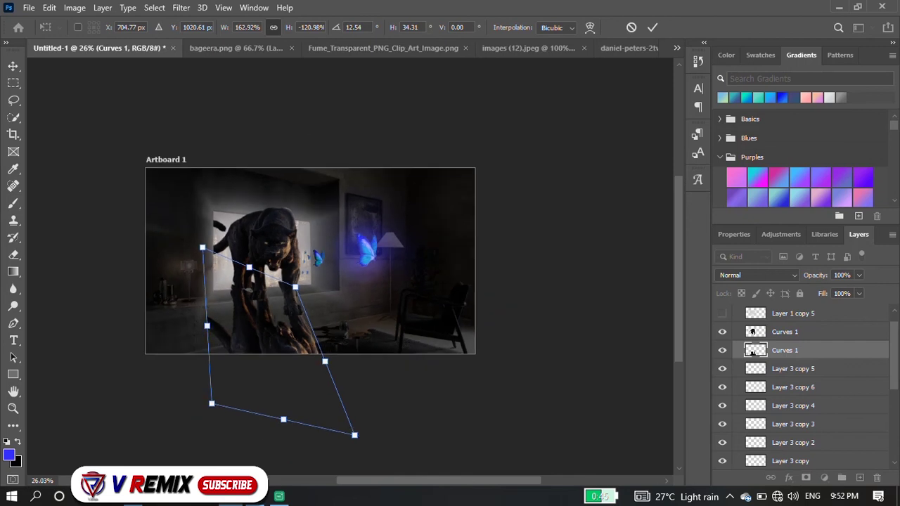
pyautogui.moveTo(354, 434); pyautogui.dragTo(400, 440)
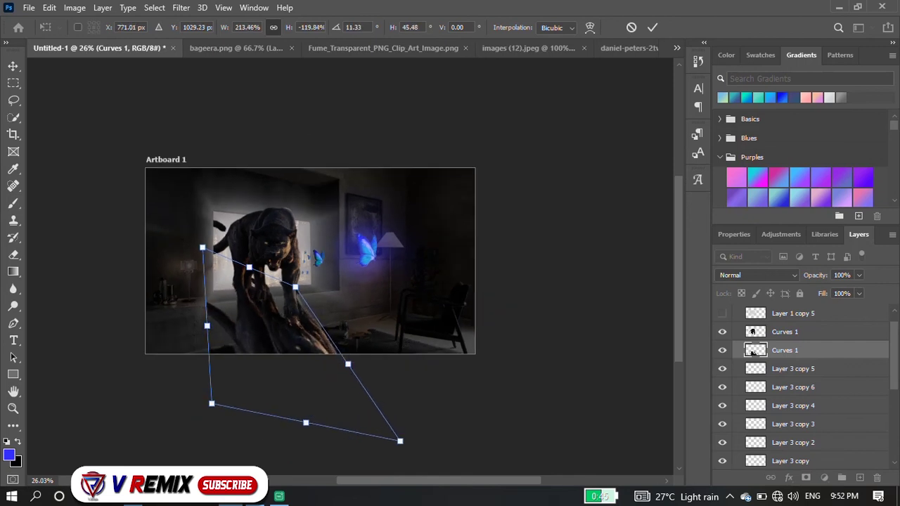
pyautogui.moveTo(211, 403)
pyautogui.mouseDown()
pyautogui.moveTo(173, 421)
pyautogui.moveTo(188, 423)
pyautogui.mouseUp()
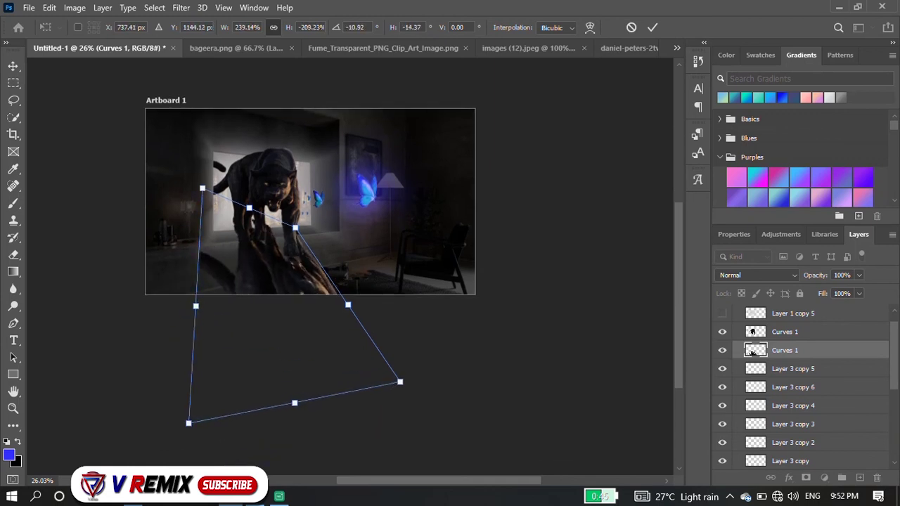
pyautogui.press('Return')
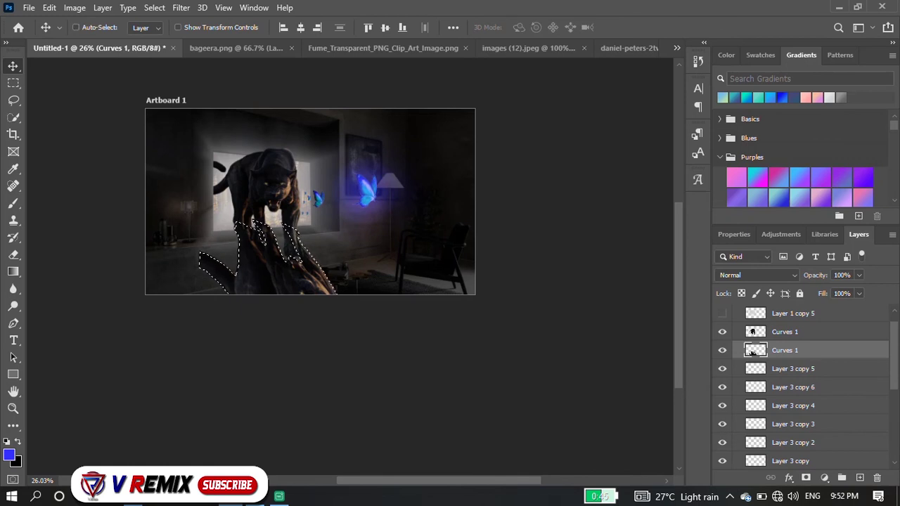
# Step: Apply a Gaussian Blur of about 70 radius to the panther reflection
pyautogui.hotkey('alt', 't')
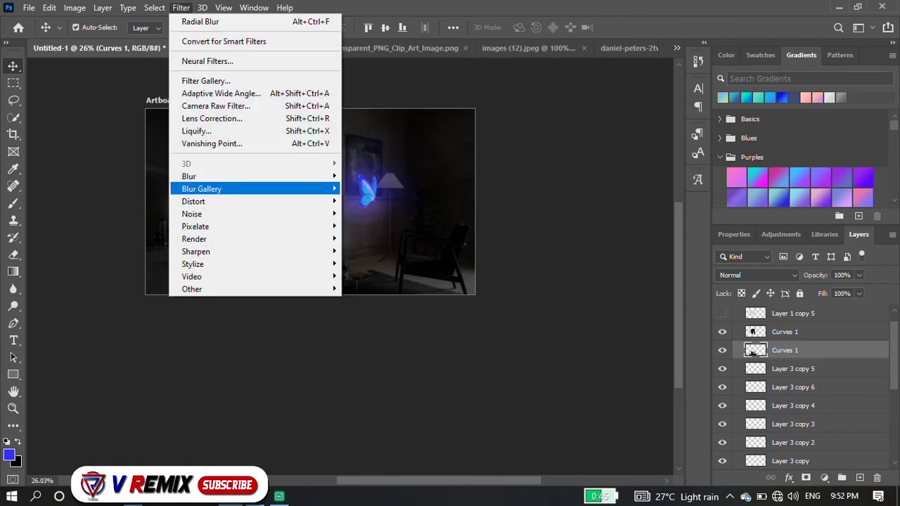
pyautogui.press('Up')
pyautogui.press('Right')
pyautogui.press('Down')
pyautogui.press('Down')
pyautogui.press('Down')
pyautogui.press('Return')
pyautogui.moveTo(623, 308)
pyautogui.mouseDown()
pyautogui.moveTo(682, 308)
pyautogui.moveTo(667, 307)
pyautogui.mouseUp()
pyautogui.press('Return')
# Step: Deselect and lower the reflection layer's opacity to 62%
pyautogui.hotkey('ctrl', '-')
pyautogui.hotkey('ctrl', 'd')
pyautogui.moveTo(858, 275); pyautogui.dragTo(836, 290)
pyautogui.hotkey('ctrl', '+')
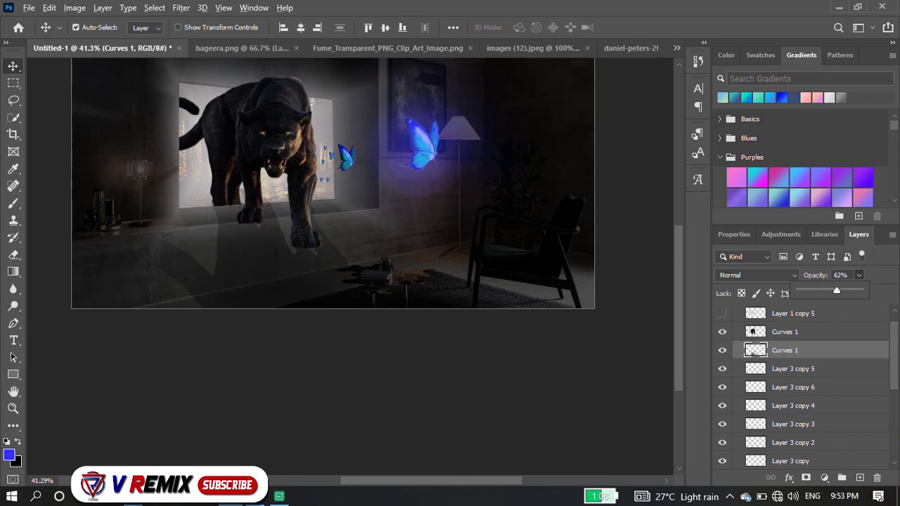
pyautogui.click(181, 7)
pyautogui.click(201, 21)
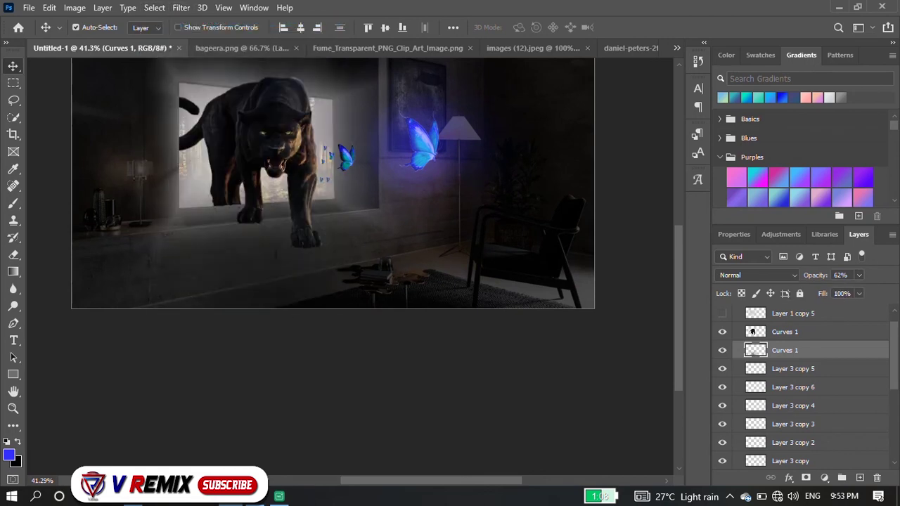
pyautogui.click(181, 7)
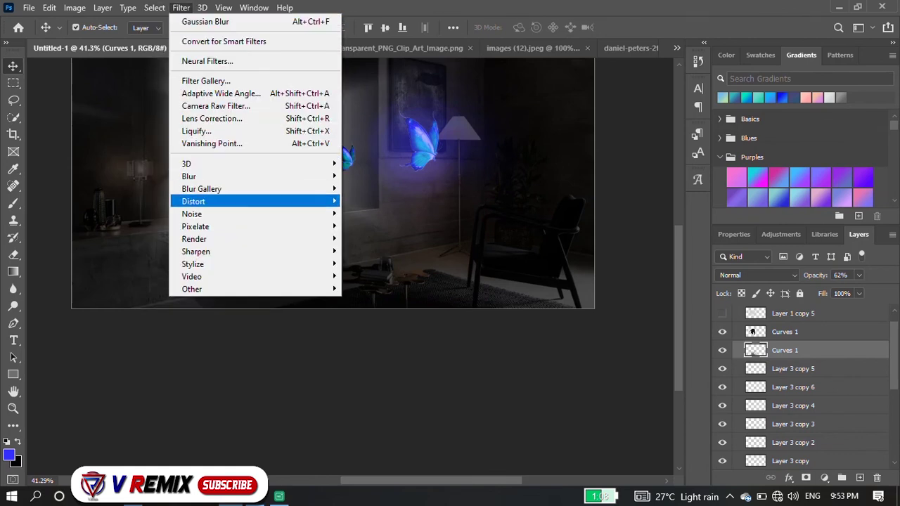
# Step: Soften the panther reflection further with a 22-pixel Box Blur
pyautogui.moveTo(188, 176)
pyautogui.click(372, 213)
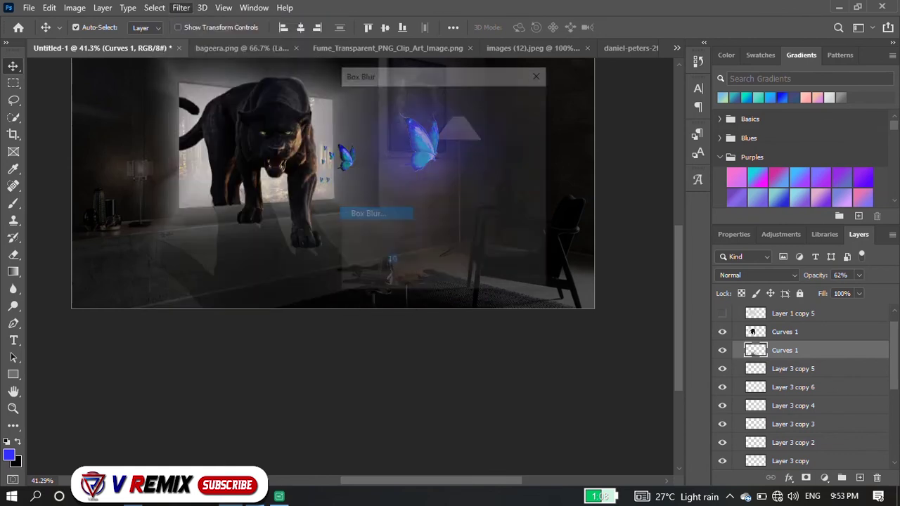
pyautogui.moveTo(355, 282); pyautogui.dragTo(363, 282)
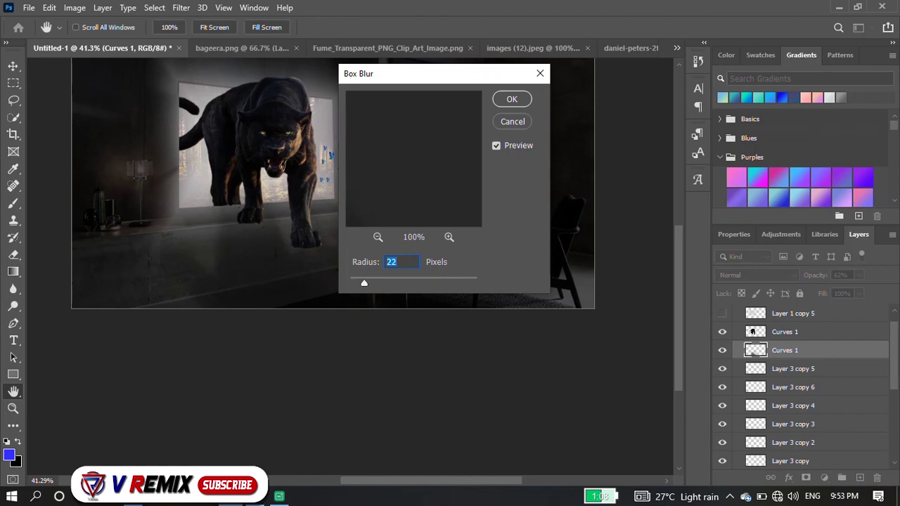
pyautogui.press('Return')
pyautogui.scroll(-5, 356, 239)
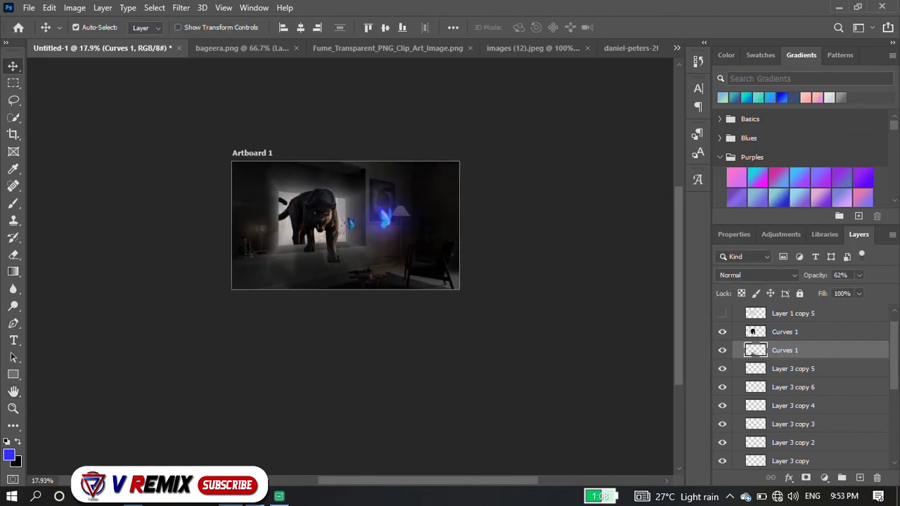
pyautogui.scroll(5, 346, 197)
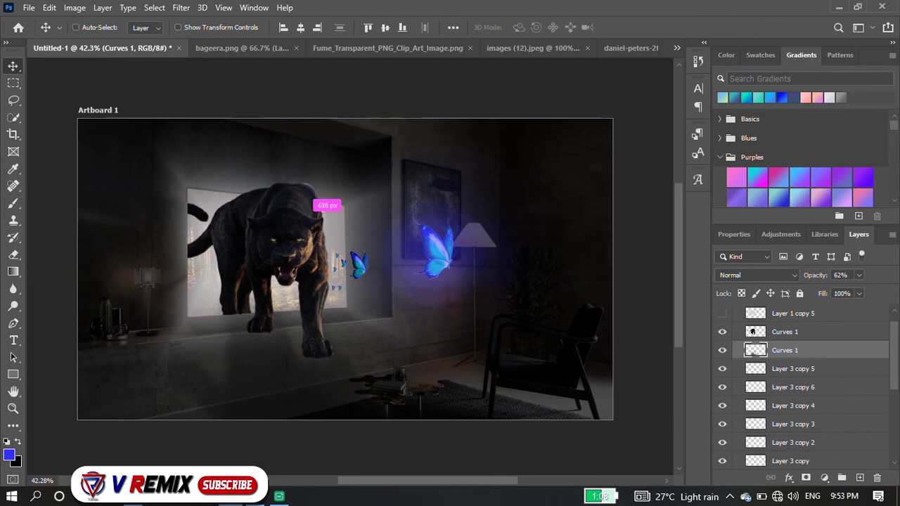
pyautogui.scroll(1, 319, 238)
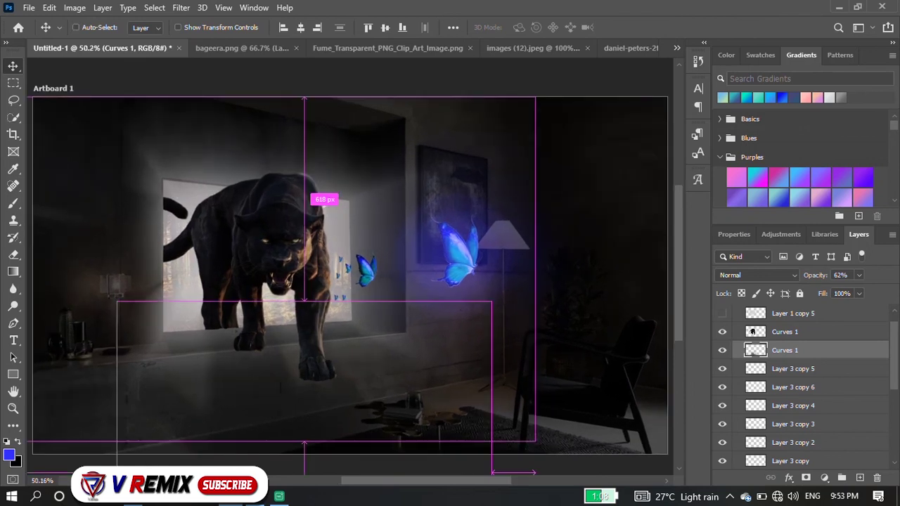